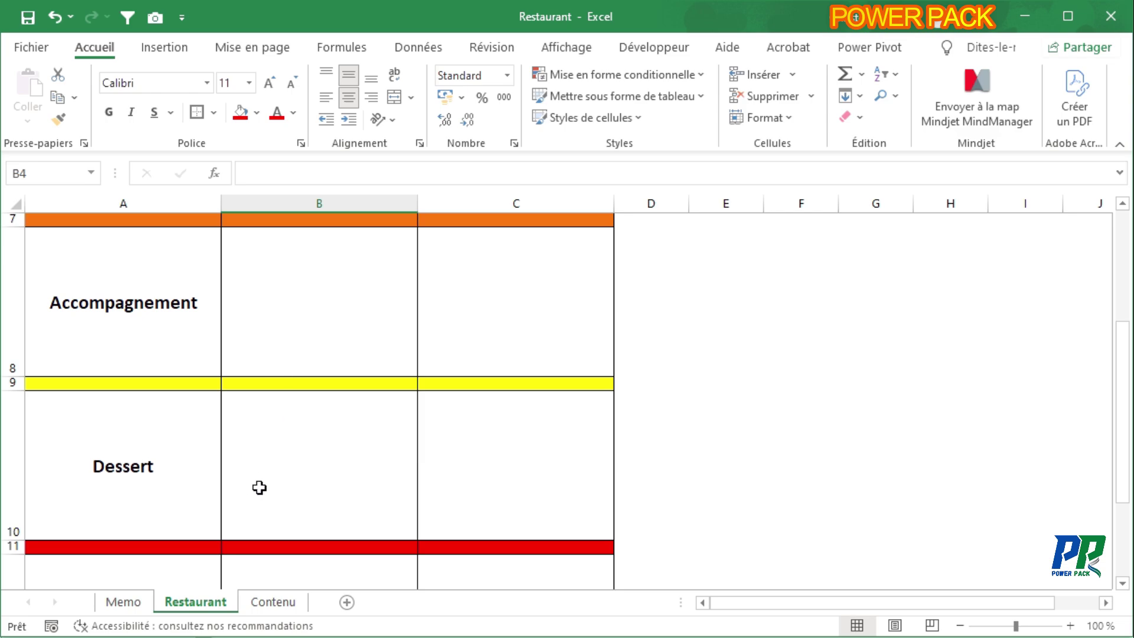
Step: Review the category rows and empty choice columns on the Restaurant sheet and the task list on the Memo sheet
{"action": "scroll", "coordinate": [258, 486], "scroll_direction": "down", "scroll_amount": 1}
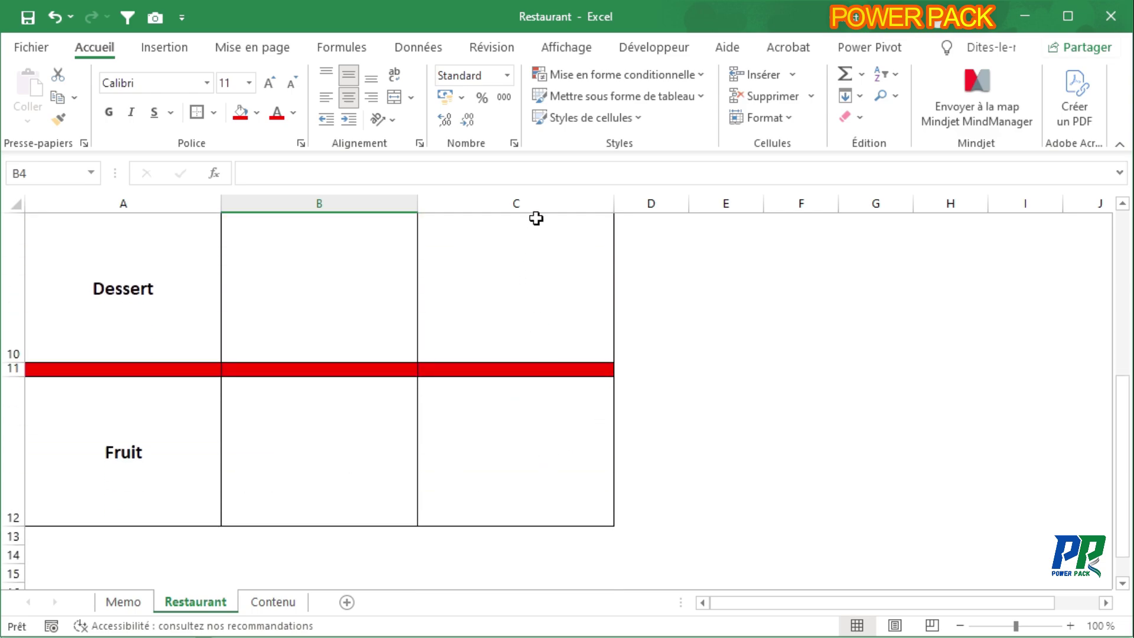
{"action": "left_click", "coordinate": [541, 202]}
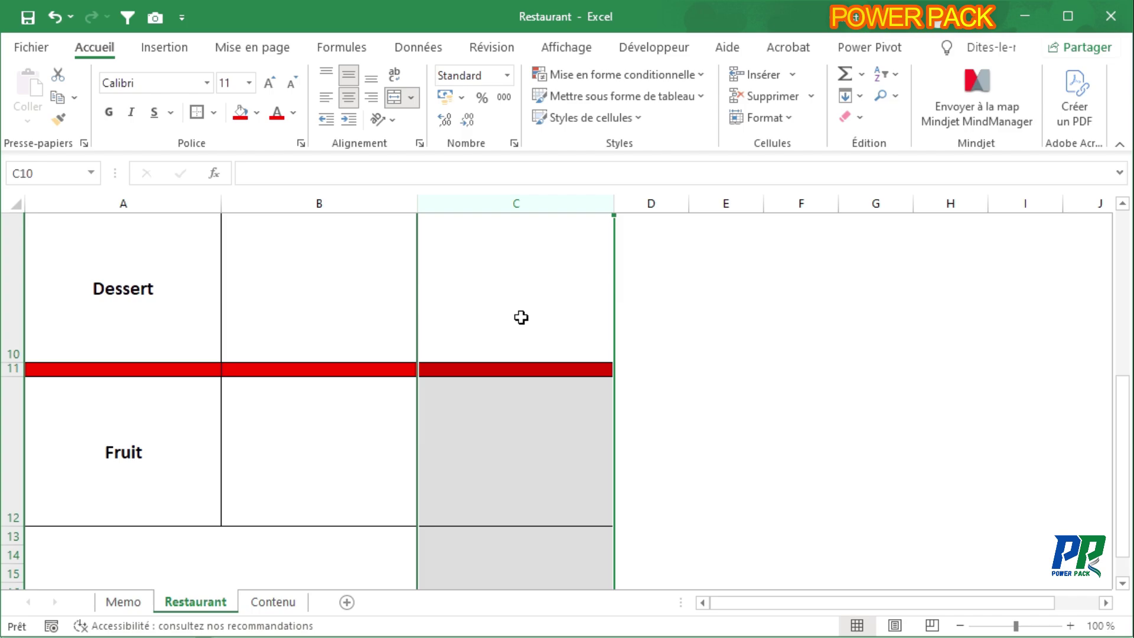
{"action": "scroll", "coordinate": [552, 327], "scroll_direction": "up", "scroll_amount": 3}
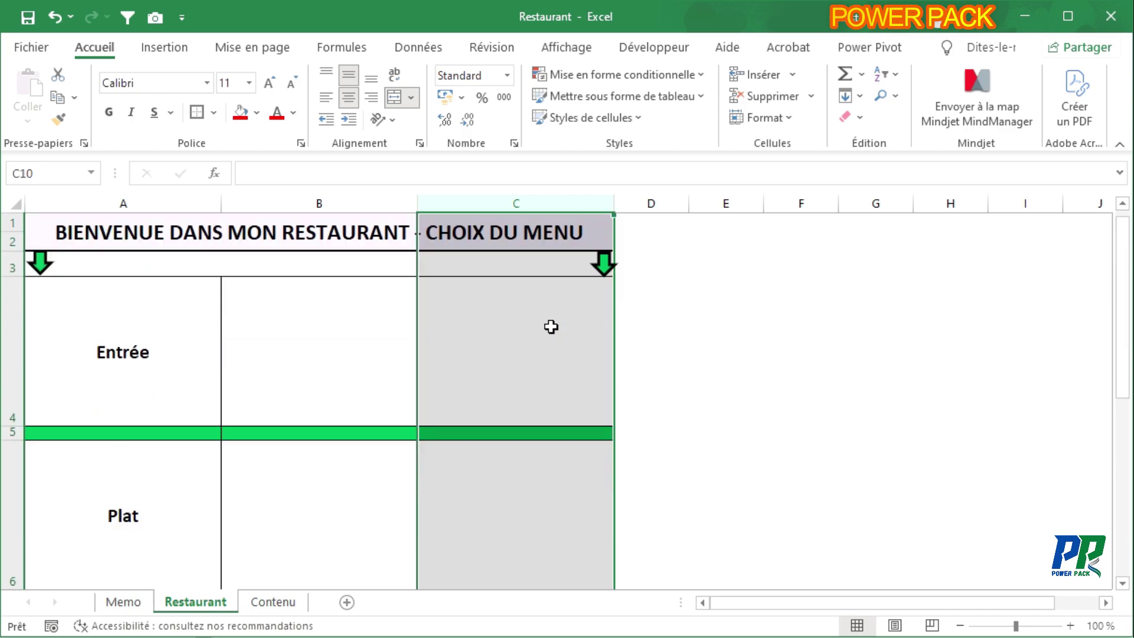
{"action": "left_click", "coordinate": [124, 601]}
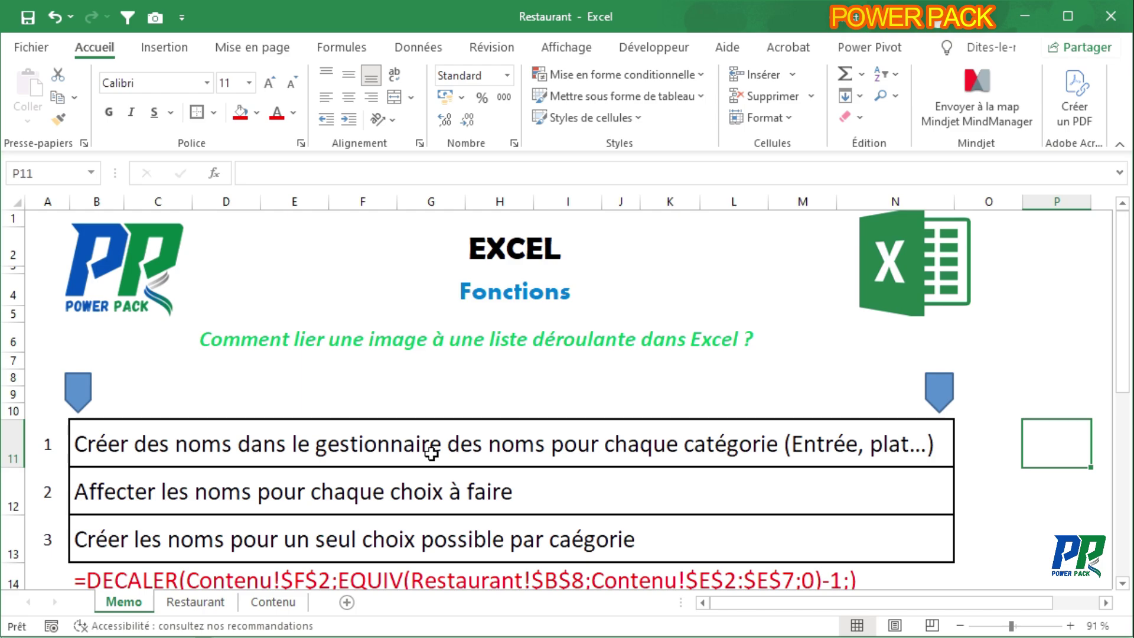
{"action": "left_click", "coordinate": [183, 604]}
{"action": "scroll", "coordinate": [308, 430], "scroll_direction": "down", "scroll_amount": 2}
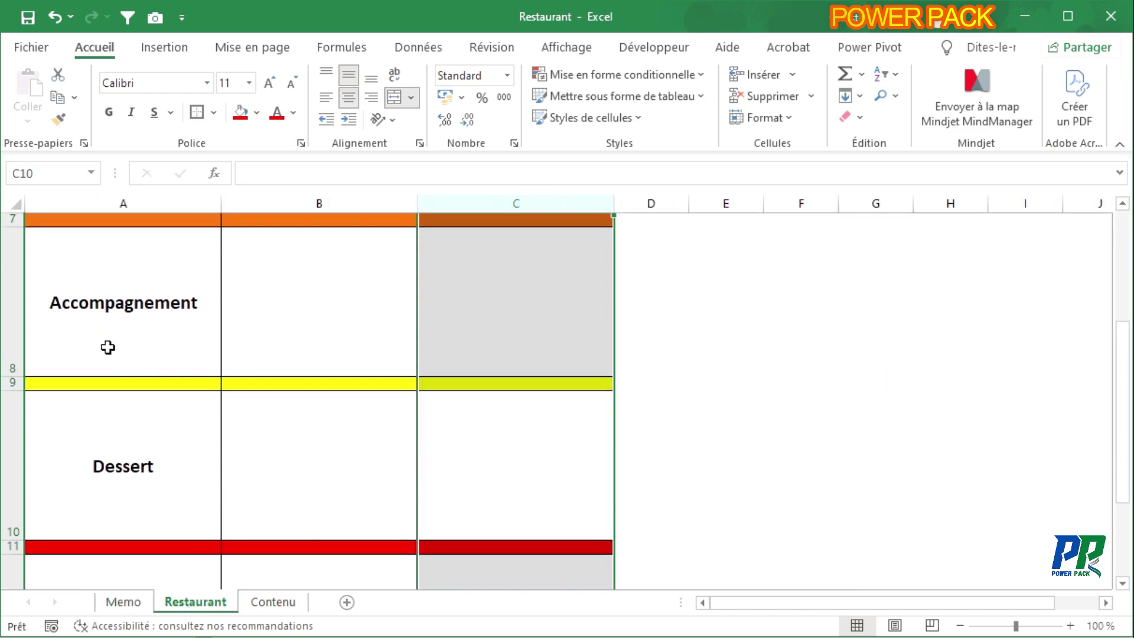
{"action": "left_click", "coordinate": [113, 343]}
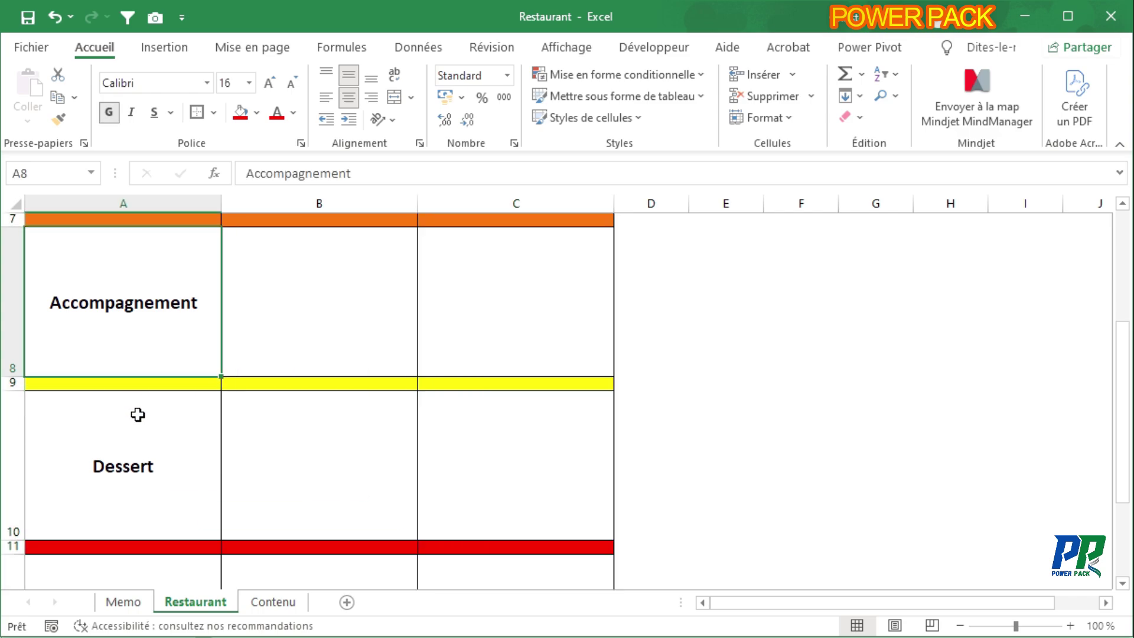
{"action": "left_click", "coordinate": [147, 461]}
{"action": "scroll", "coordinate": [189, 502], "scroll_direction": "down", "scroll_amount": 1}
{"action": "left_click", "coordinate": [186, 501]}
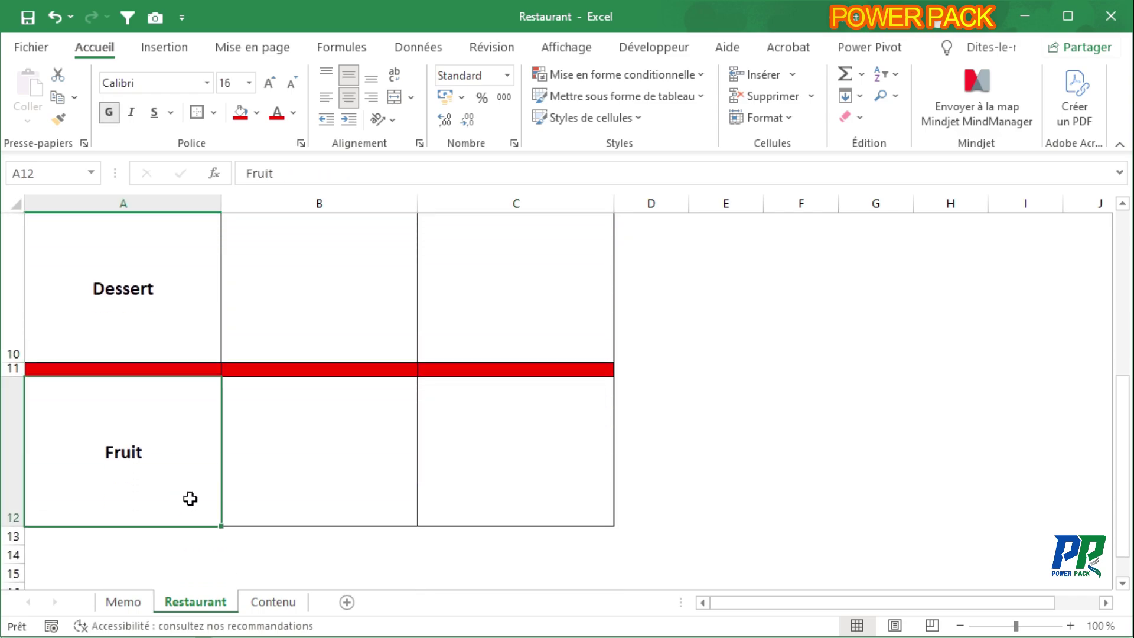
{"action": "scroll", "coordinate": [189, 498], "scroll_direction": "up", "scroll_amount": 3}
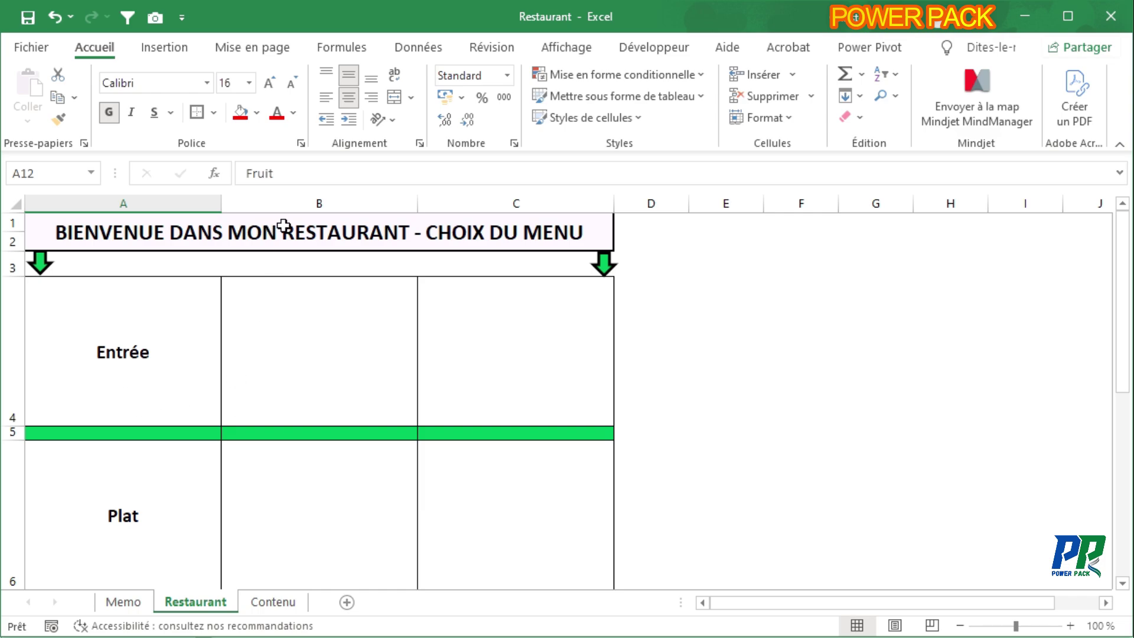
Step: Define a workbook-wide name Entree that refers to the starter list =Contenu!$A$2:$A$7
{"action": "left_click", "coordinate": [348, 52]}
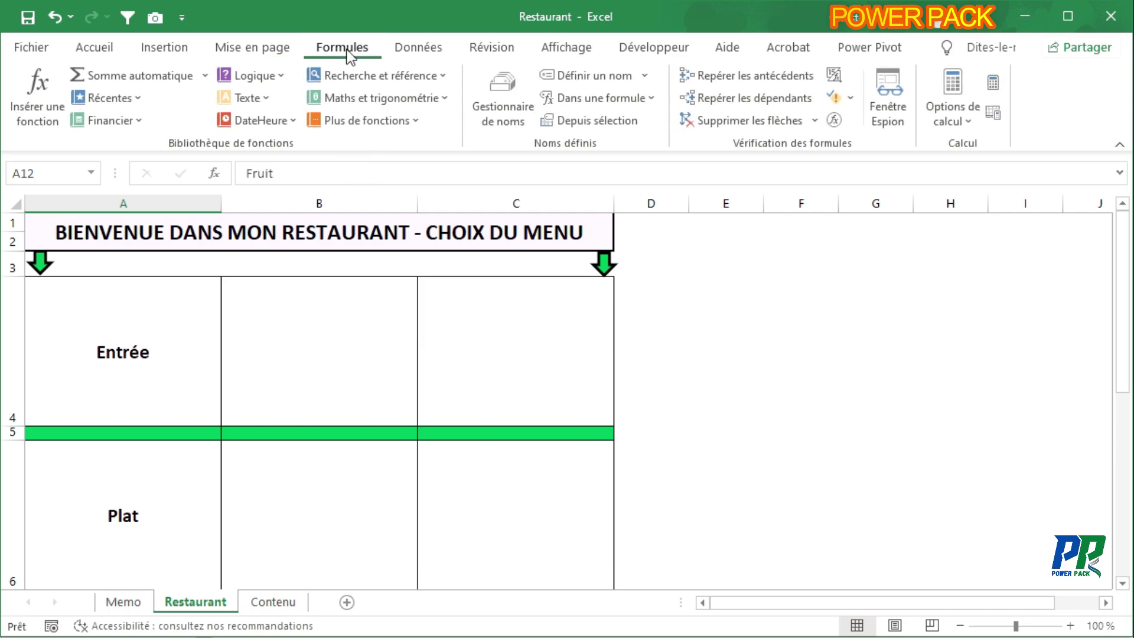
{"action": "left_click", "coordinate": [583, 82]}
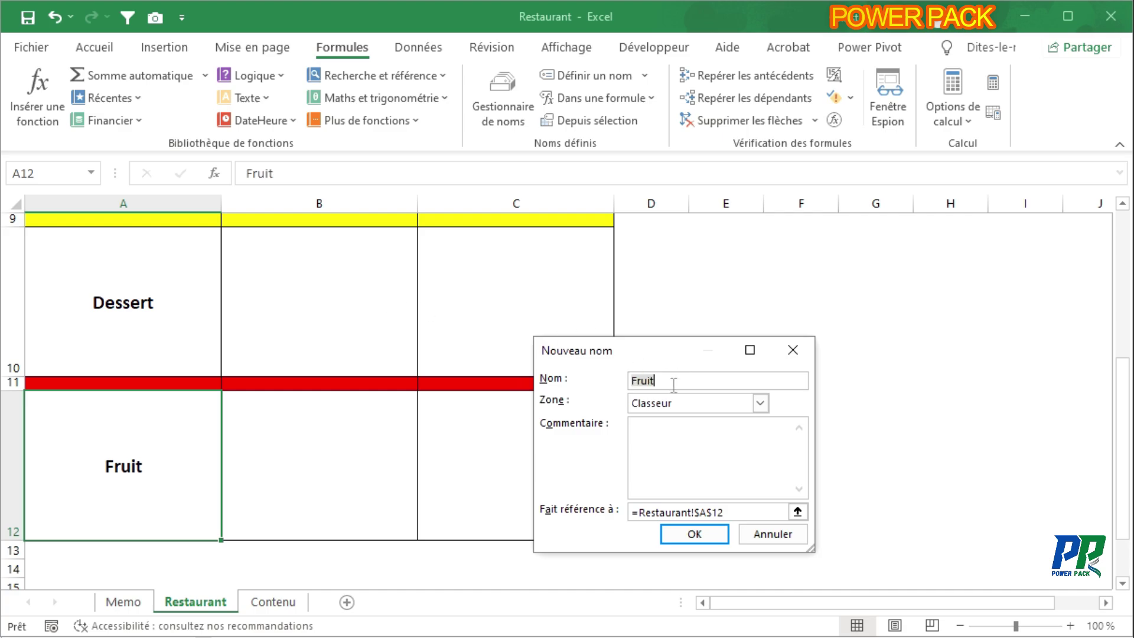
{"action": "type", "text": "Entree"}
{"action": "left_click", "coordinate": [798, 511]}
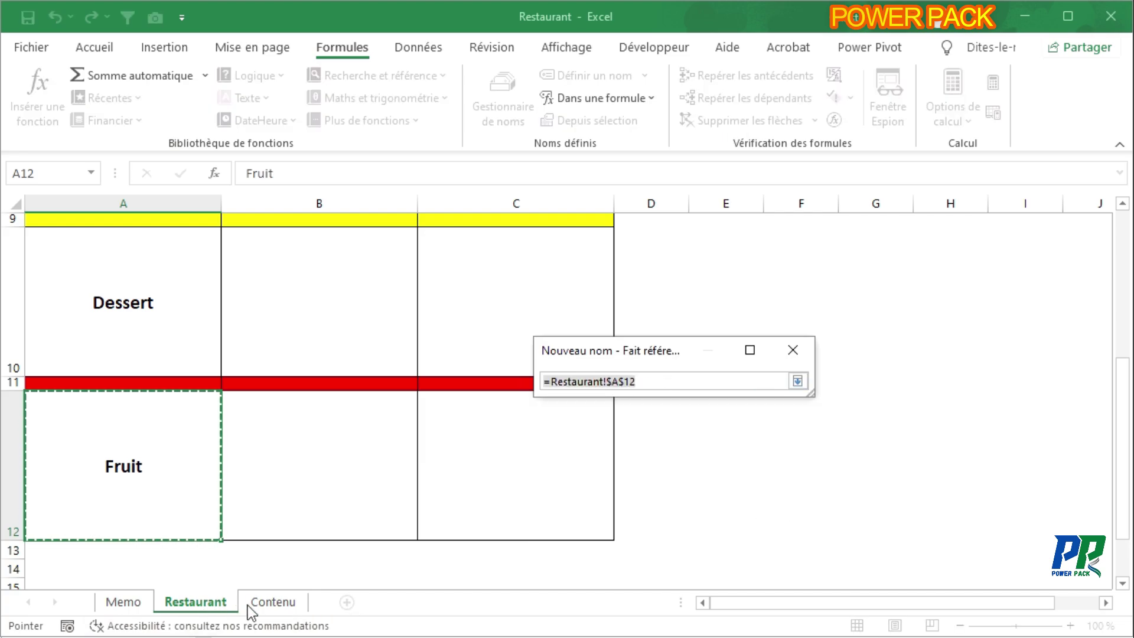
{"action": "left_click", "coordinate": [269, 604]}
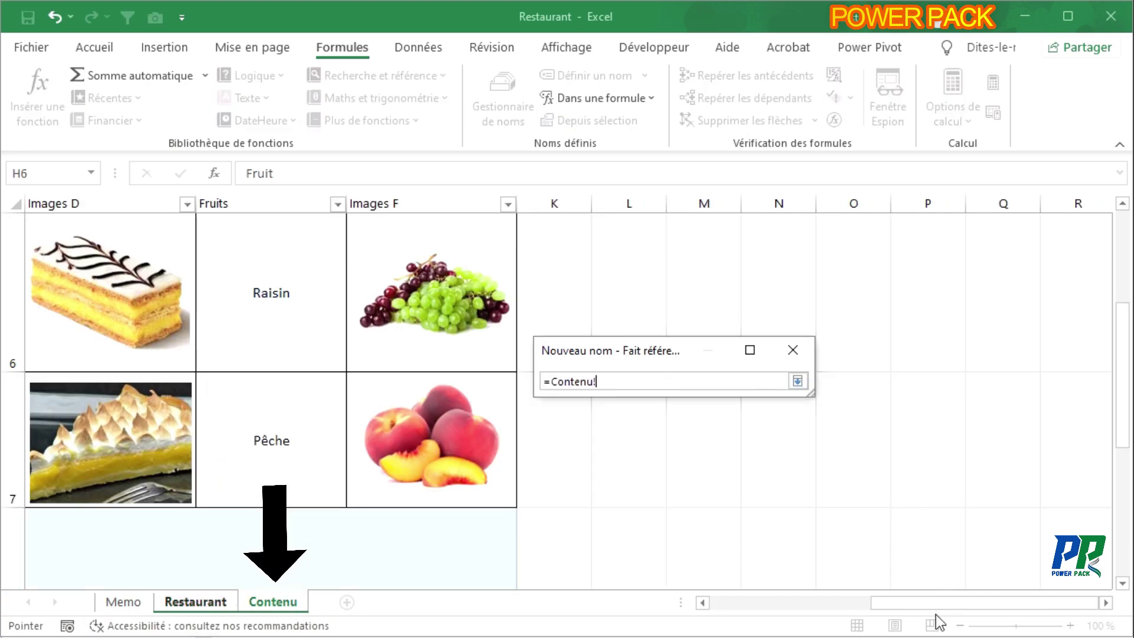
{"action": "left_click_drag", "start_coordinate": [914, 604], "coordinate": [726, 612]}
{"action": "scroll", "coordinate": [395, 458], "scroll_direction": "up", "scroll_amount": 1}
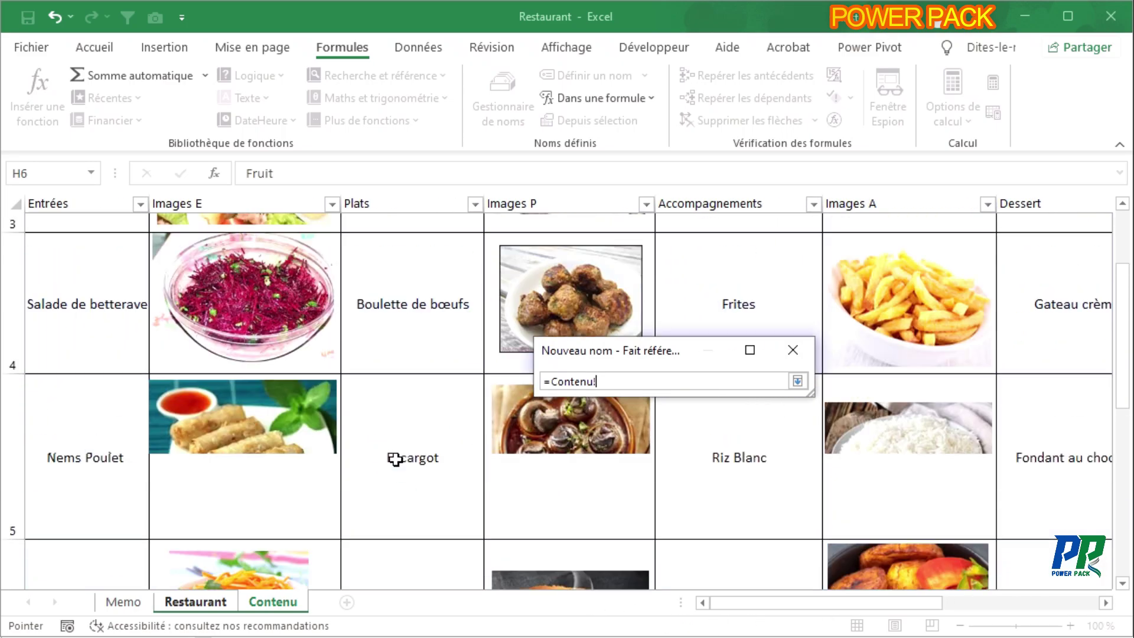
{"action": "scroll", "coordinate": [394, 458], "scroll_direction": "up", "scroll_amount": 1}
{"action": "left_click_drag", "start_coordinate": [88, 327], "coordinate": [114, 335]}
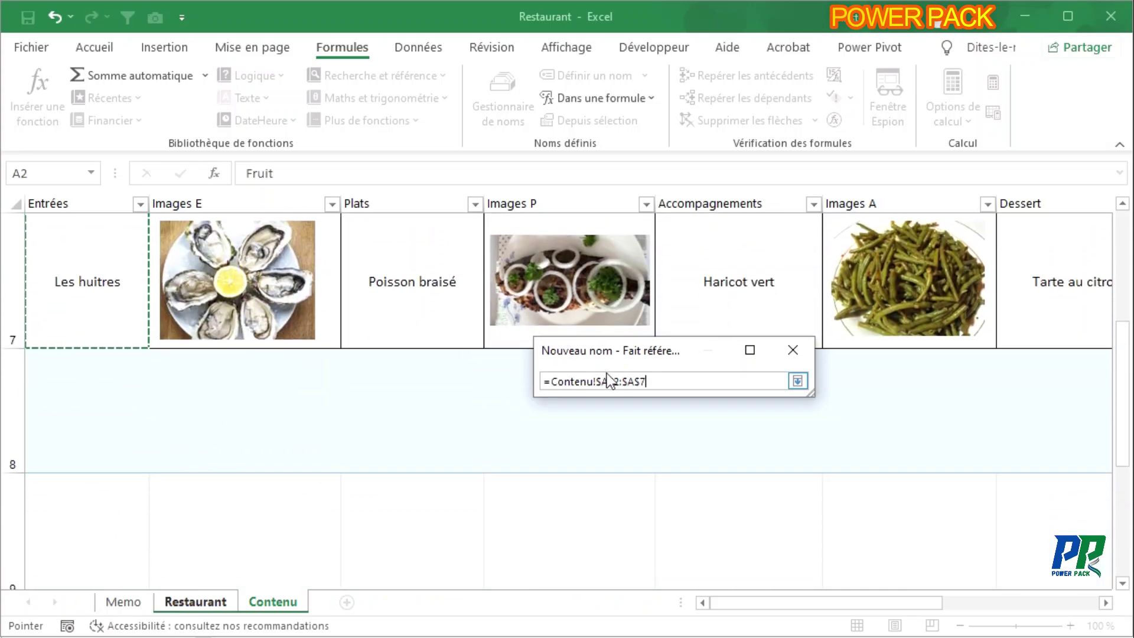
{"action": "left_click", "coordinate": [803, 385]}
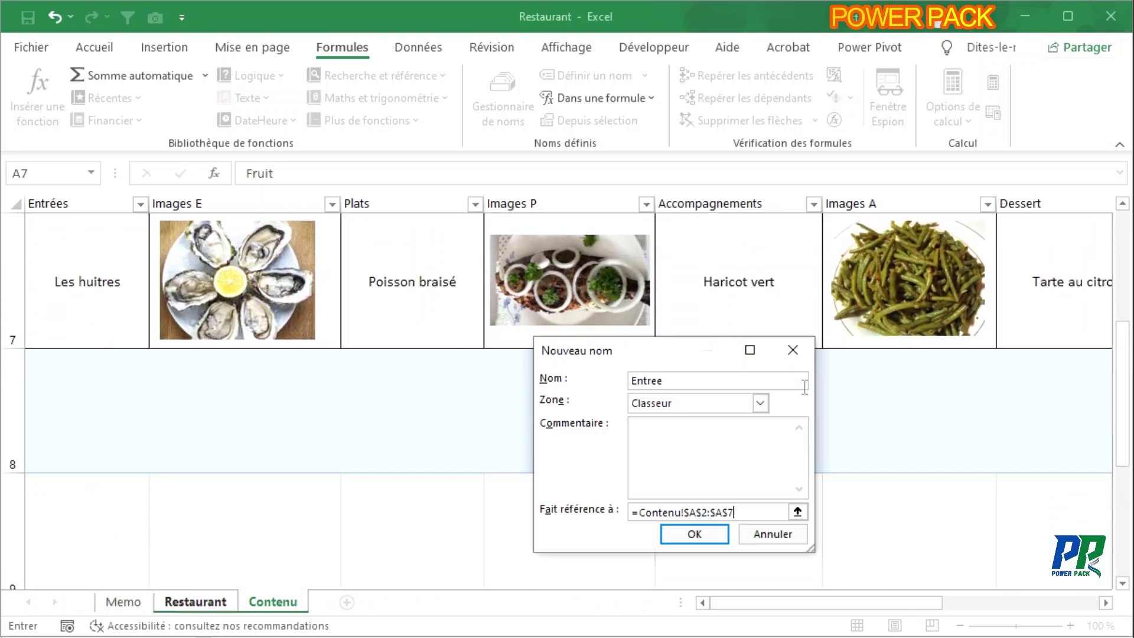
{"action": "left_click", "coordinate": [686, 535]}
Step: Define a workbook-wide name Plat from the Plat cell, referring to the main-course list =Contenu!$C$2:$C$7
{"action": "scroll", "coordinate": [583, 471], "scroll_direction": "up", "scroll_amount": 3}
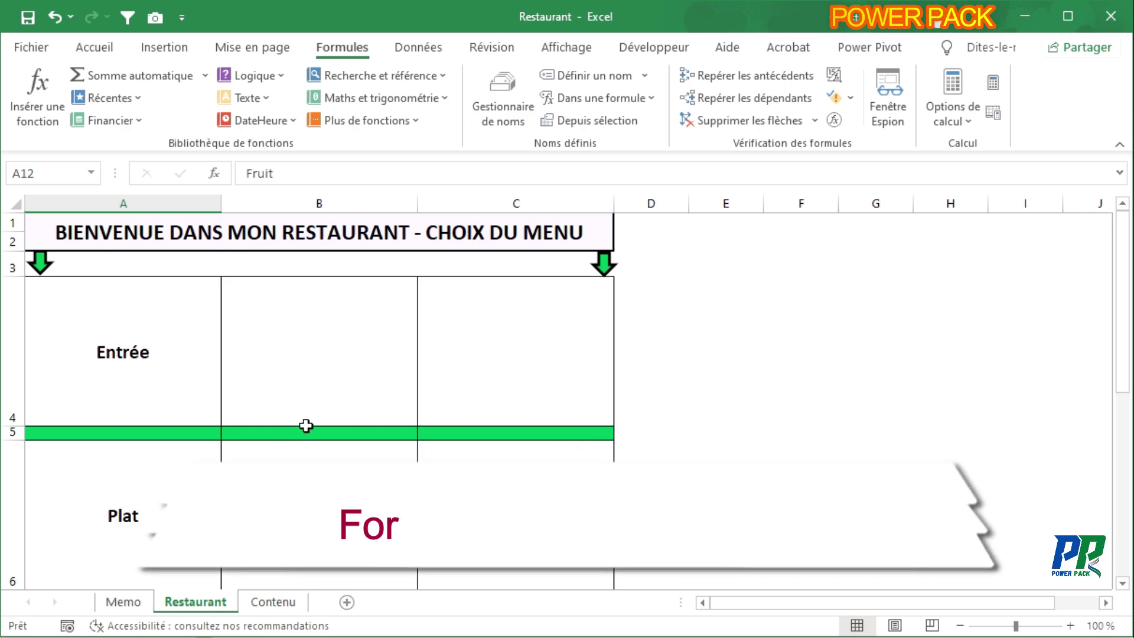
{"action": "left_click", "coordinate": [177, 508]}
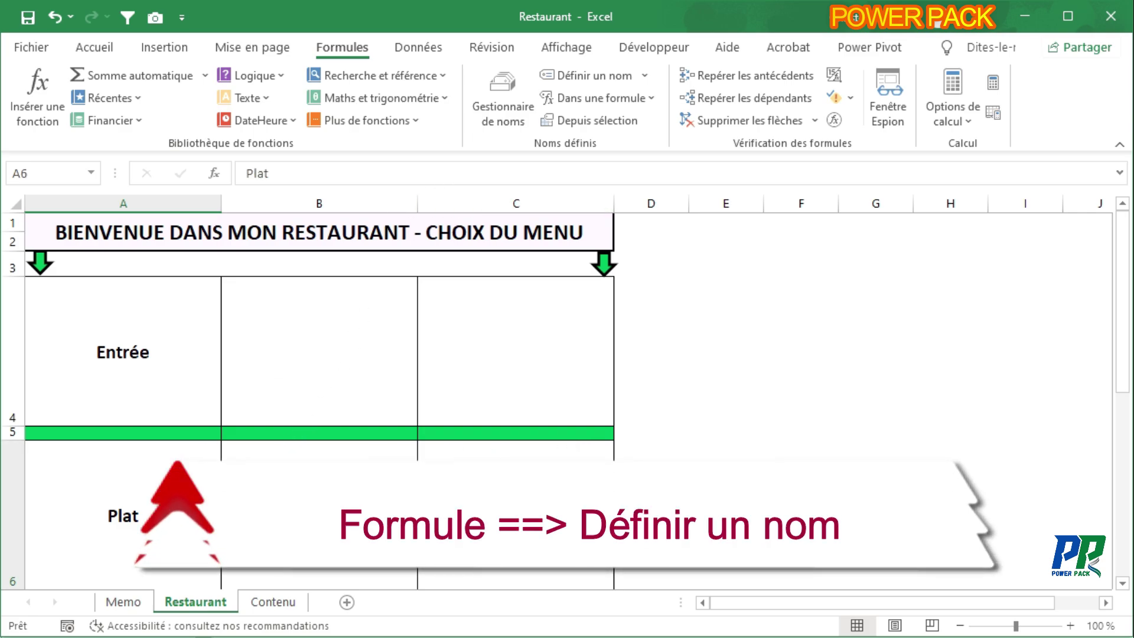
{"action": "left_click", "coordinate": [587, 75]}
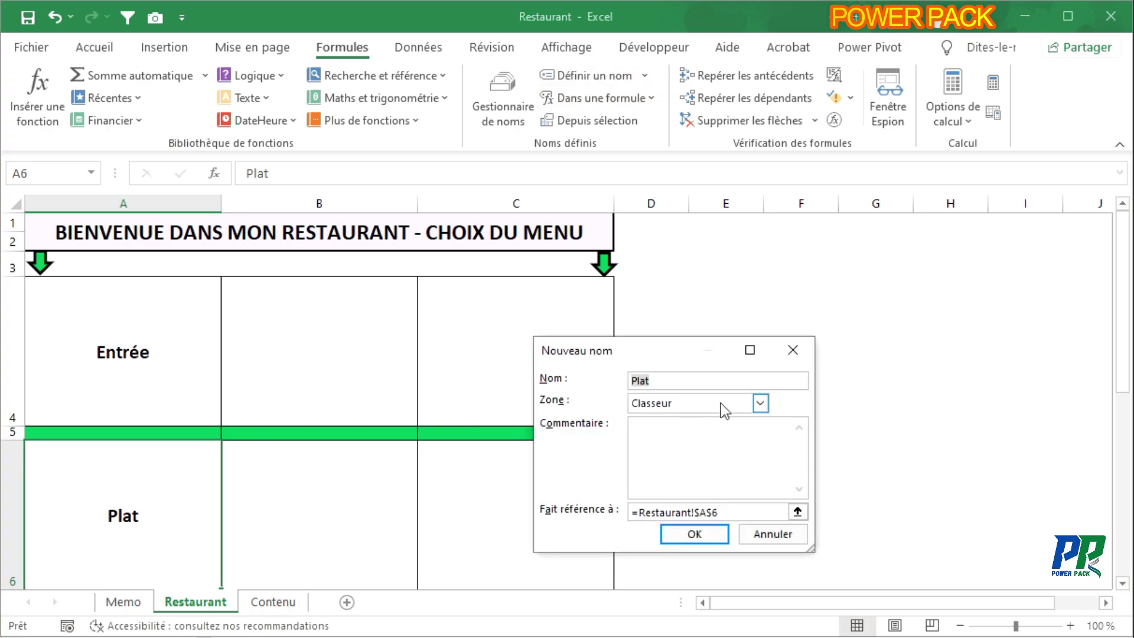
{"action": "left_click", "coordinate": [798, 512]}
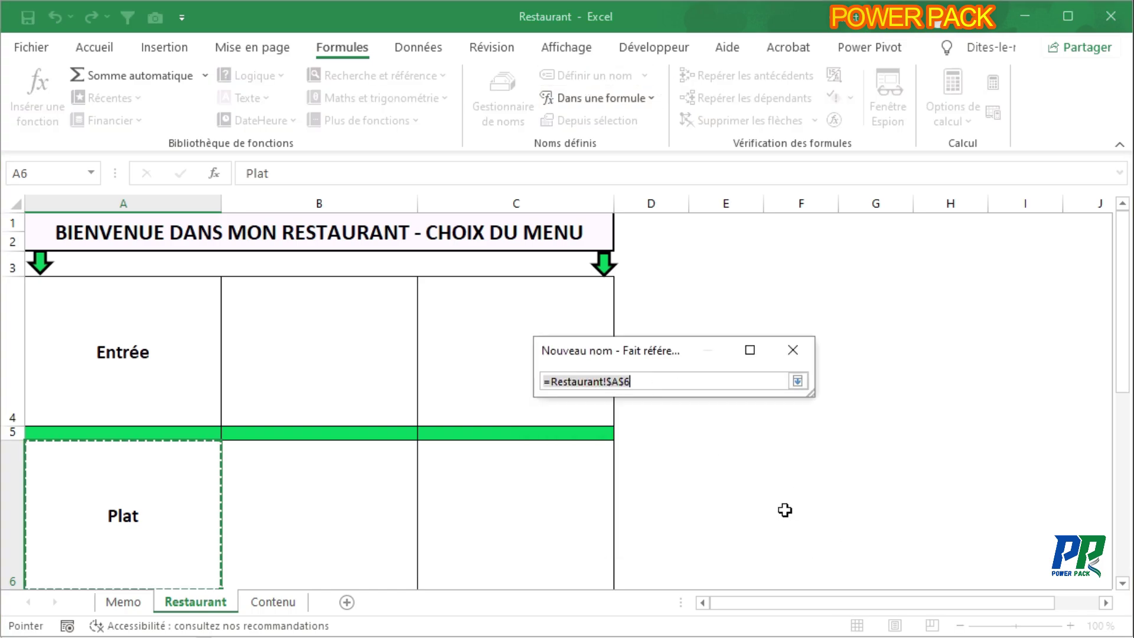
{"action": "left_click", "coordinate": [289, 603]}
{"action": "scroll", "coordinate": [265, 440], "scroll_direction": "up", "scroll_amount": 2}
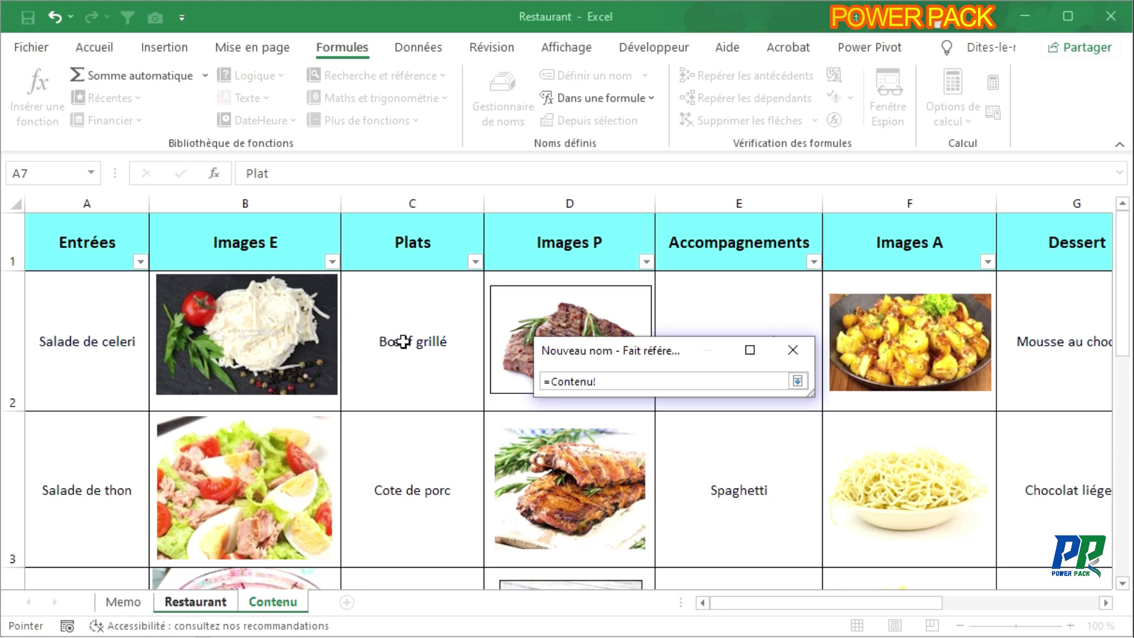
{"action": "left_click_drag", "start_coordinate": [395, 339], "coordinate": [437, 461]}
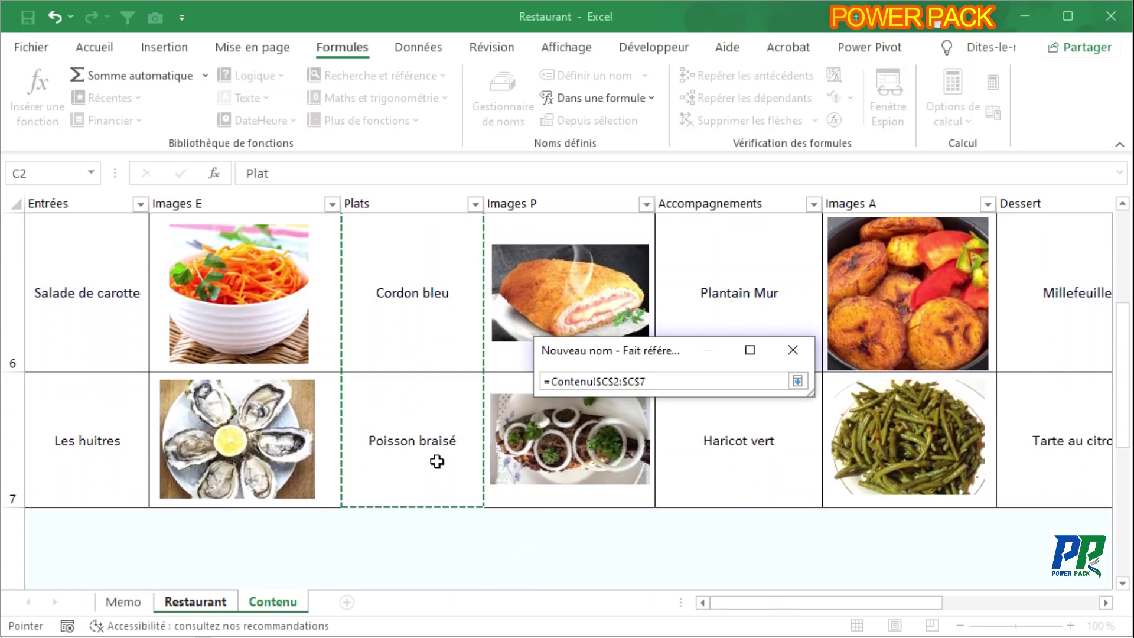
{"action": "left_click", "coordinate": [797, 381]}
{"action": "left_click", "coordinate": [694, 534]}
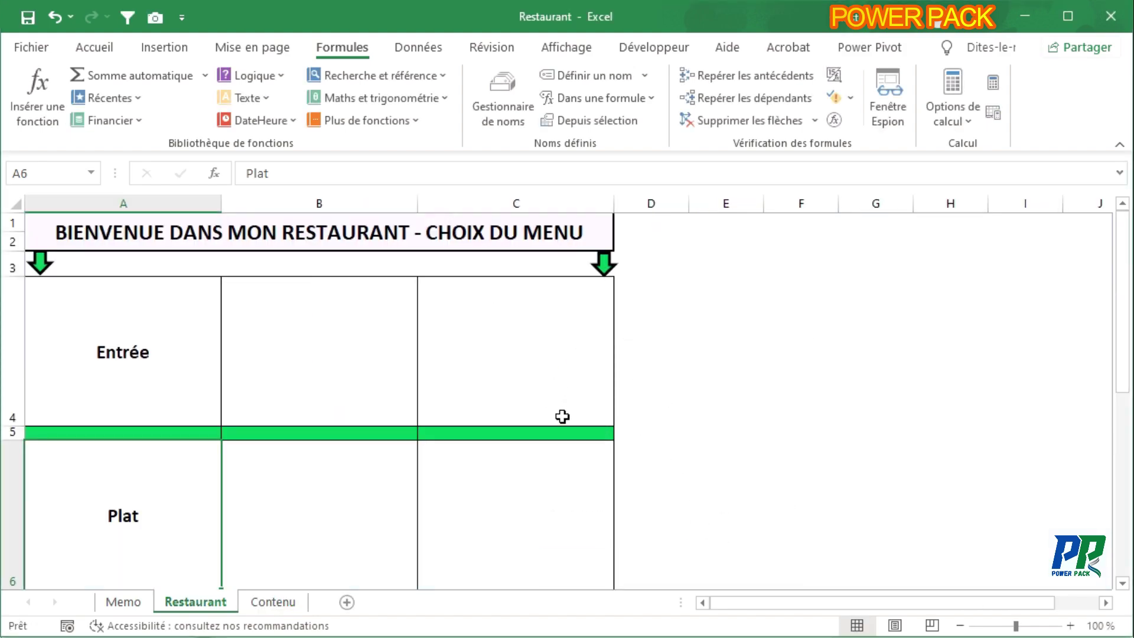
Step: Examine the category columns on the Contenu sheet, the Memo tasks and each category cell on the Restaurant sheet
{"action": "left_click", "coordinate": [262, 601]}
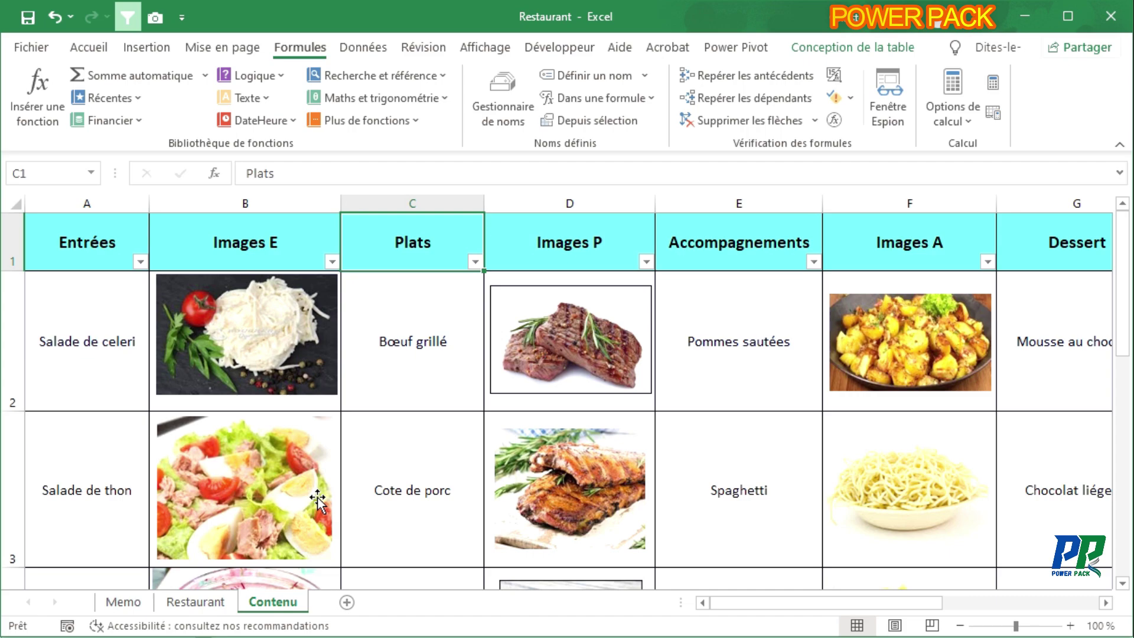
{"action": "left_click_drag", "start_coordinate": [788, 605], "coordinate": [673, 573]}
{"action": "left_click", "coordinate": [125, 602]}
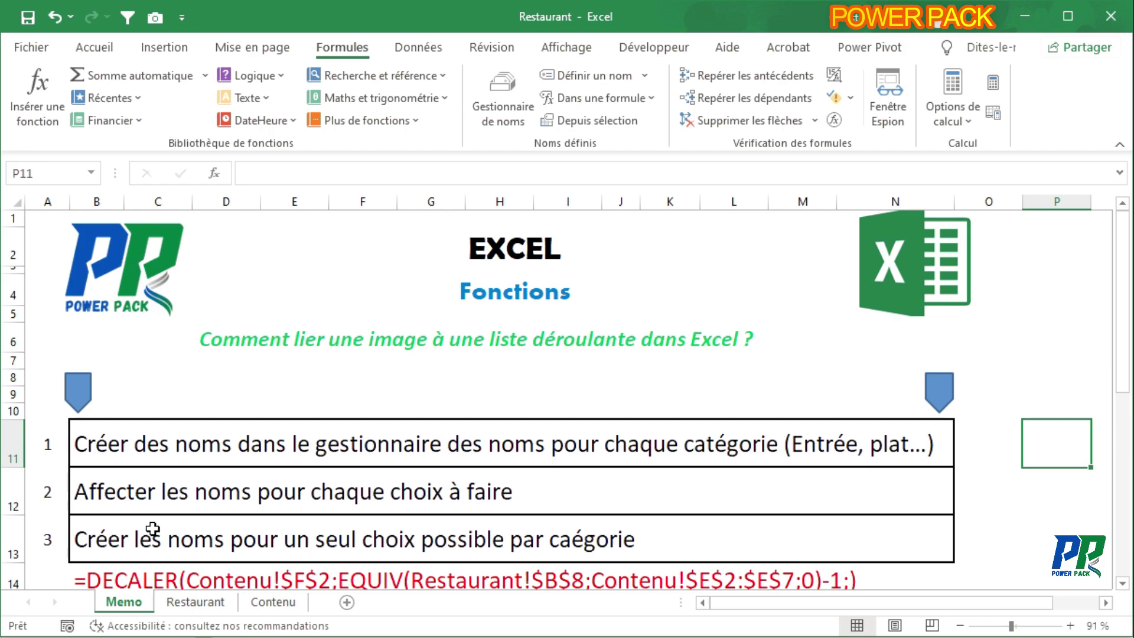
{"action": "left_click", "coordinate": [182, 605]}
{"action": "left_click", "coordinate": [125, 387]}
{"action": "left_click", "coordinate": [138, 504]}
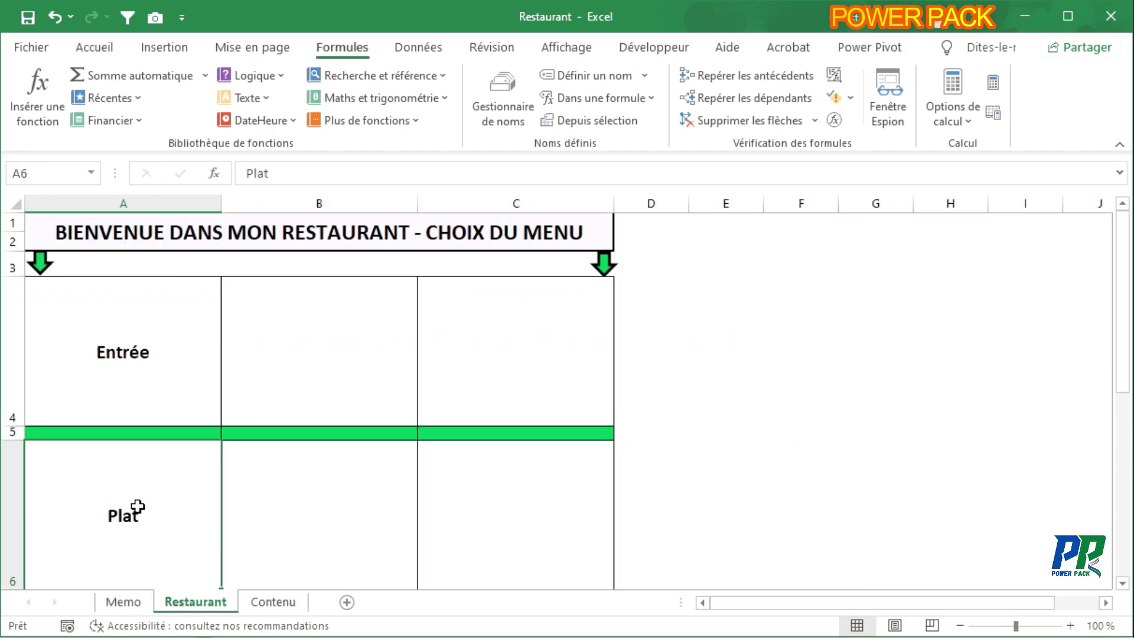
{"action": "scroll", "coordinate": [157, 493], "scroll_direction": "down", "scroll_amount": 2}
{"action": "left_click", "coordinate": [145, 346]}
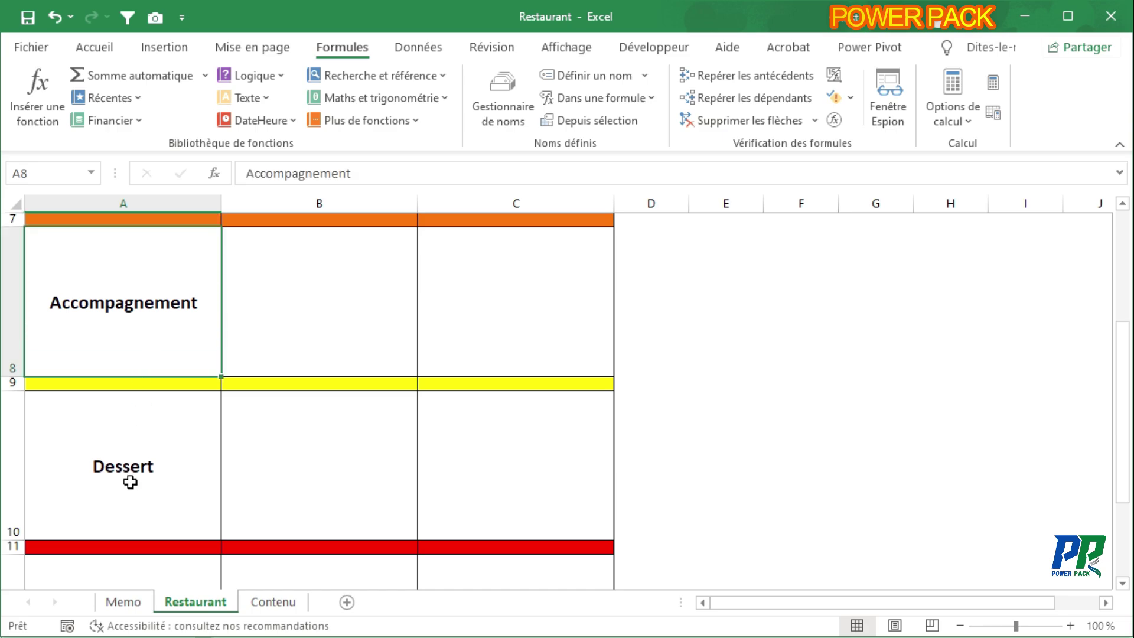
{"action": "left_click", "coordinate": [142, 479]}
{"action": "scroll", "coordinate": [158, 508], "scroll_direction": "down", "scroll_amount": 1}
{"action": "left_click", "coordinate": [159, 478]}
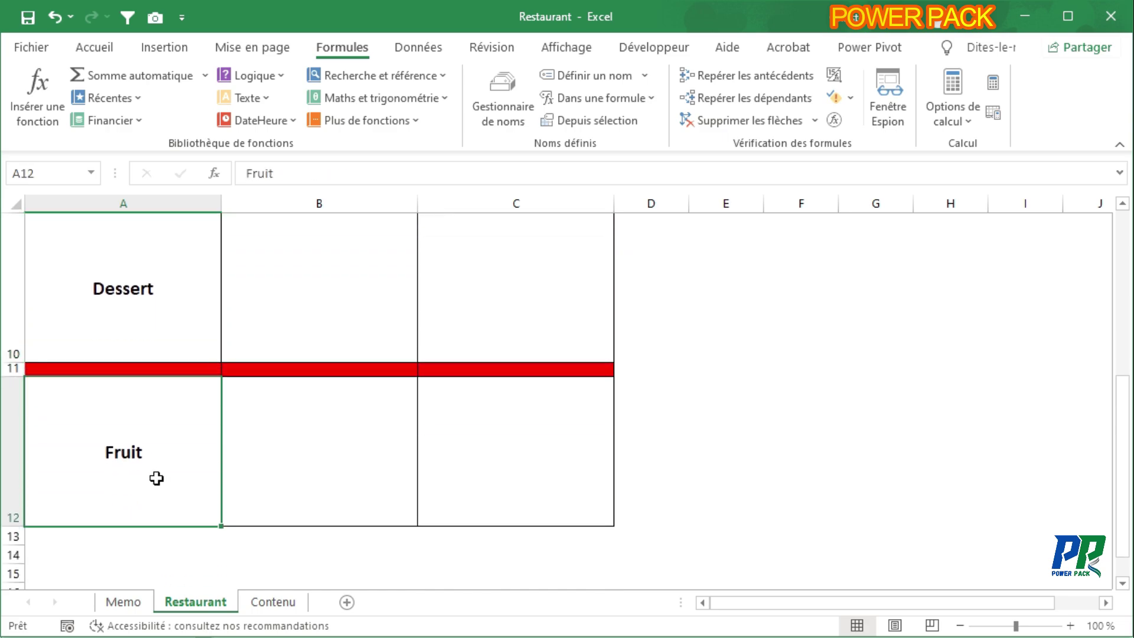
{"action": "scroll", "coordinate": [177, 455], "scroll_direction": "up", "scroll_amount": 3}
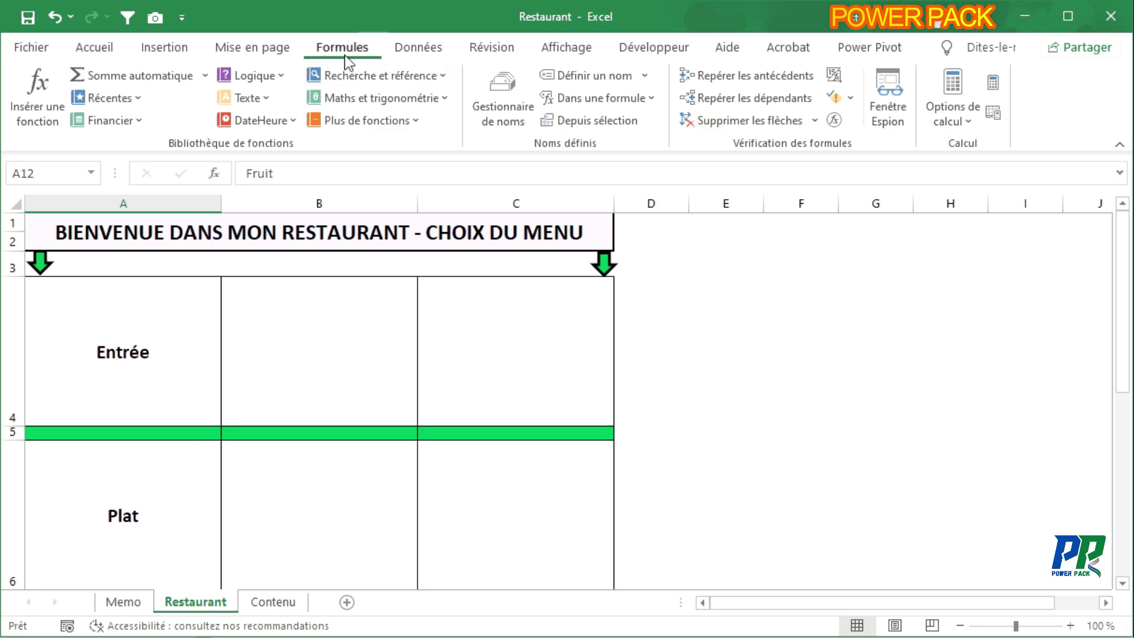
Step: Check the defined names in the Name Manager and read the second task on the Memo sheet
{"action": "scroll", "coordinate": [503, 95], "scroll_direction": "down", "scroll_amount": 2}
{"action": "left_click", "coordinate": [502, 95]}
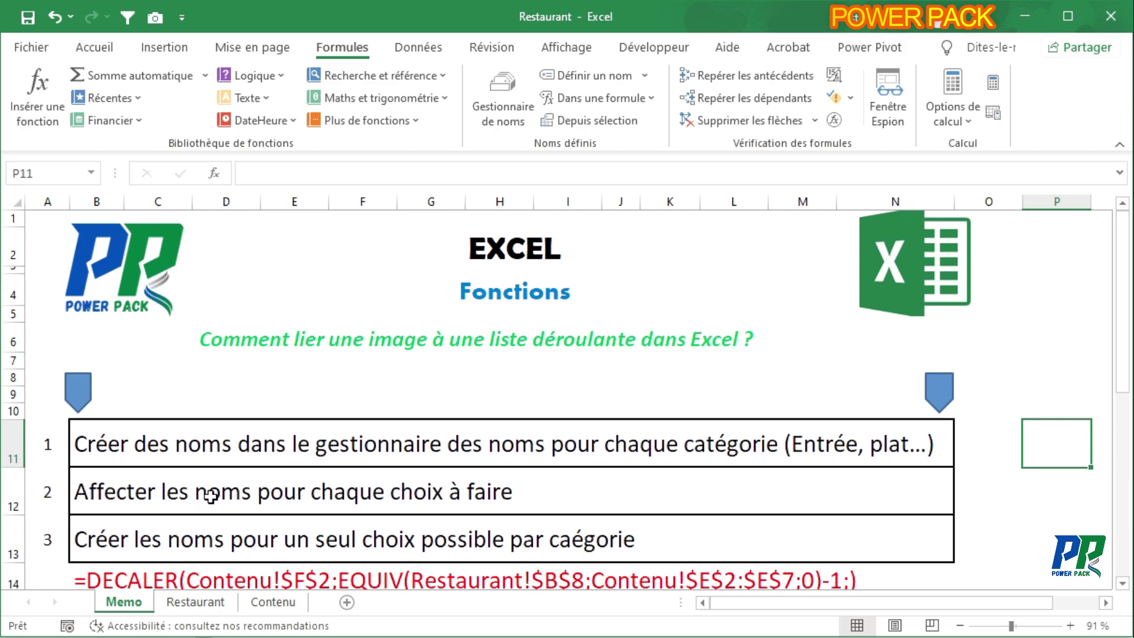
{"action": "left_click", "coordinate": [335, 496]}
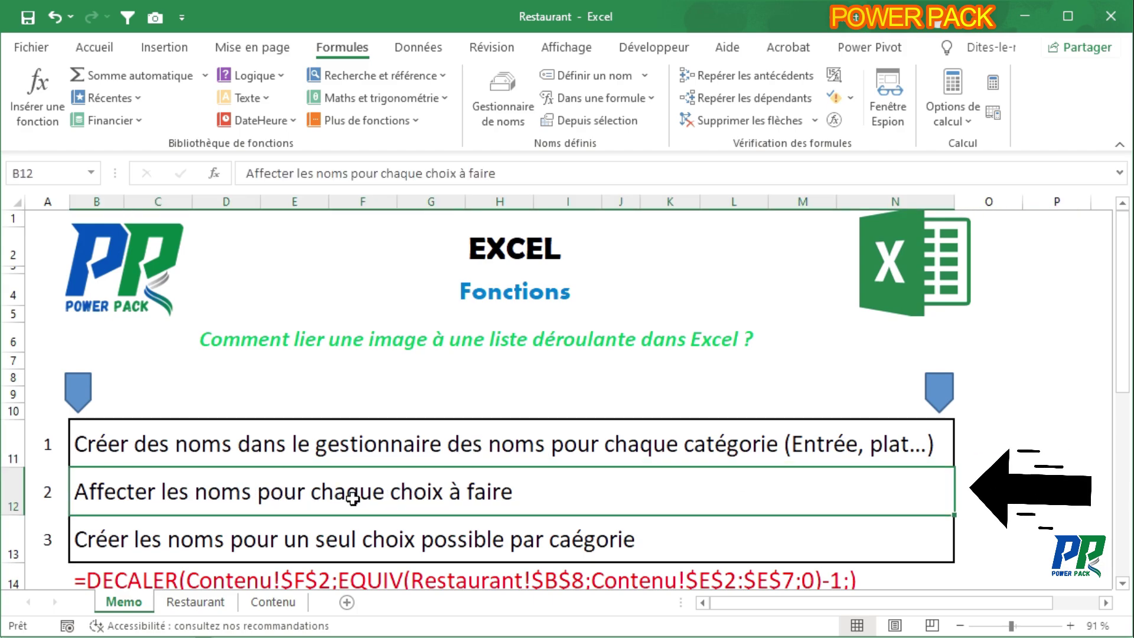
Step: Add list data validation with the source =Entree to the Entrée choice cell B4 on the Restaurant sheet
{"action": "left_click", "coordinate": [179, 604]}
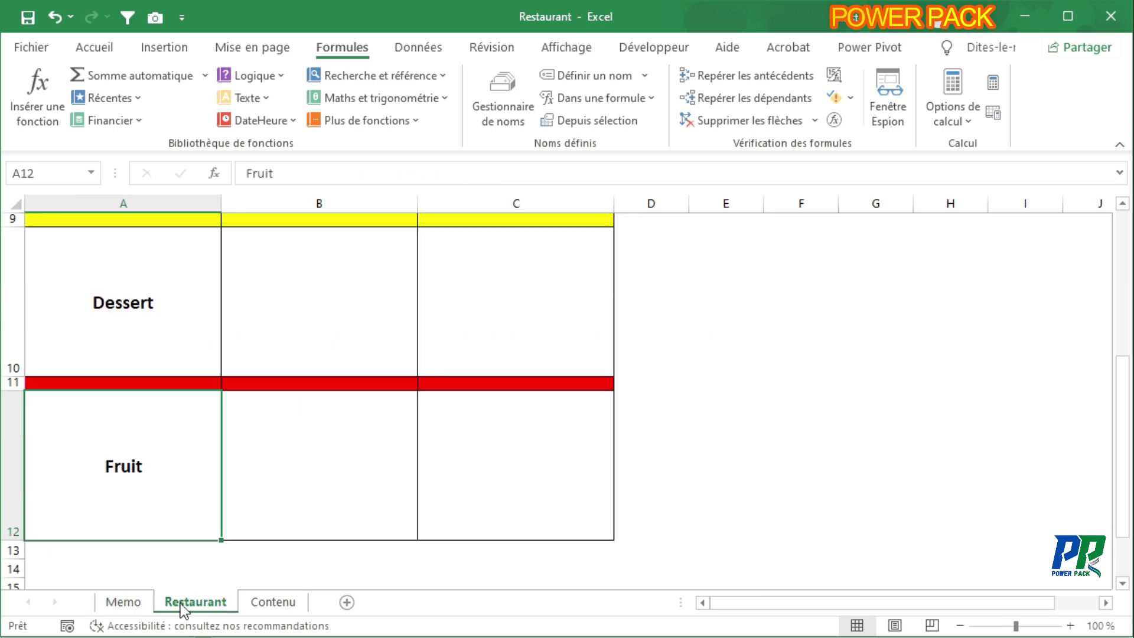
{"action": "scroll", "coordinate": [455, 469], "scroll_direction": "up", "scroll_amount": 3}
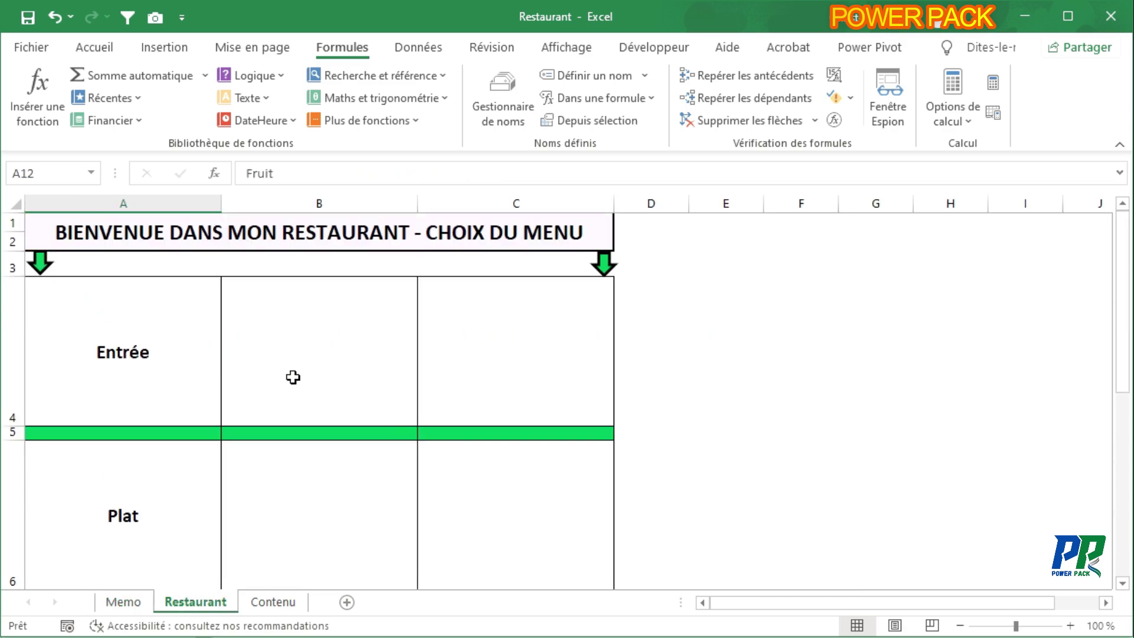
{"action": "left_click", "coordinate": [293, 376]}
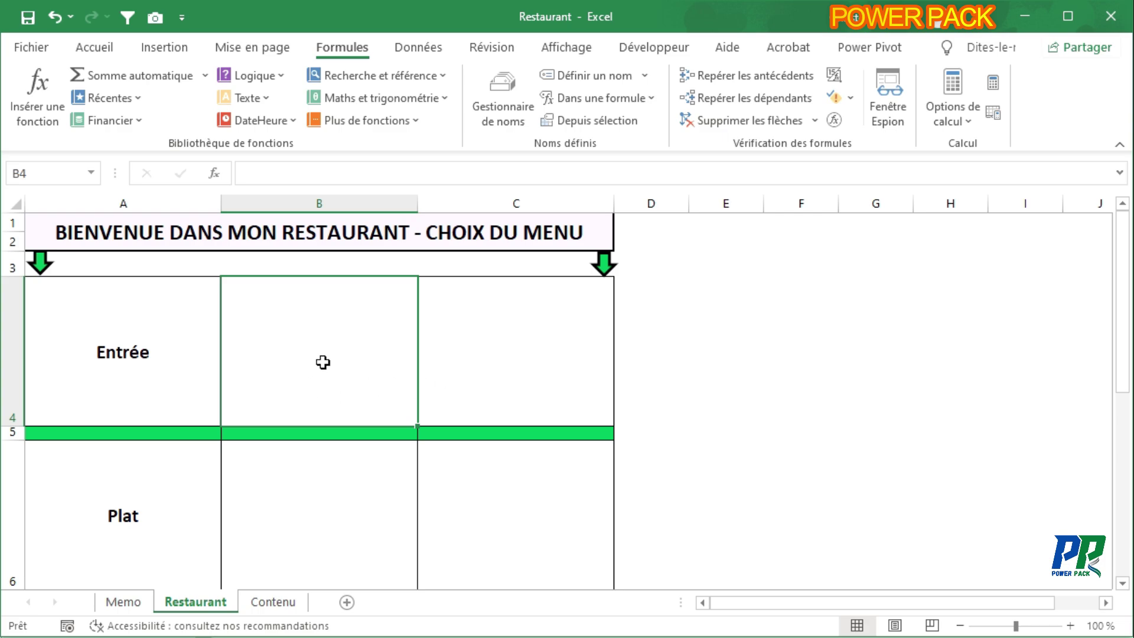
{"action": "left_click", "coordinate": [438, 55]}
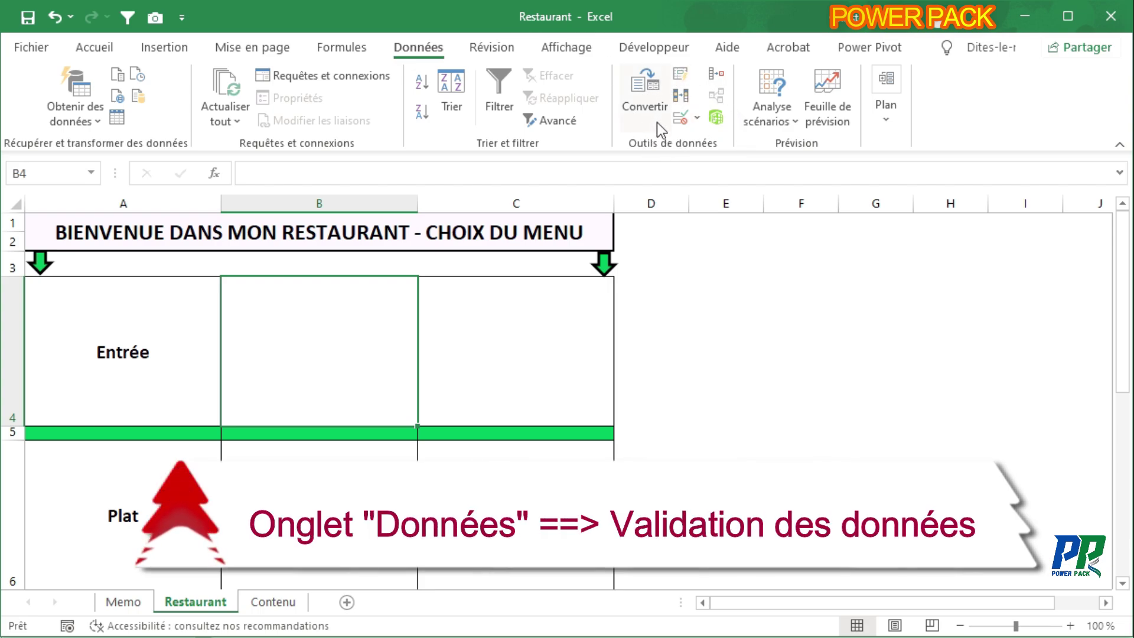
{"action": "left_click", "coordinate": [697, 118]}
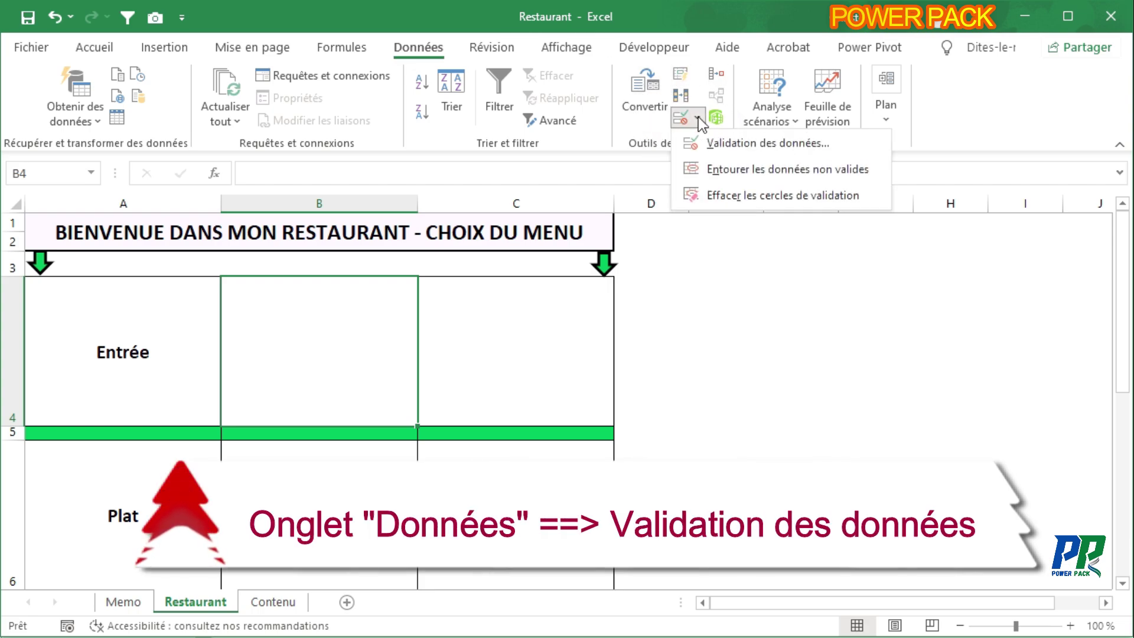
{"action": "left_click", "coordinate": [733, 141]}
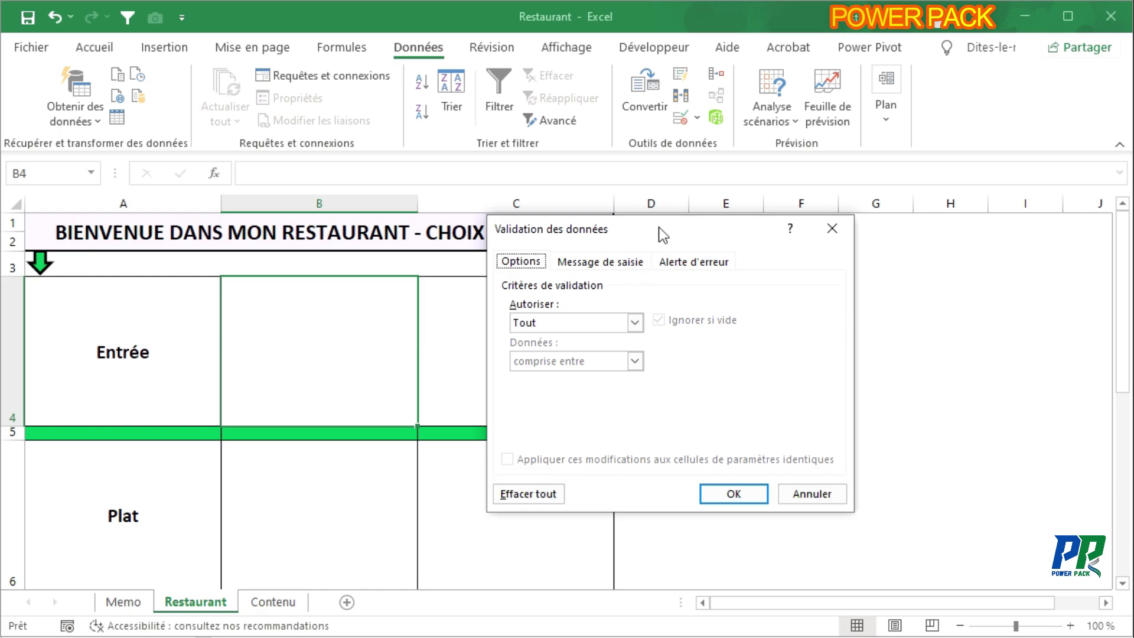
{"action": "left_click_drag", "start_coordinate": [659, 228], "coordinate": [750, 156]}
{"action": "left_click", "coordinate": [725, 251]}
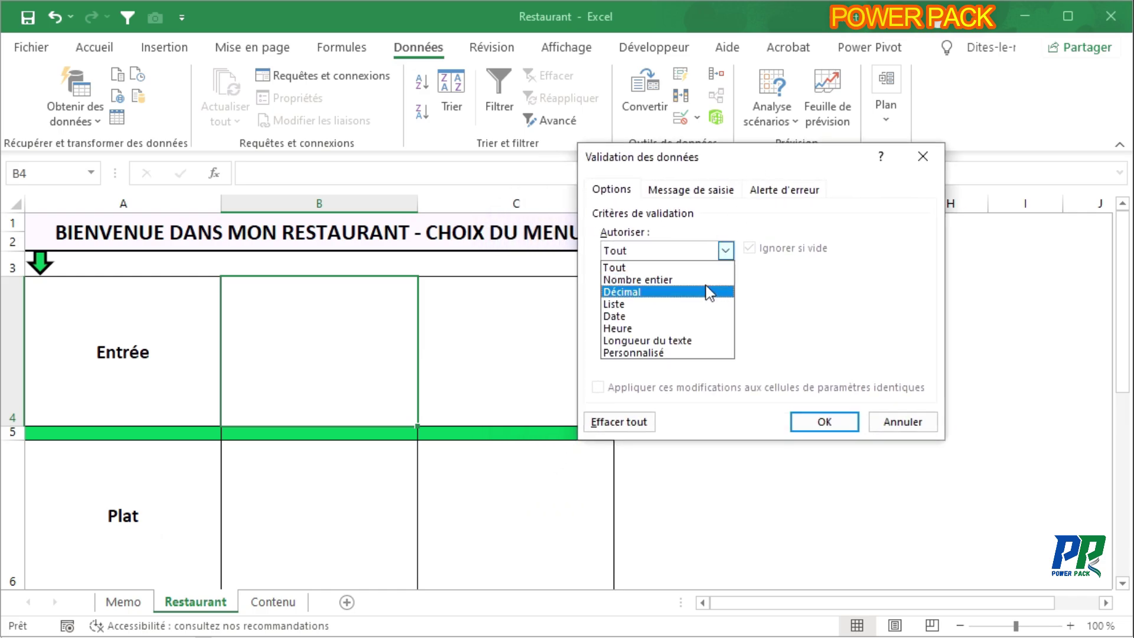
{"action": "left_click", "coordinate": [678, 304]}
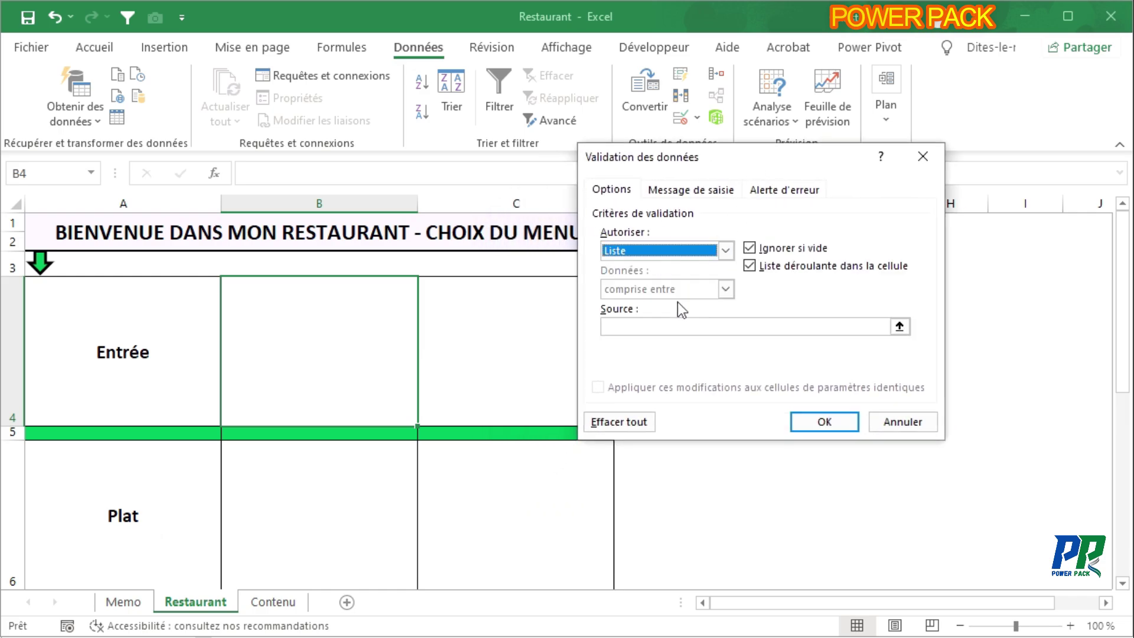
{"action": "left_click", "coordinate": [683, 321]}
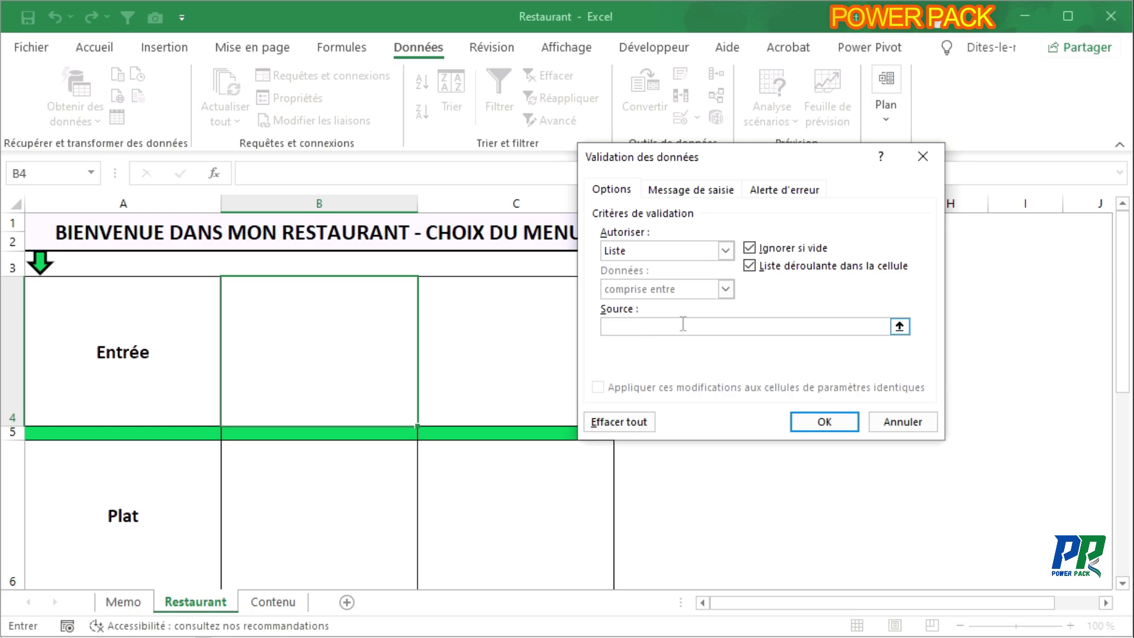
{"action": "type", "text": "=Entree"}
{"action": "left_click", "coordinate": [823, 423]}
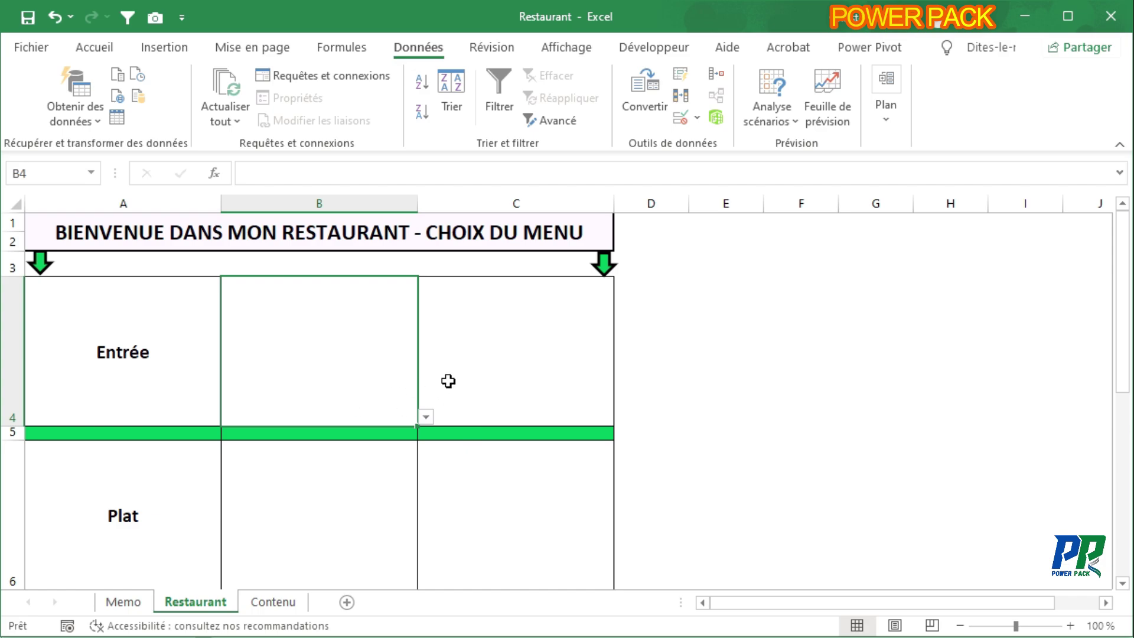
Step: Check the choices in the B4 drop-down list against the Entrées column and its last rows on the Contenu sheet
{"action": "scroll", "coordinate": [296, 385], "scroll_direction": "down", "scroll_amount": 1}
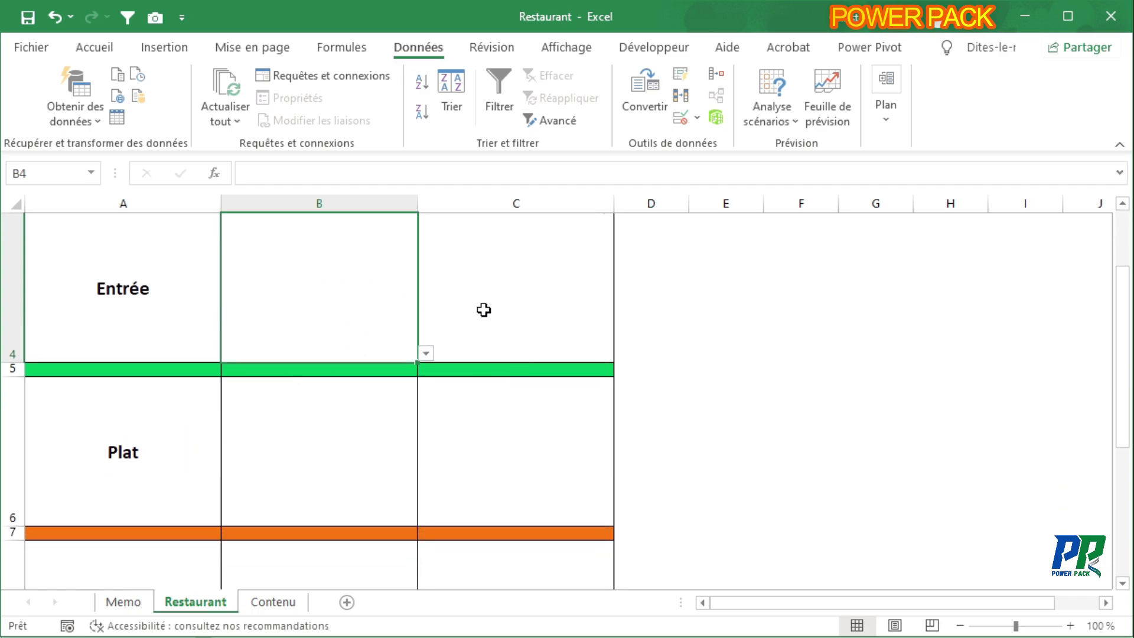
{"action": "left_click", "coordinate": [426, 353]}
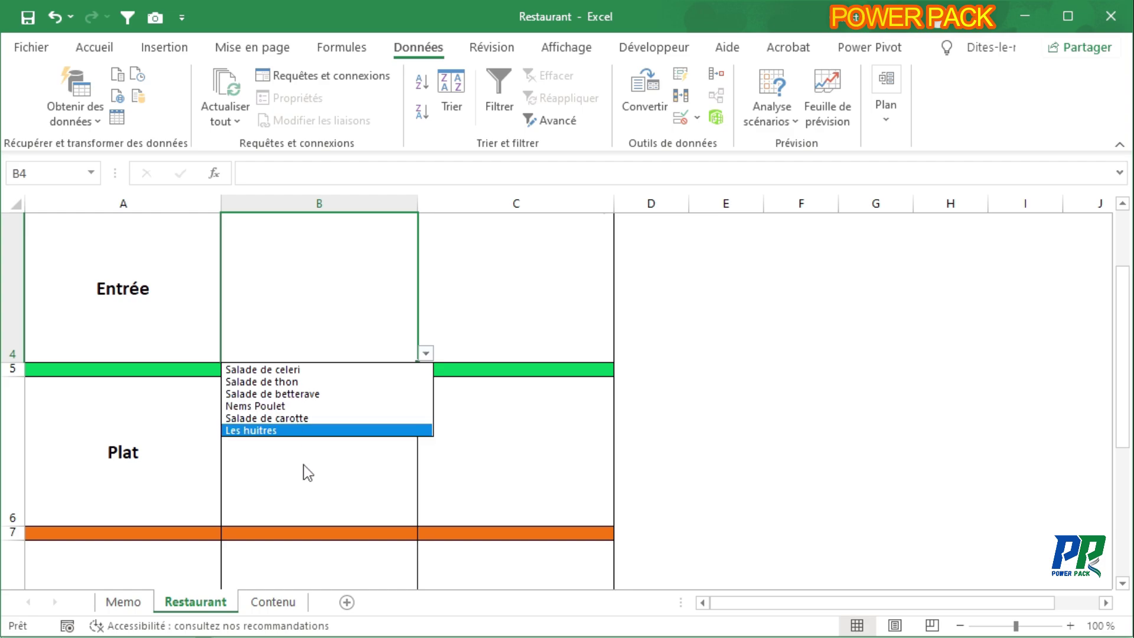
{"action": "left_click", "coordinate": [268, 601]}
{"action": "left_click", "coordinate": [269, 602]}
{"action": "scroll", "coordinate": [328, 489], "scroll_direction": "down", "scroll_amount": 3}
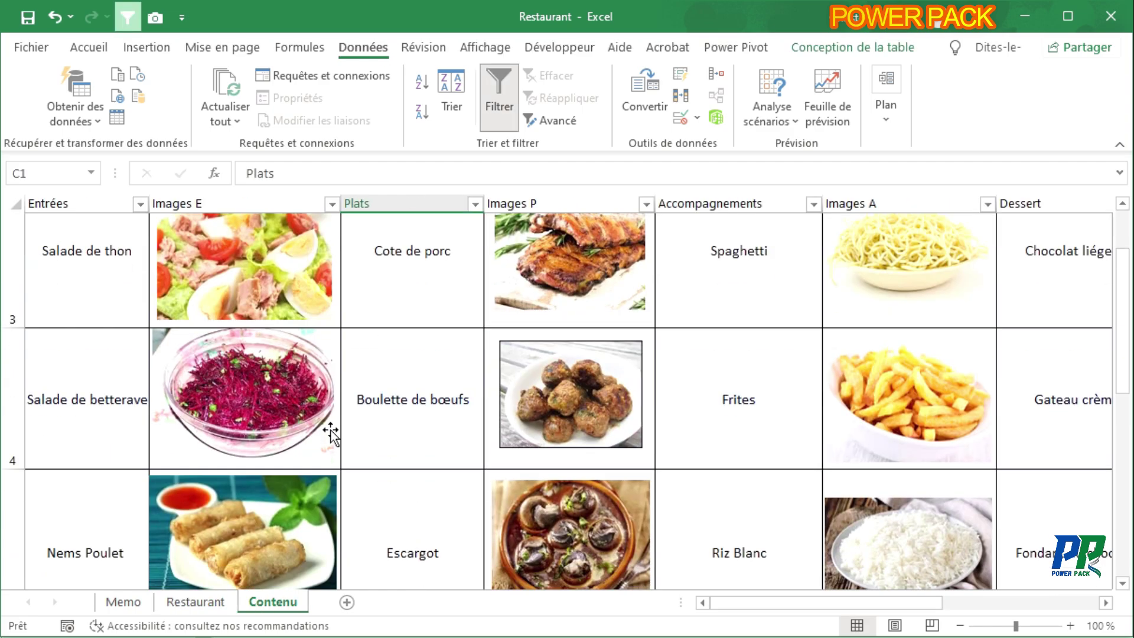
{"action": "scroll", "coordinate": [339, 420], "scroll_direction": "up", "scroll_amount": 1}
{"action": "left_click", "coordinate": [249, 405]}
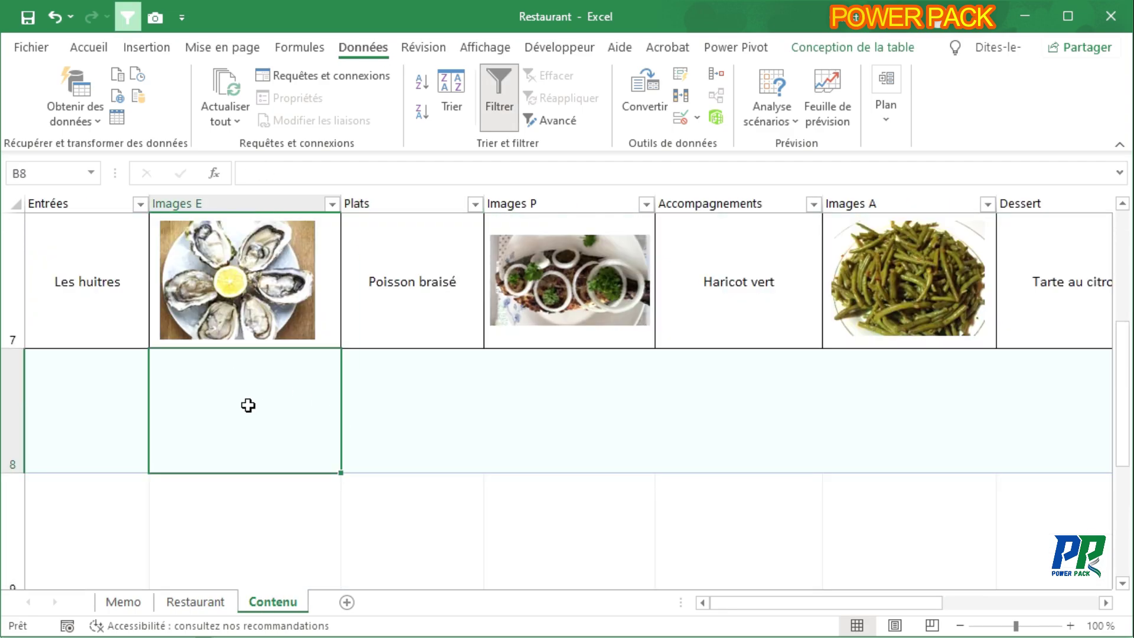
{"action": "left_click", "coordinate": [196, 529]}
{"action": "left_click", "coordinate": [102, 531]}
{"action": "left_click", "coordinate": [116, 439]}
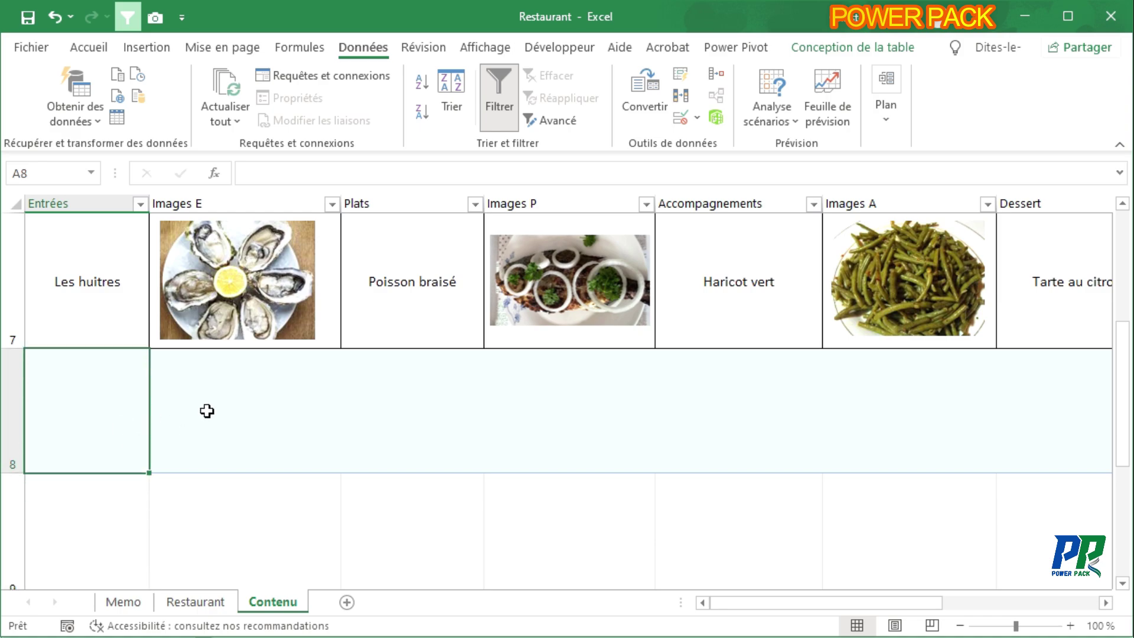
{"action": "left_click", "coordinate": [208, 410]}
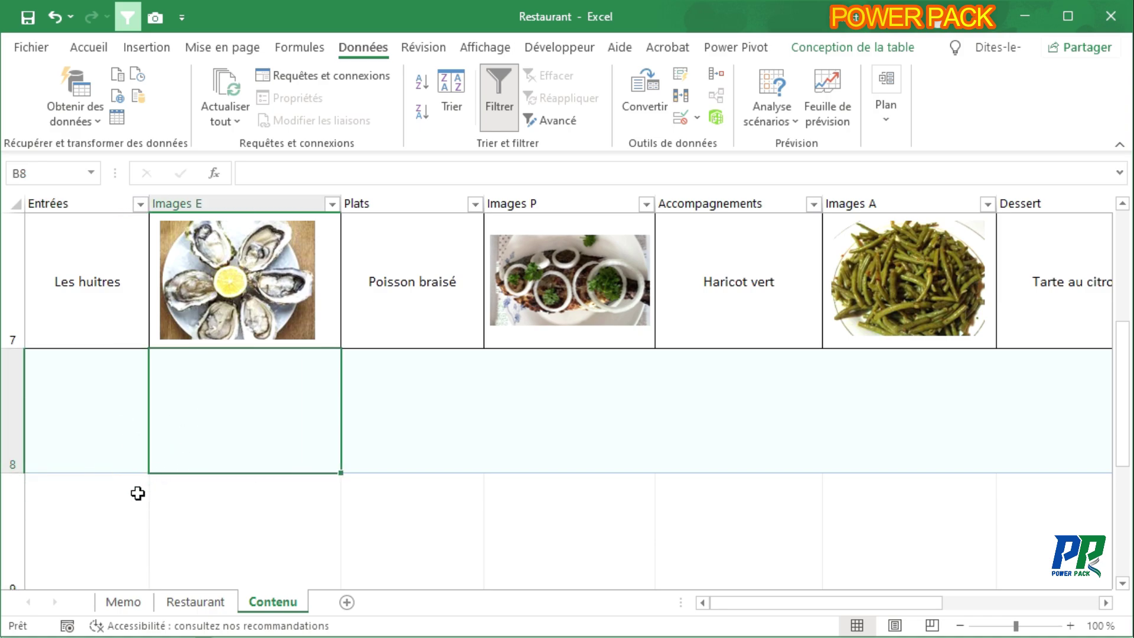
{"action": "left_click", "coordinate": [89, 309]}
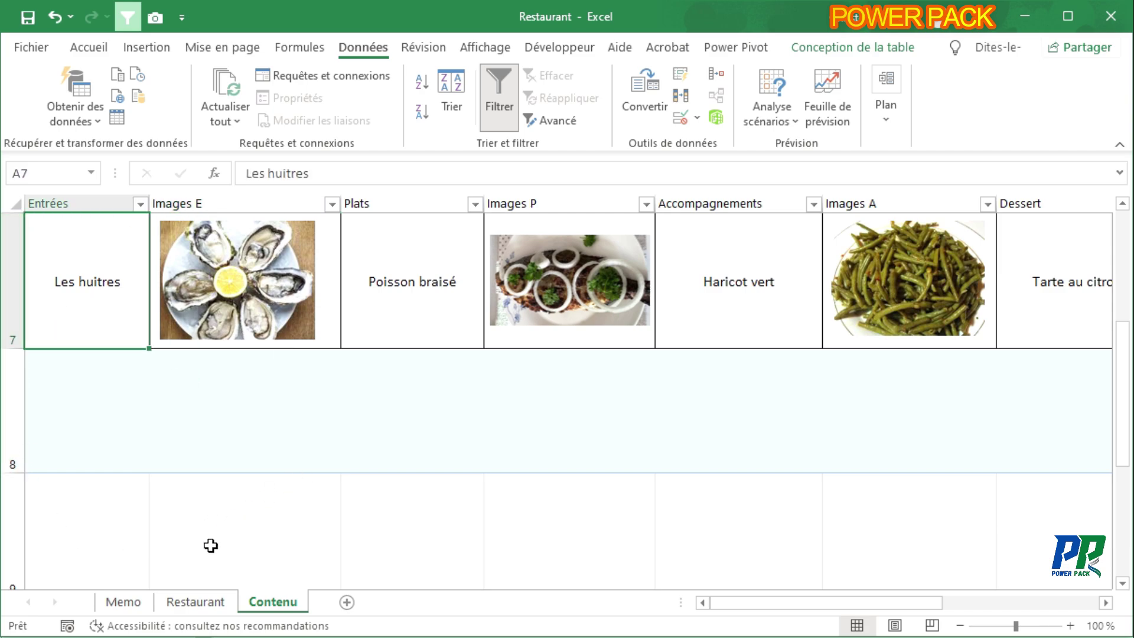
Step: Add list data validation with the source =Plat to cell B6 on the Restaurant sheet and check its drop-down list
{"action": "left_click", "coordinate": [161, 602]}
{"action": "left_click", "coordinate": [334, 448]}
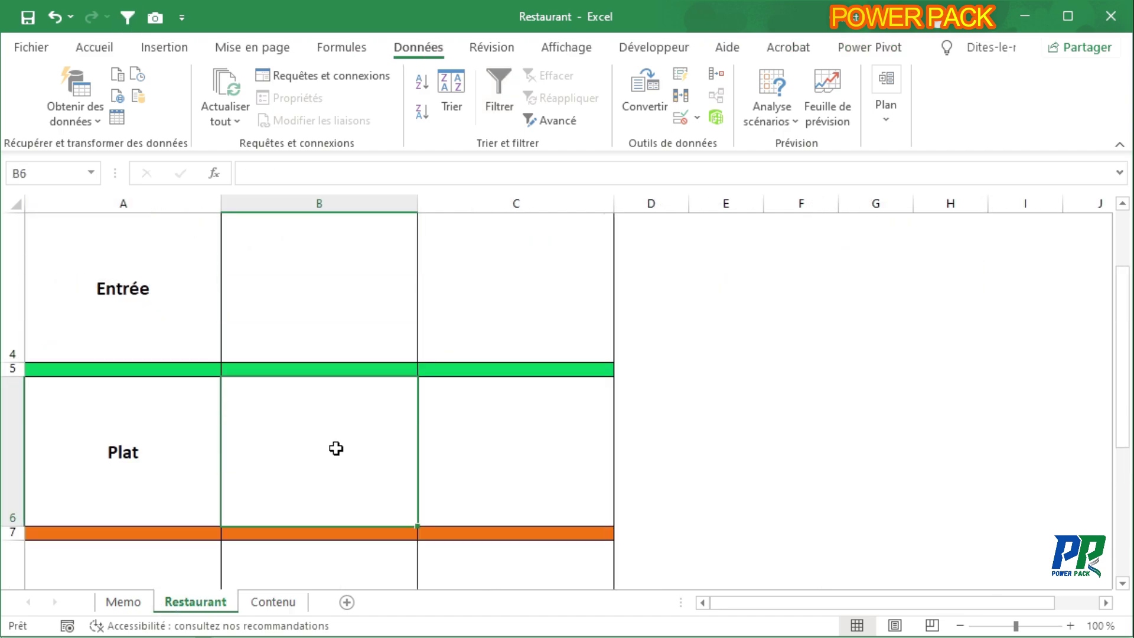
{"action": "left_click", "coordinate": [695, 118]}
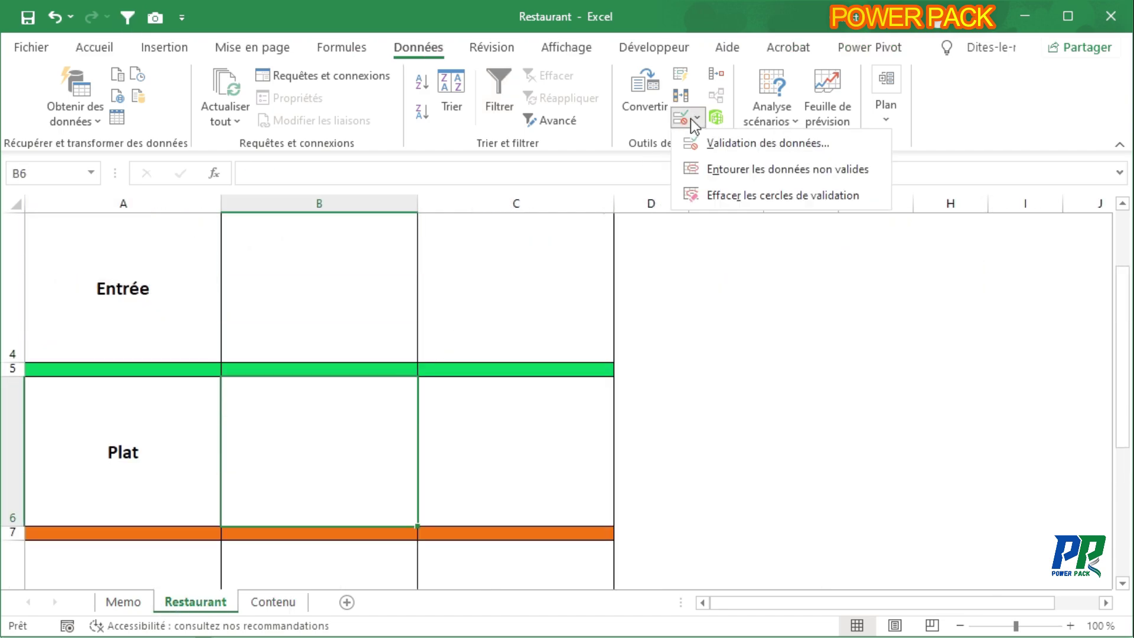
{"action": "left_click", "coordinate": [789, 143]}
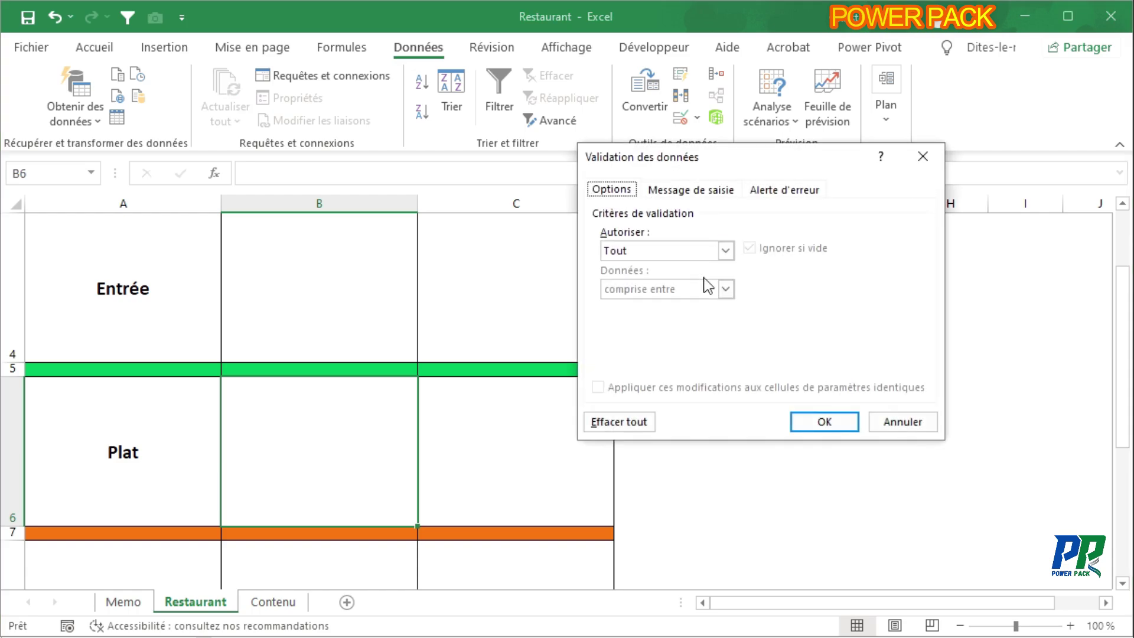
{"action": "left_click", "coordinate": [726, 252]}
{"action": "left_click", "coordinate": [700, 306]}
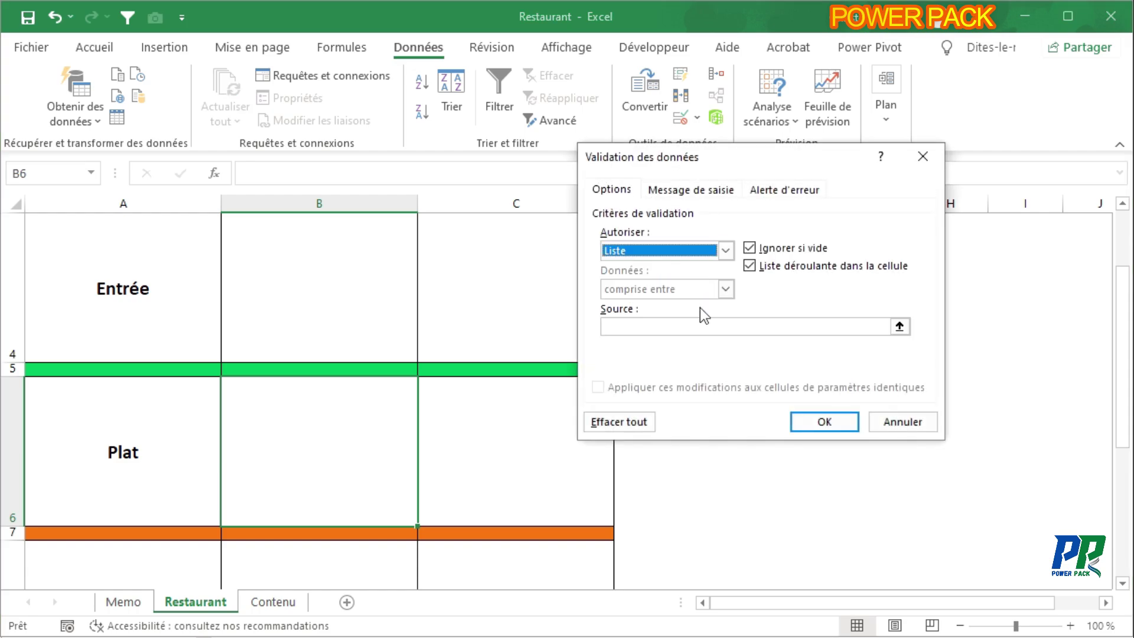
{"action": "left_click", "coordinate": [709, 322]}
{"action": "type", "text": "="}
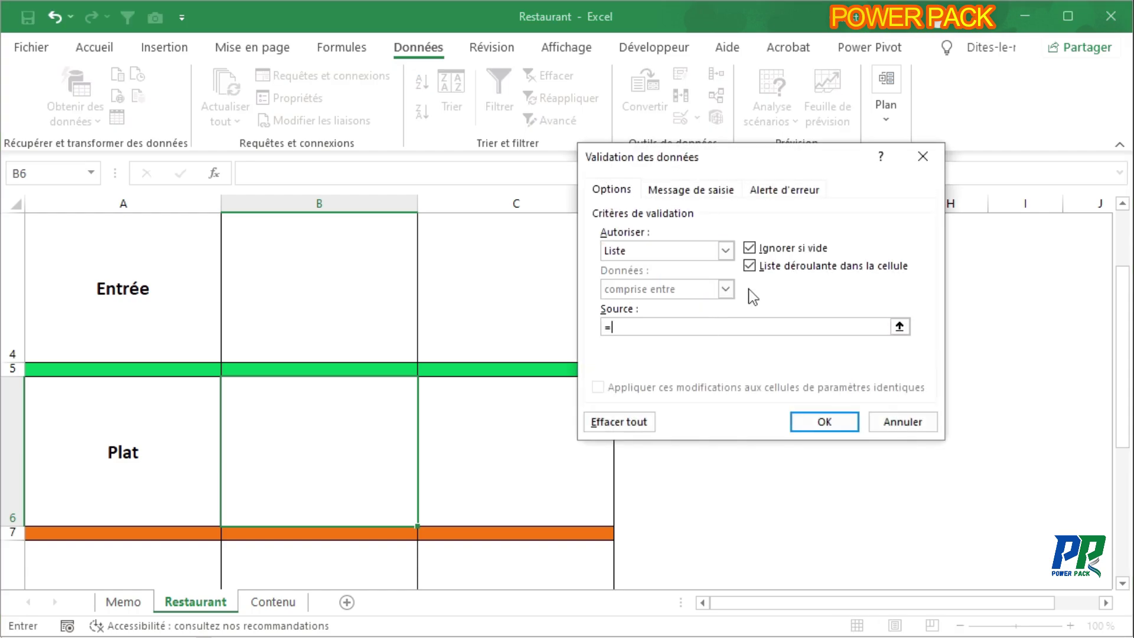
{"action": "type", "text": "plat"}
{"action": "key", "text": "BackSpace"}
{"action": "key", "text": "BackSpace"}
{"action": "key", "text": "BackSpace"}
{"action": "key", "text": "BackSpace"}
{"action": "type", "text": "Plat"}
{"action": "left_click", "coordinate": [824, 421]}
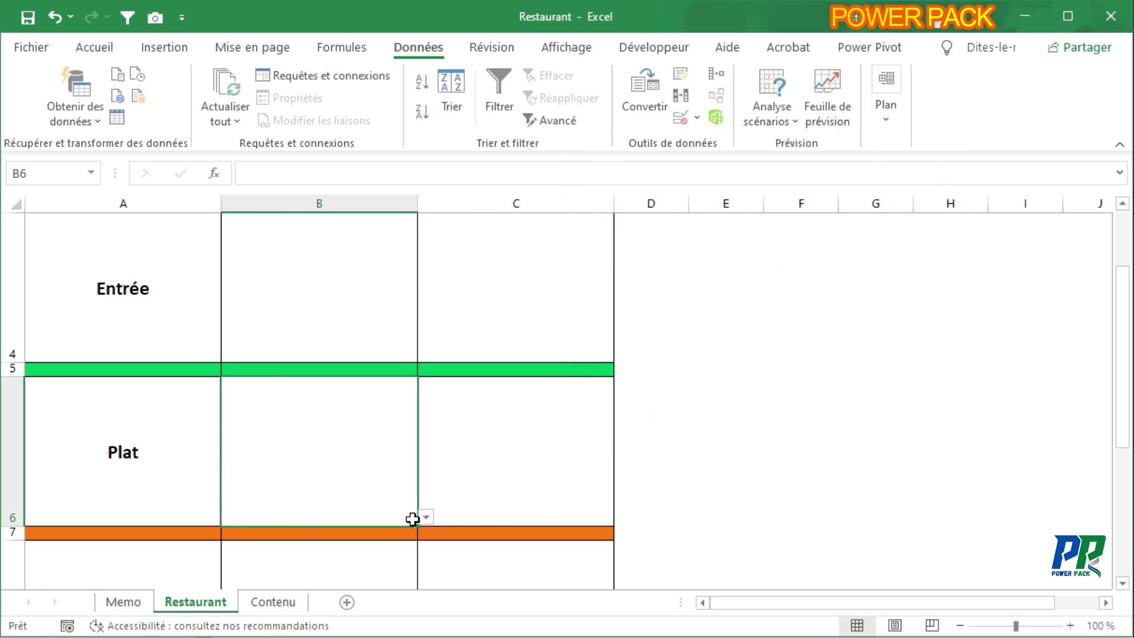
{"action": "left_click", "coordinate": [425, 518]}
{"action": "left_click", "coordinate": [425, 518]}
Step: Add list data validation with the source =Accompagnements to cell B8 beside Accompagnement and open its drop-down list to check it
{"action": "scroll", "coordinate": [437, 472], "scroll_direction": "down", "scroll_amount": 1}
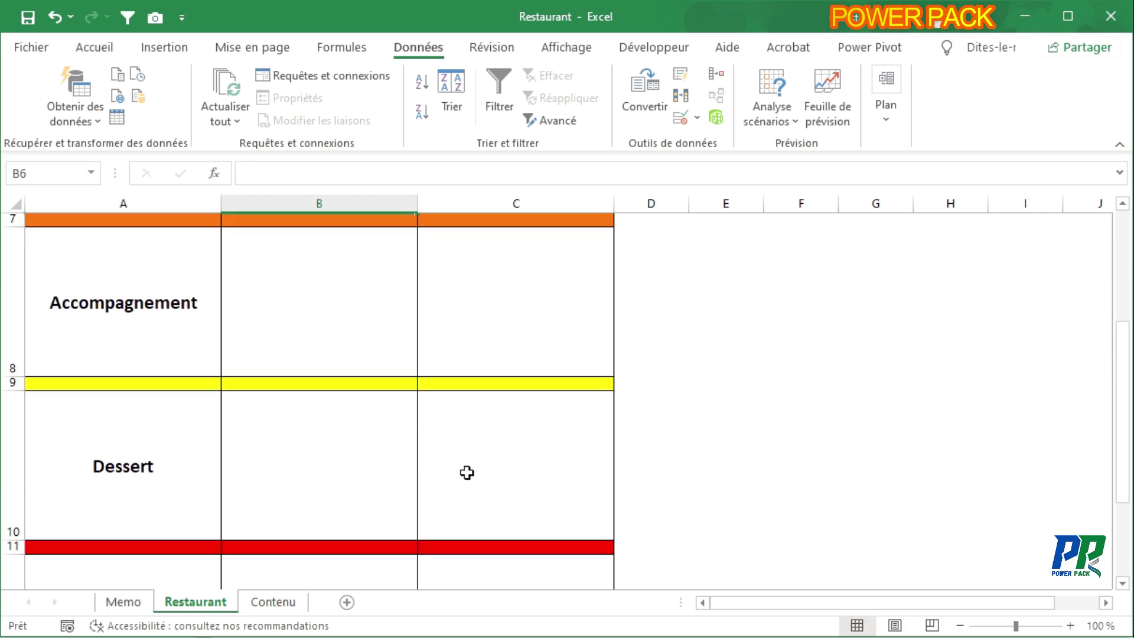
{"action": "scroll", "coordinate": [459, 458], "scroll_direction": "up", "scroll_amount": 1}
{"action": "scroll", "coordinate": [447, 443], "scroll_direction": "down", "scroll_amount": 1}
{"action": "left_click", "coordinate": [410, 358]}
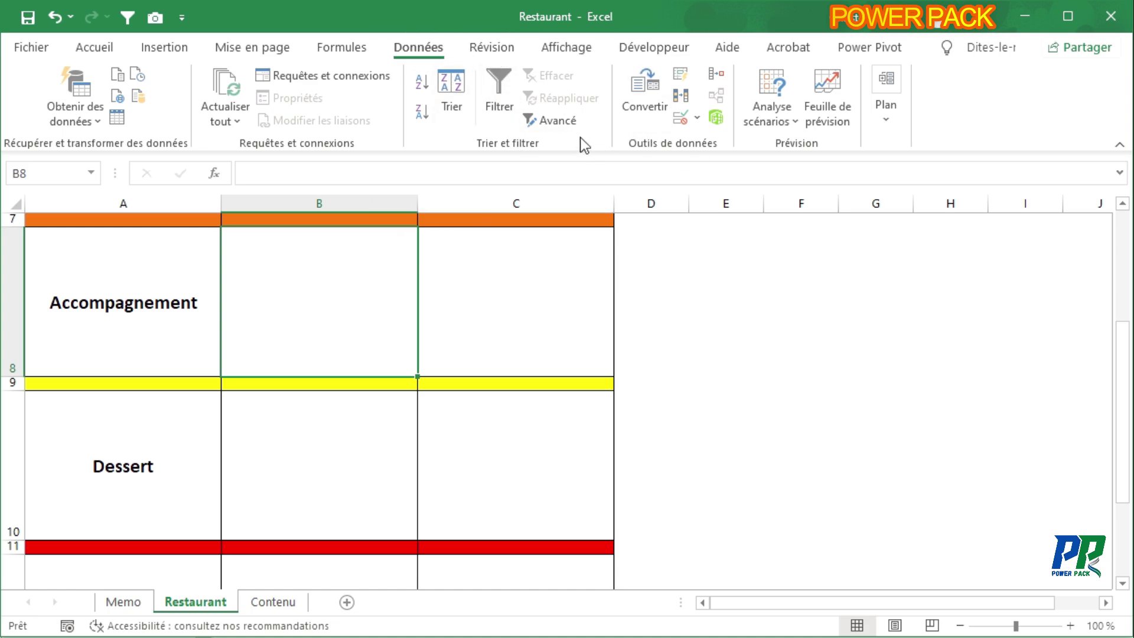
{"action": "left_click", "coordinate": [697, 118]}
{"action": "left_click", "coordinate": [732, 190]}
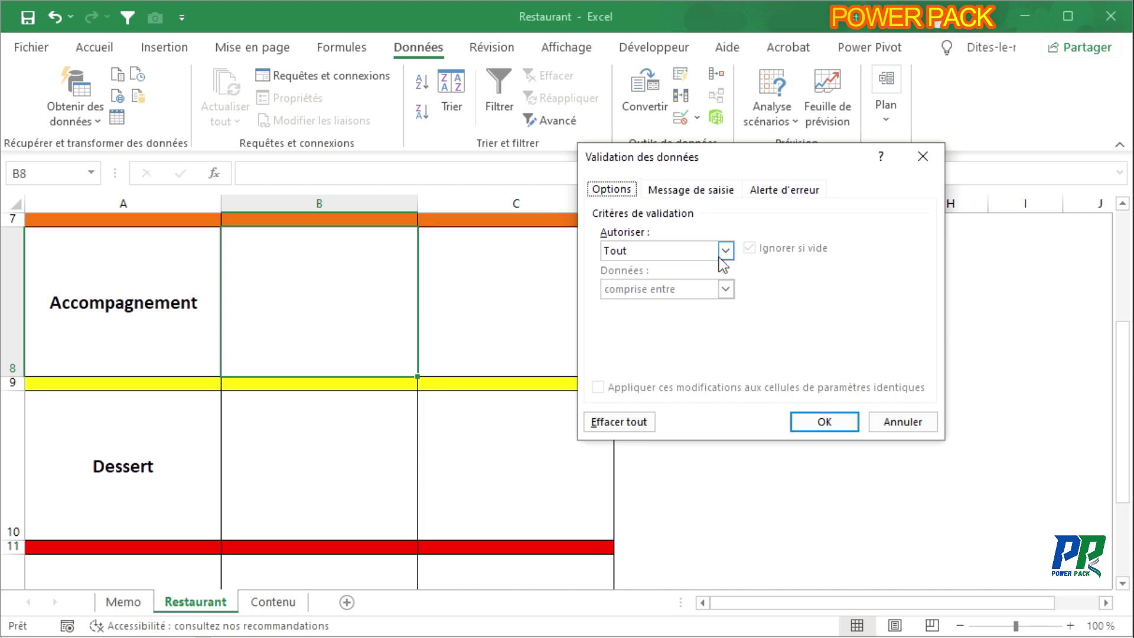
{"action": "left_click", "coordinate": [719, 258]}
{"action": "left_click", "coordinate": [685, 302]}
{"action": "left_click", "coordinate": [664, 324]}
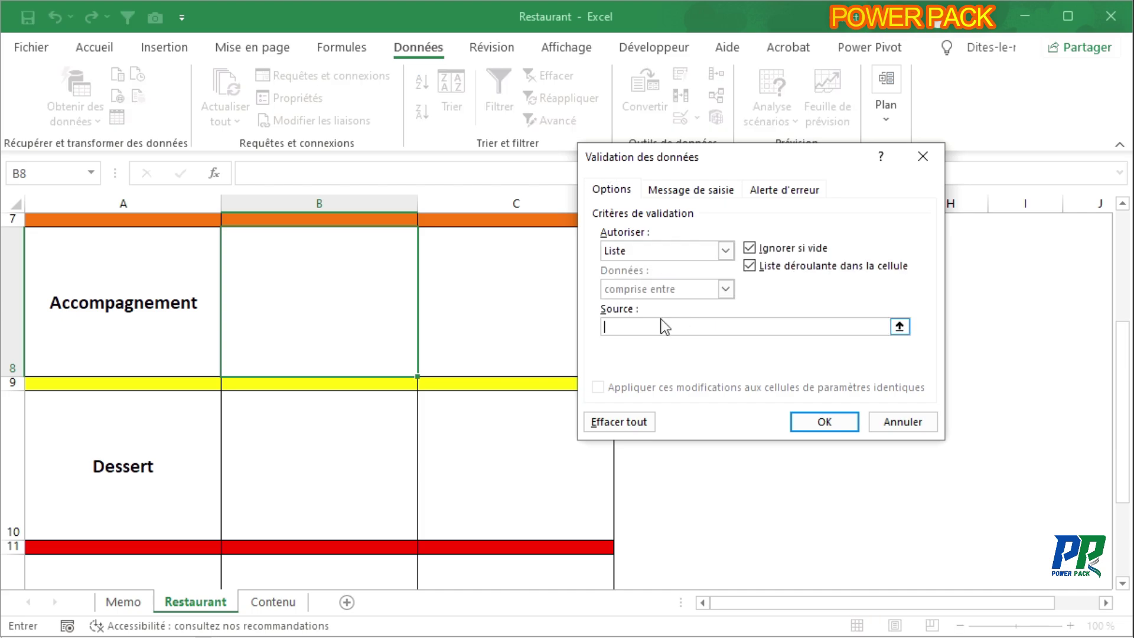
{"action": "type", "text": "=Accompagnements"}
{"action": "left_click", "coordinate": [803, 425]}
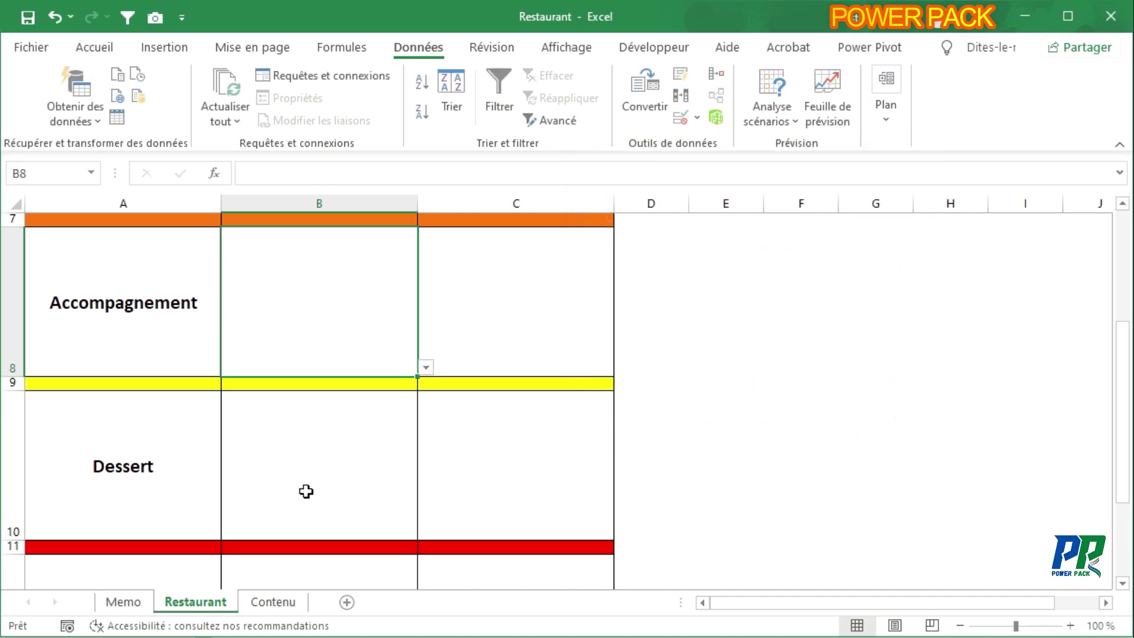
{"action": "left_click", "coordinate": [425, 369]}
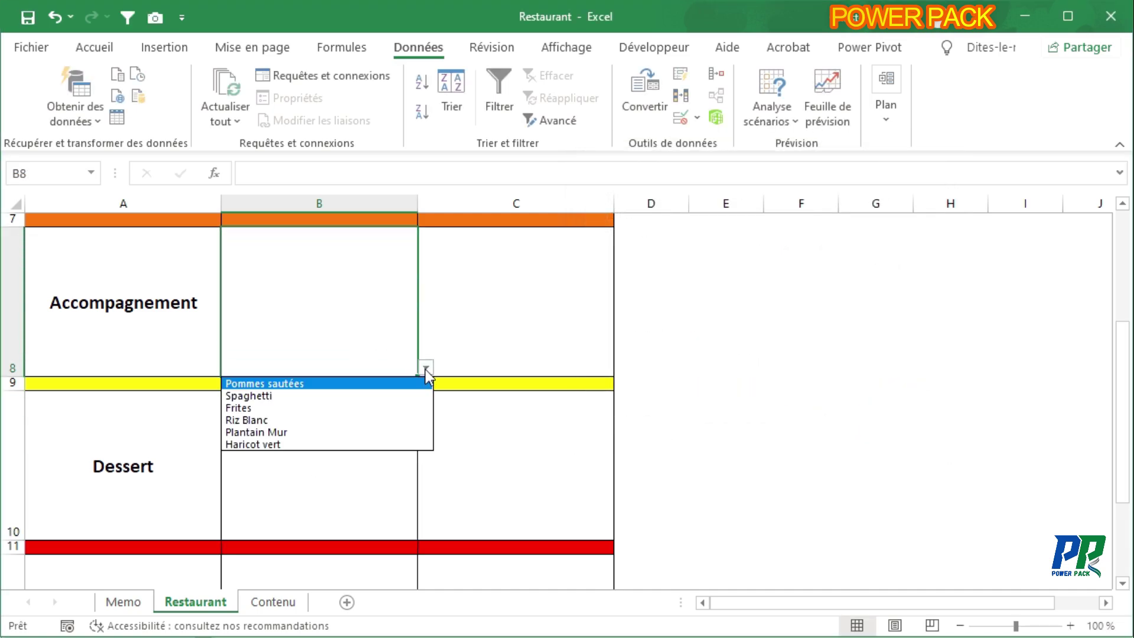
Step: Add list data validation with the source =Desserts to cell B10 beside Dessert and open its drop-down list to check it
{"action": "left_click", "coordinate": [358, 476]}
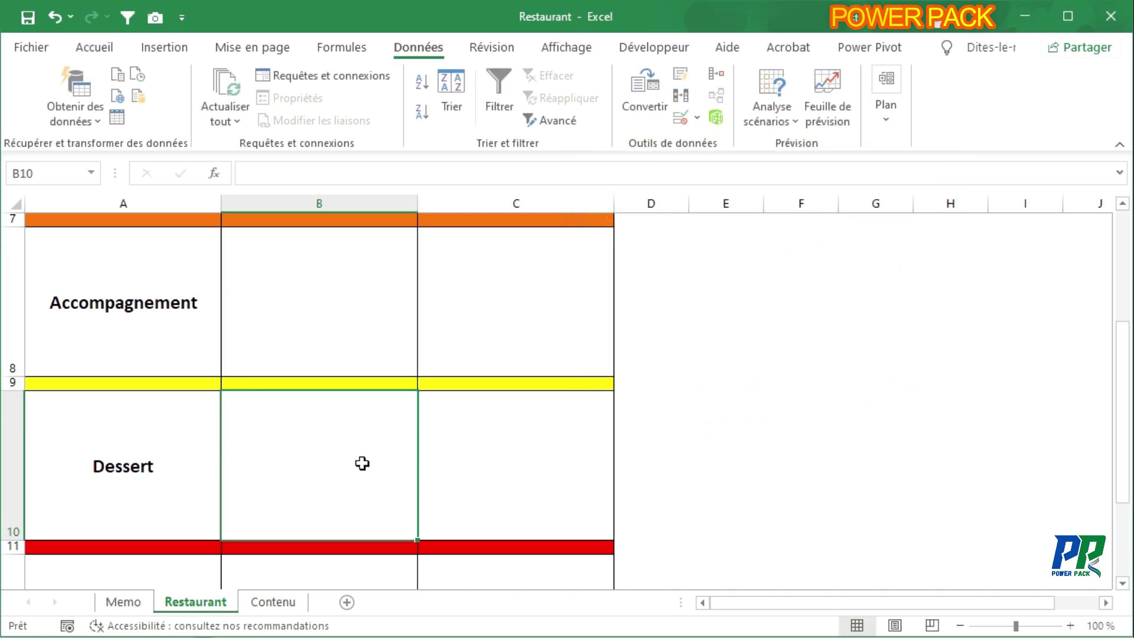
{"action": "left_click", "coordinate": [700, 119]}
{"action": "left_click", "coordinate": [781, 147]}
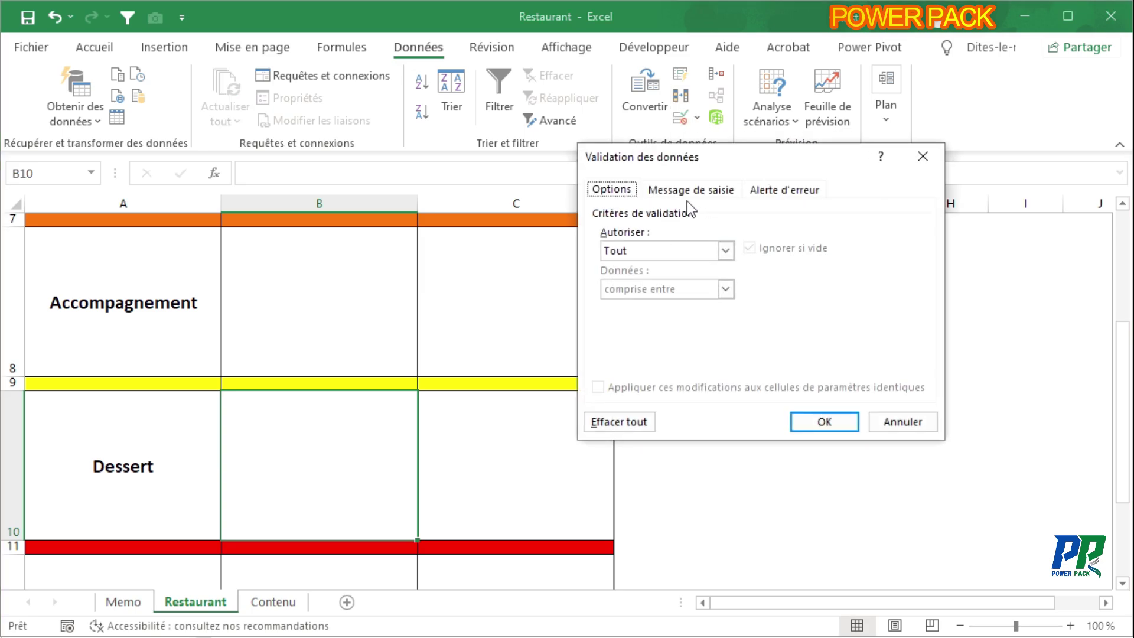
{"action": "left_click", "coordinate": [725, 251]}
{"action": "left_click", "coordinate": [699, 303]}
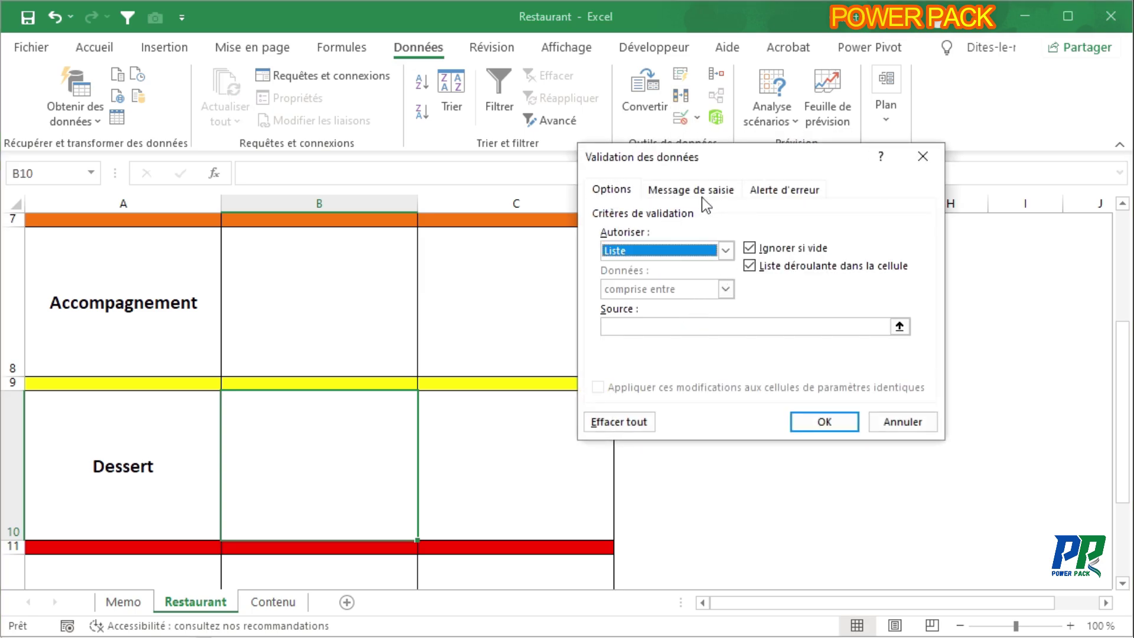
{"action": "left_click", "coordinate": [683, 328]}
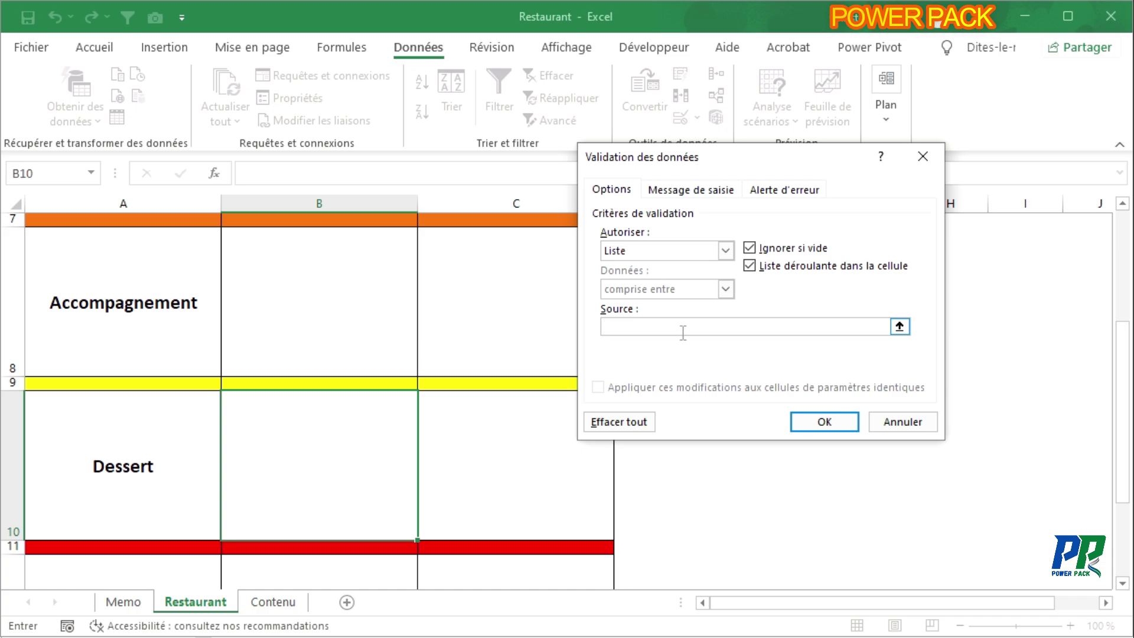
{"action": "type", "text": "=Desserts"}
{"action": "left_click", "coordinate": [823, 421]}
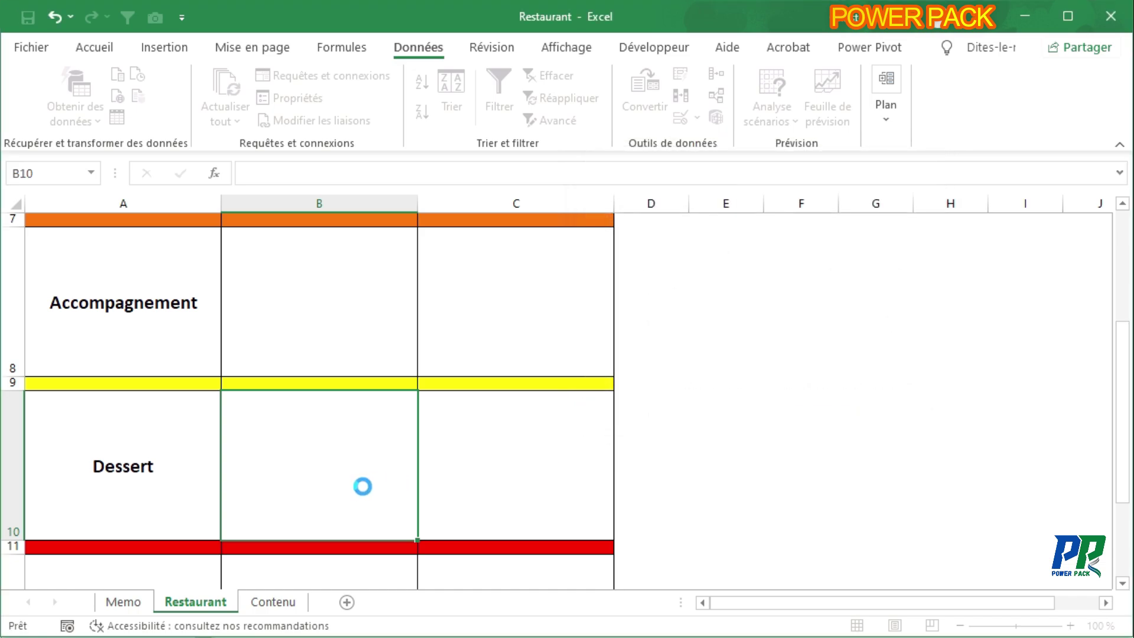
{"action": "left_click", "coordinate": [426, 532]}
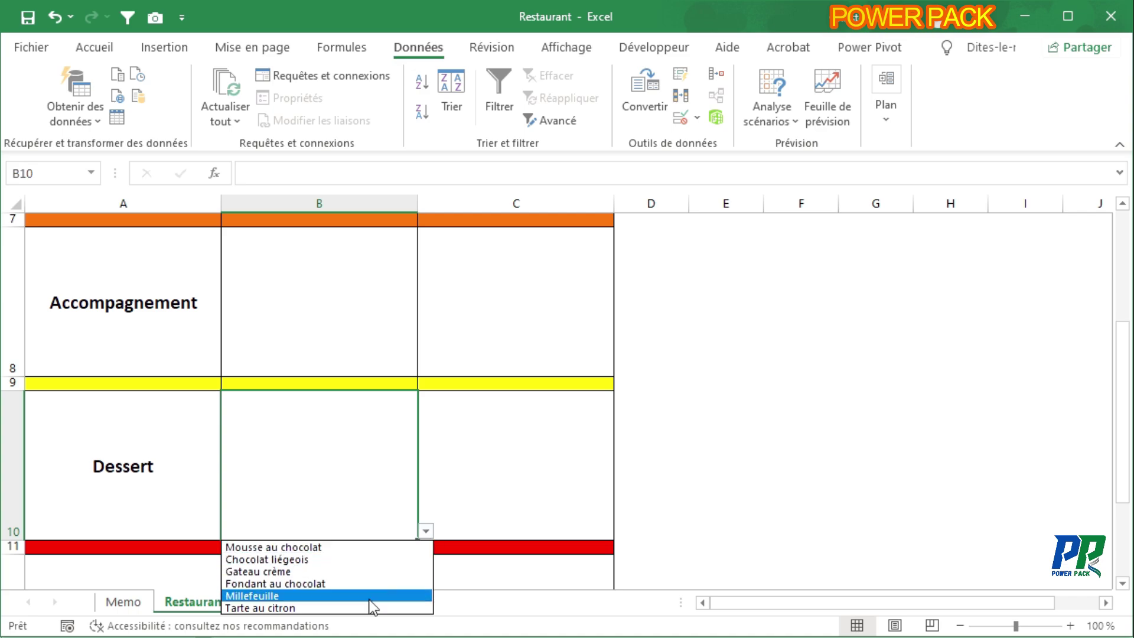
Step: Add list data validation with the source =Fruits to cell B12 beside Fruit and open its drop-down list to check it
{"action": "scroll", "coordinate": [678, 450], "scroll_direction": "down", "scroll_amount": 2}
{"action": "scroll", "coordinate": [678, 450], "scroll_direction": "down", "scroll_amount": 1}
{"action": "left_click", "coordinate": [360, 445]}
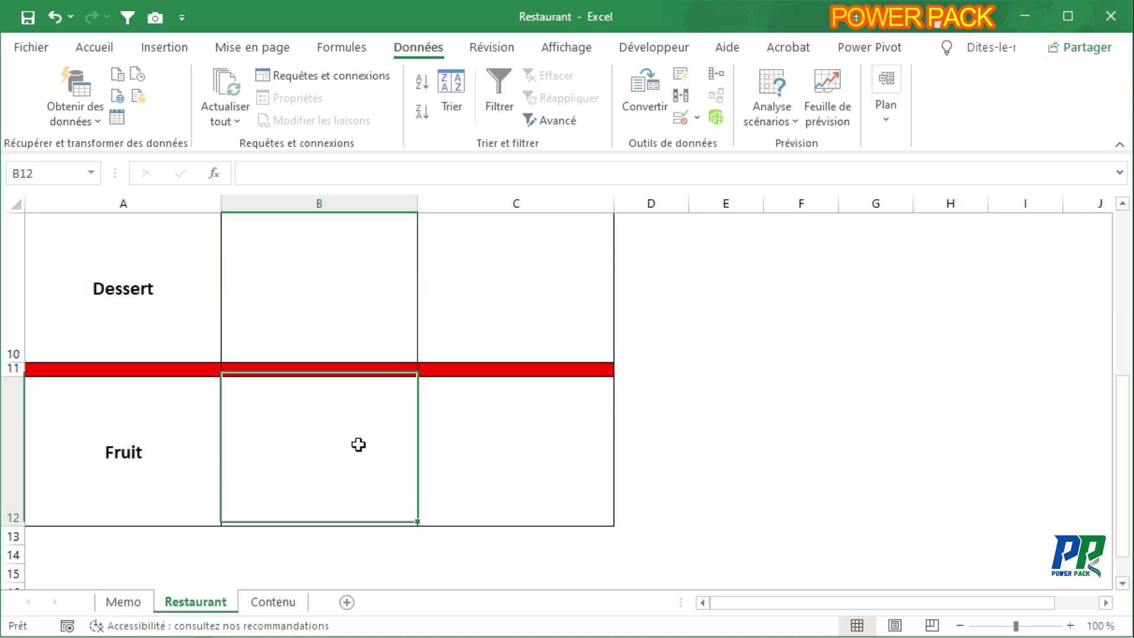
{"action": "left_click", "coordinate": [698, 119]}
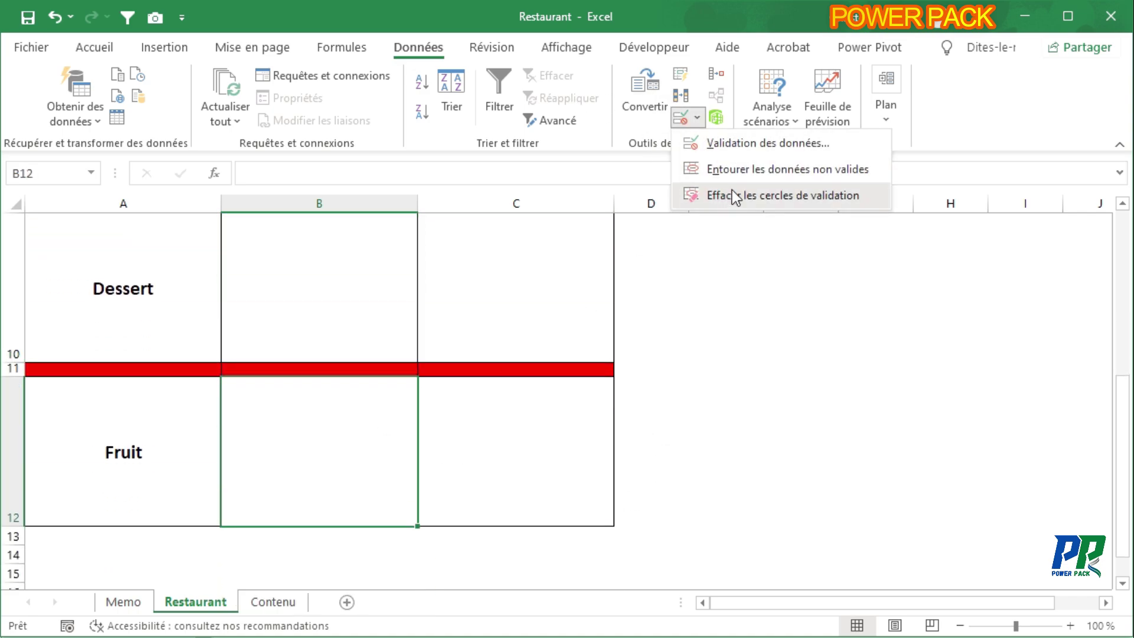
{"action": "left_click", "coordinate": [753, 144]}
{"action": "left_click", "coordinate": [725, 250]}
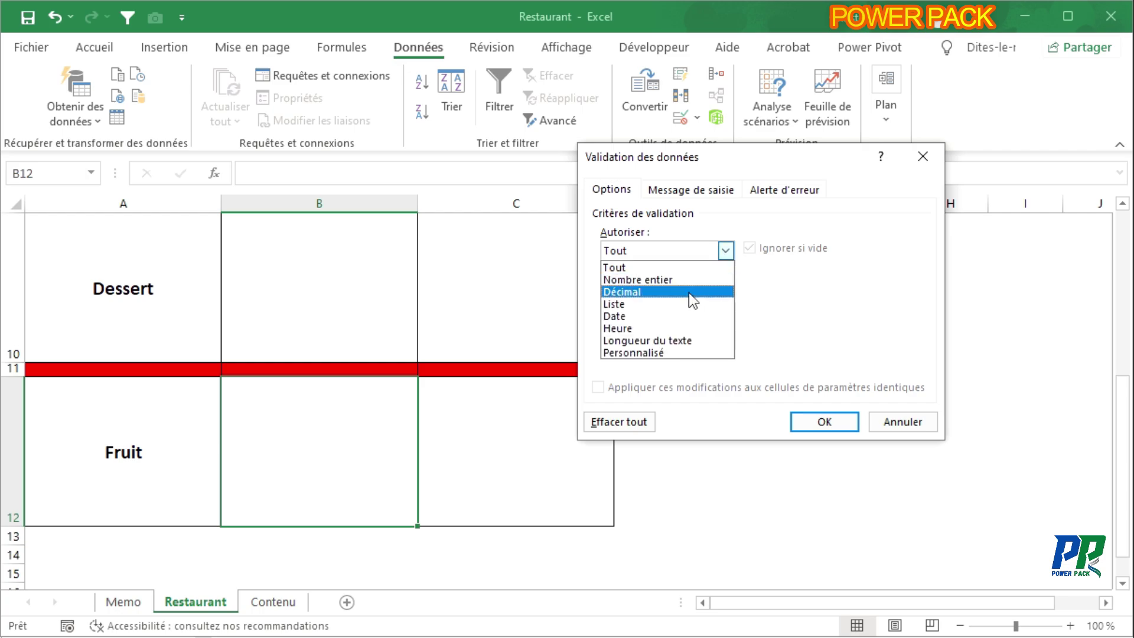
{"action": "left_click", "coordinate": [668, 306]}
{"action": "left_click", "coordinate": [746, 326]}
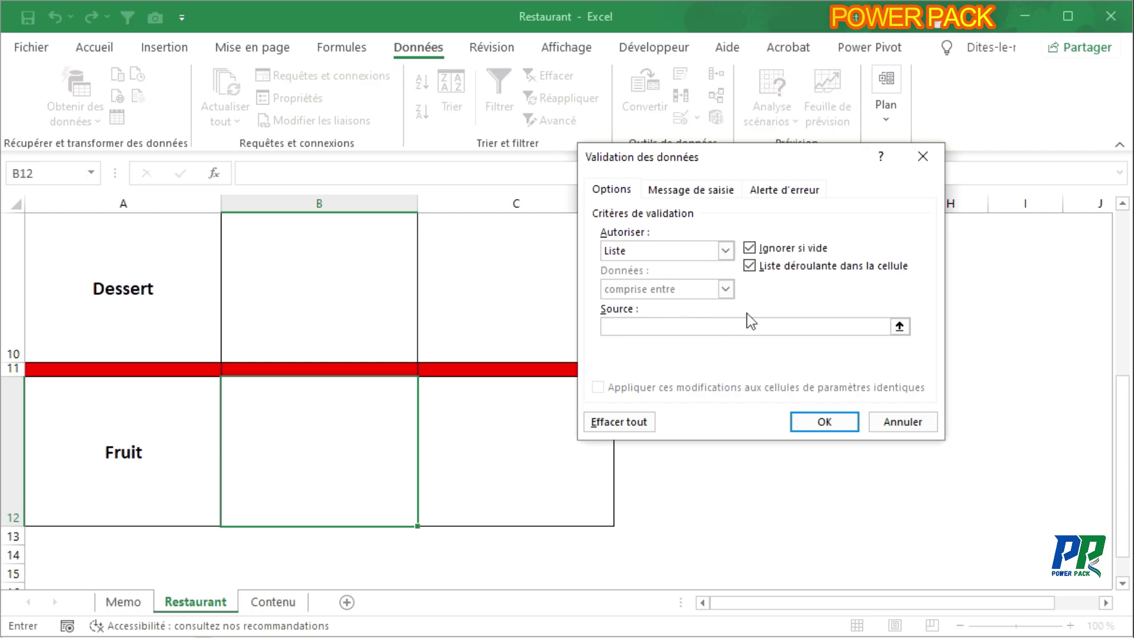
{"action": "type", "text": "=Fruits"}
{"action": "left_click", "coordinate": [822, 419]}
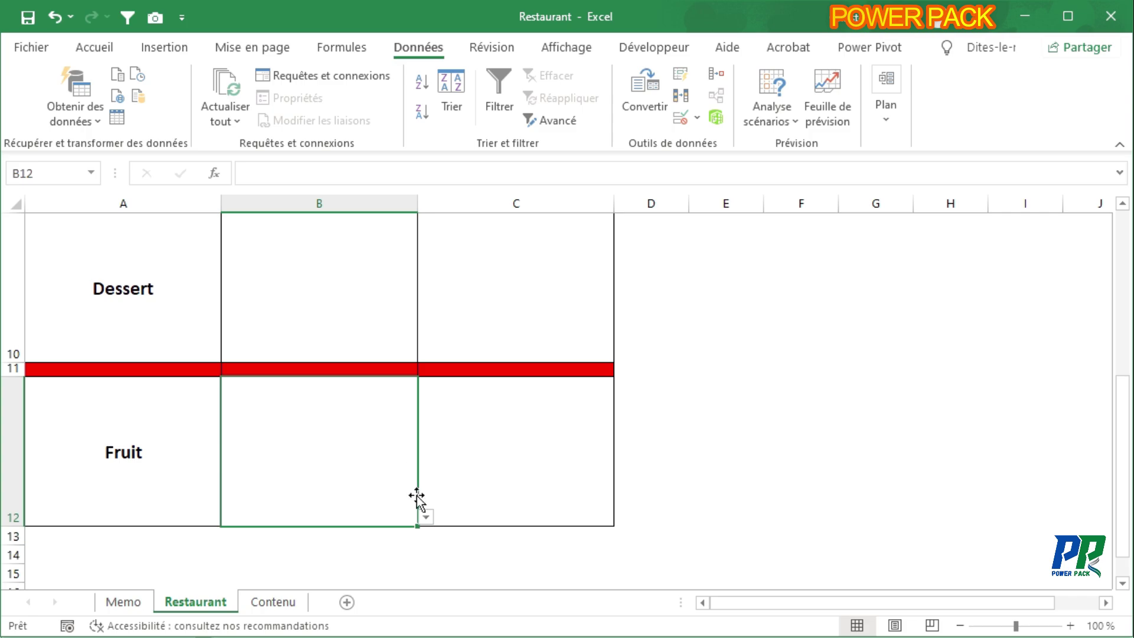
{"action": "left_click", "coordinate": [425, 517]}
{"action": "key", "text": "Escape"}
Step: Review the DECALER/EQUIV formula in cell B14 of the Memo sheet against the Entrée row of the Restaurant sheet
{"action": "scroll", "coordinate": [582, 413], "scroll_direction": "up", "scroll_amount": 3}
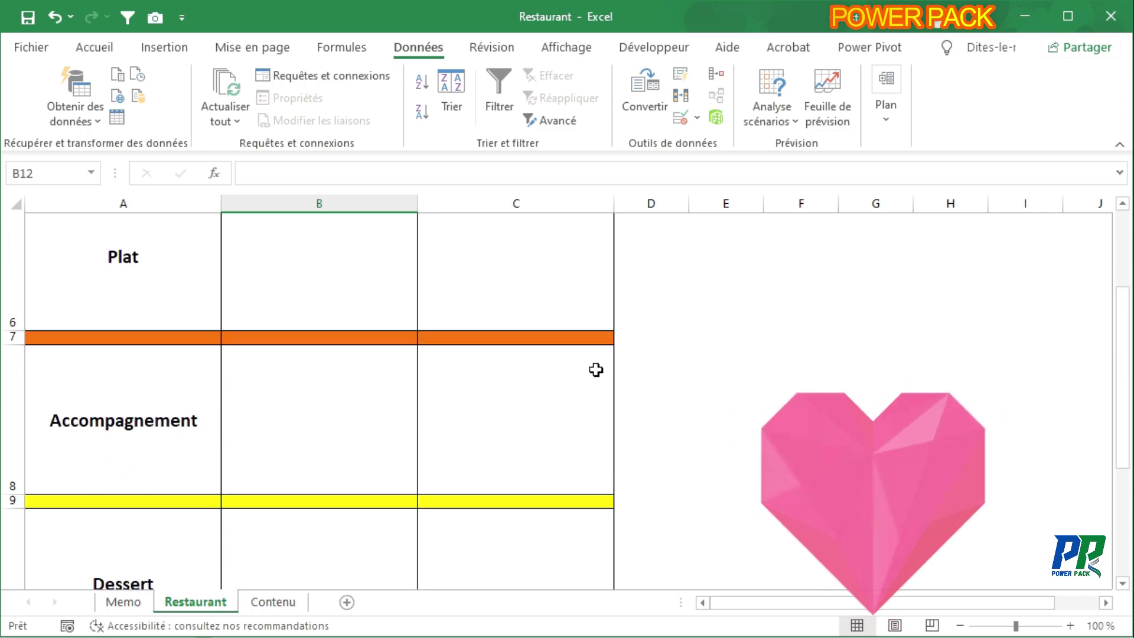
{"action": "left_click", "coordinate": [124, 602]}
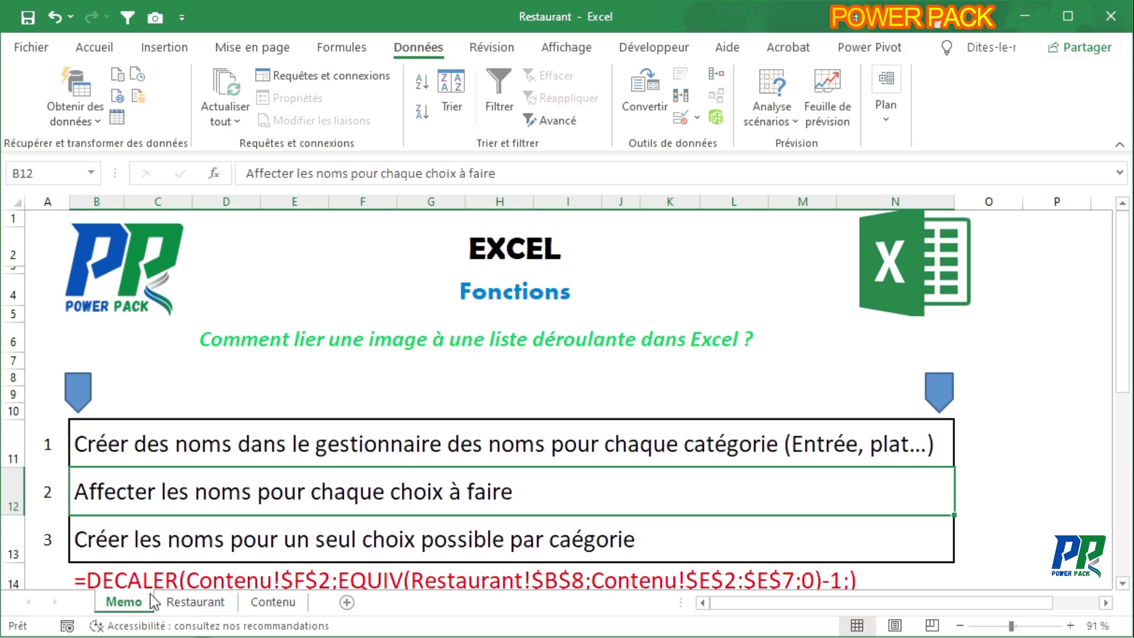
{"action": "scroll", "coordinate": [281, 490], "scroll_direction": "down", "scroll_amount": 1}
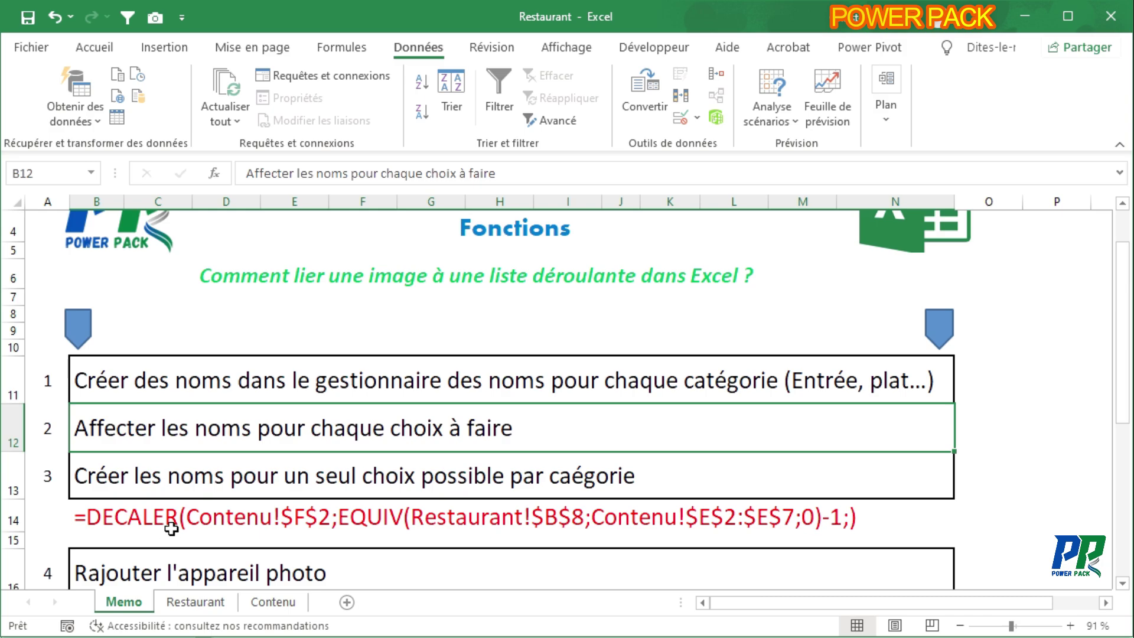
{"action": "left_click", "coordinate": [120, 516]}
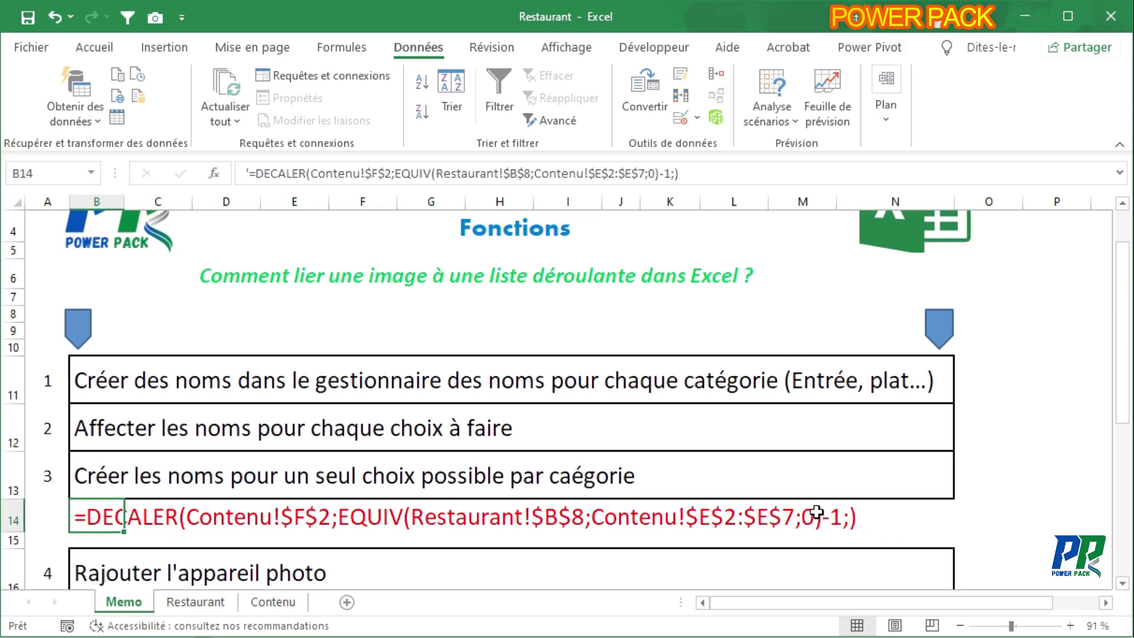
{"action": "left_click", "coordinate": [196, 602]}
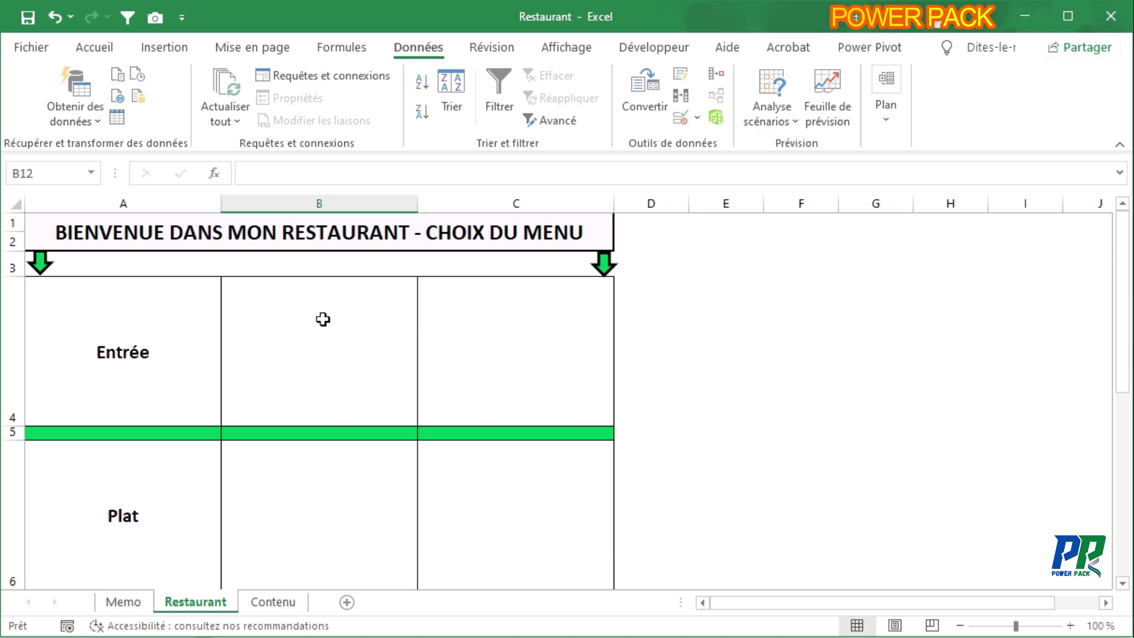
{"action": "left_click", "coordinate": [123, 601]}
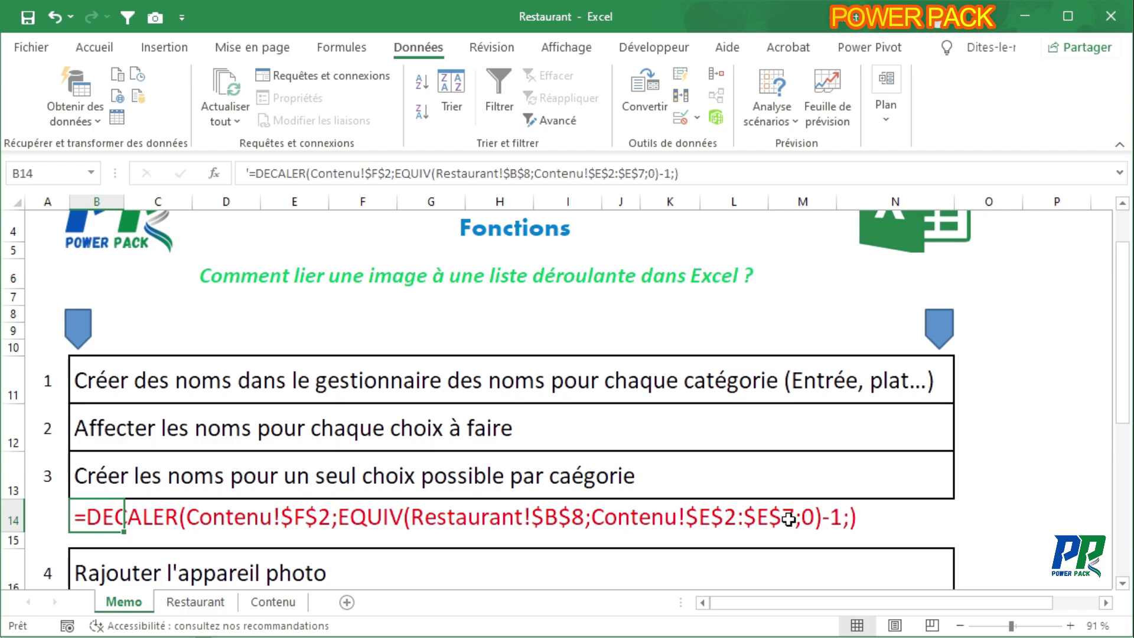
Step: Start defining a new name called Mon_entree from the Restaurant sheet
{"action": "key", "text": "ctrl+Page_Down"}
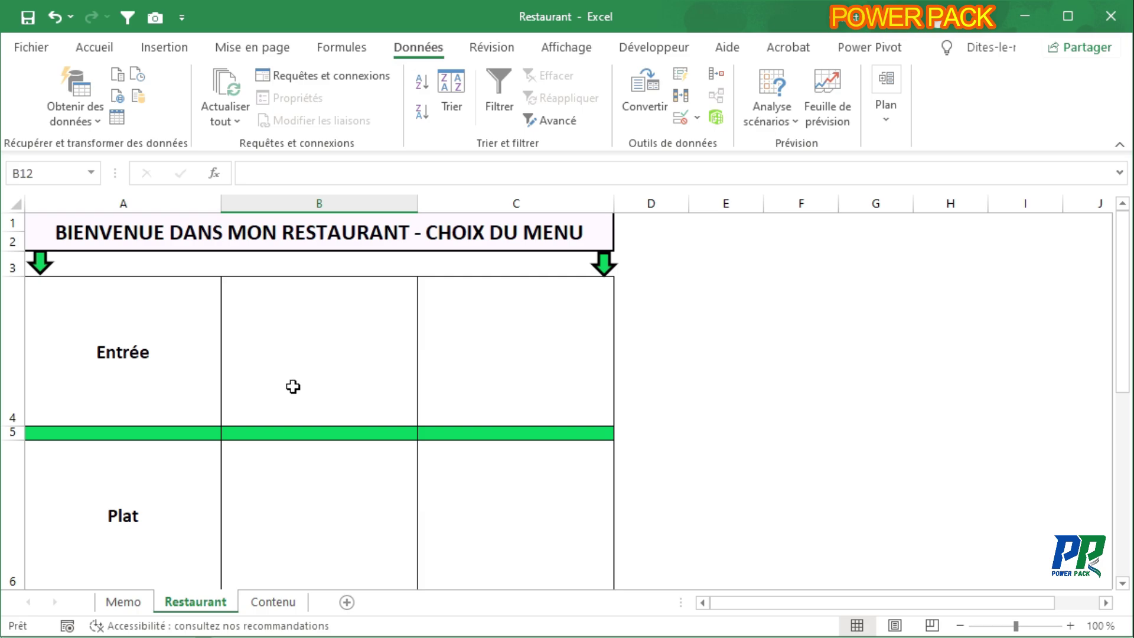
{"action": "left_click", "coordinate": [339, 49]}
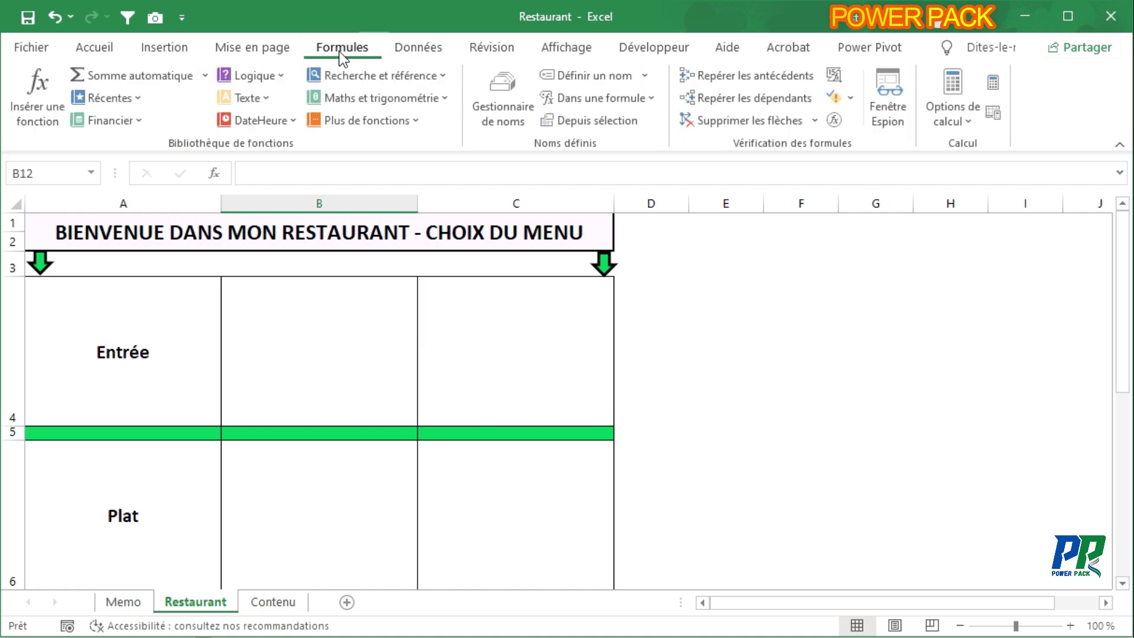
{"action": "left_click", "coordinate": [586, 77]}
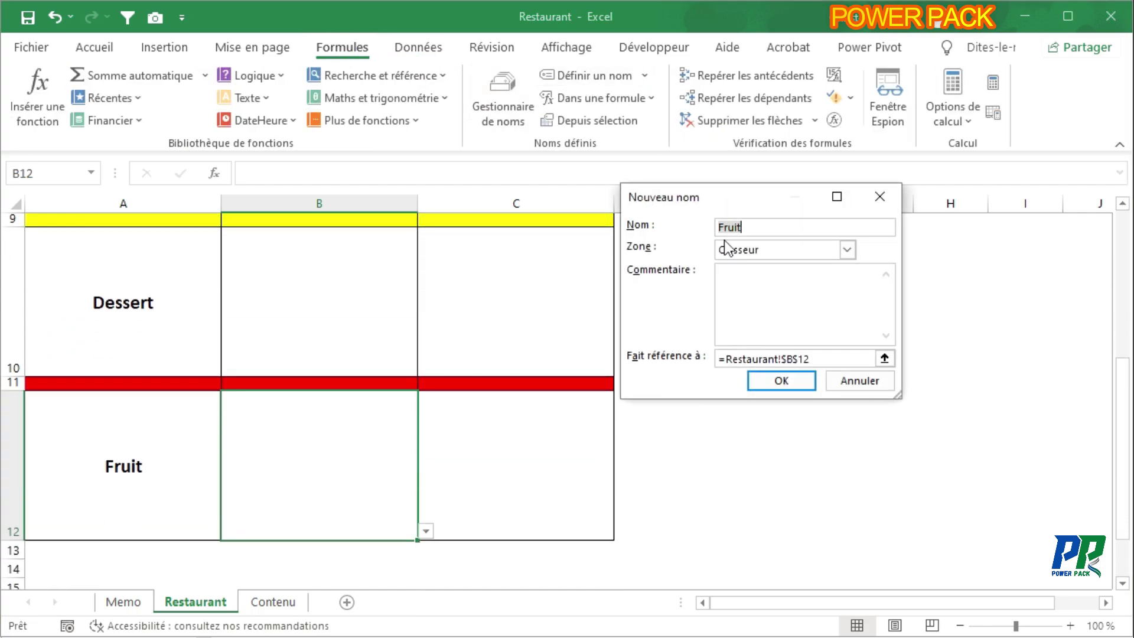
{"action": "type", "text": "Mon_entree"}
Step: Replace the reference of Mon_entree with =DECALER( and pick Contenu!$B$2, the first Images E cell, as its starting cell
{"action": "left_click", "coordinate": [810, 359]}
{"action": "left_click_drag", "start_coordinate": [809, 358], "coordinate": [731, 349]}
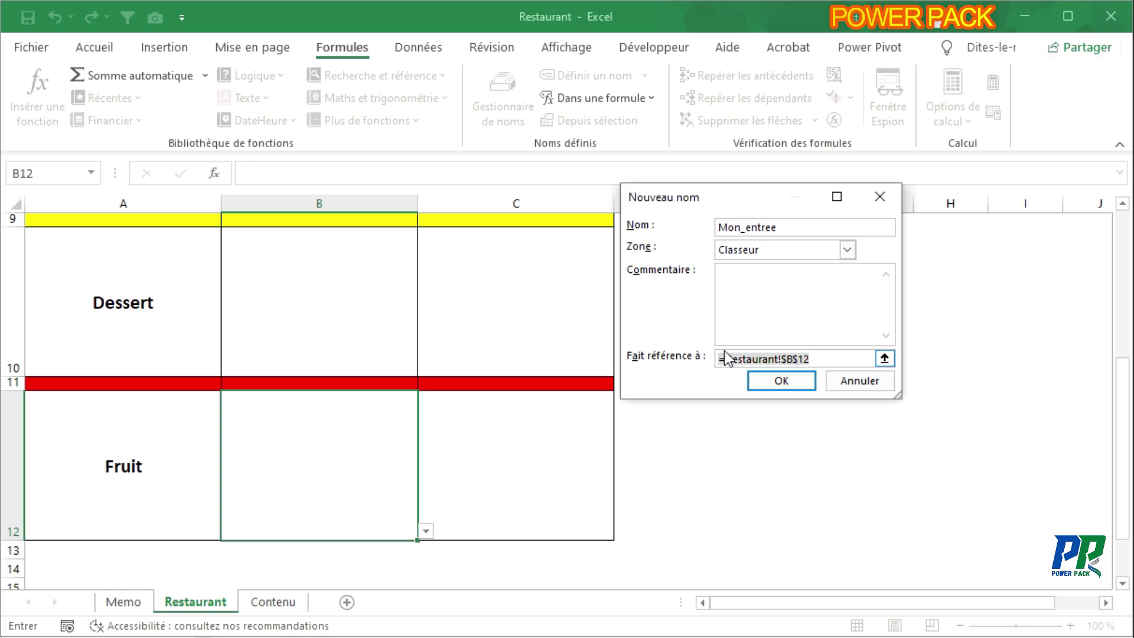
{"action": "key", "text": "BackSpace"}
{"action": "type", "text": "DEC"}
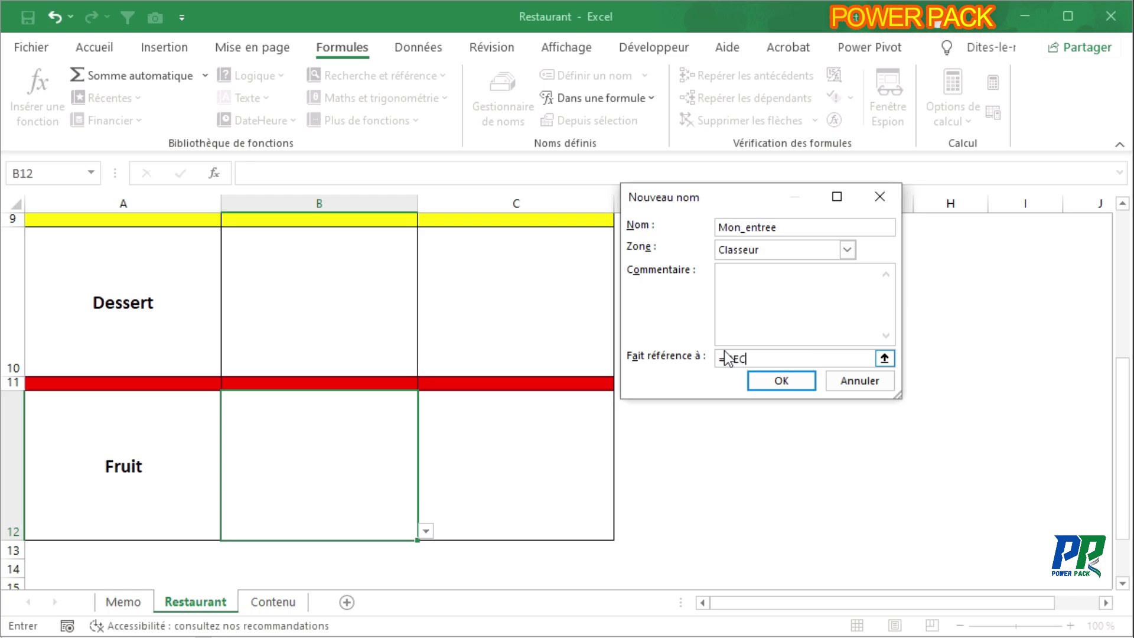
{"action": "type", "text": "ALER("}
{"action": "left_click", "coordinate": [277, 603]}
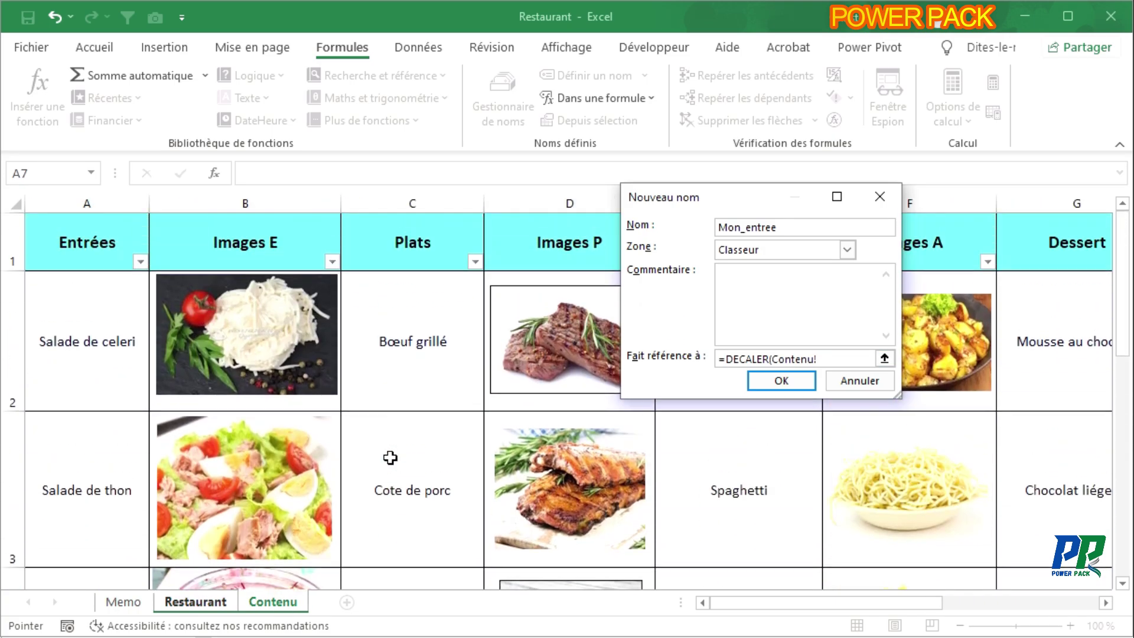
{"action": "left_click", "coordinate": [319, 405]}
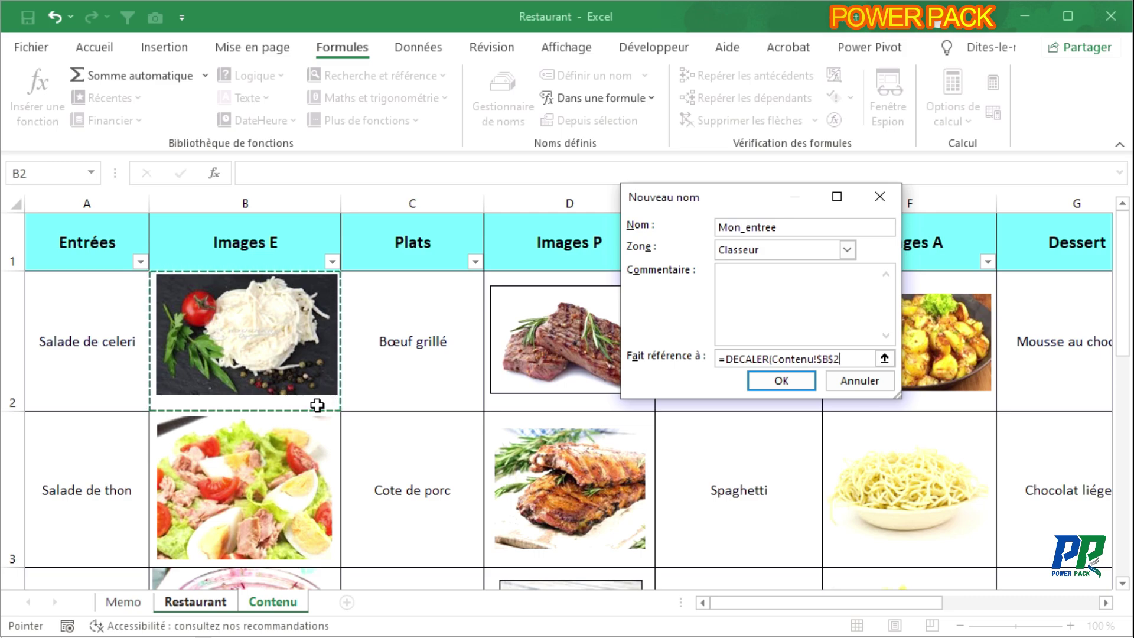
Step: Continue the Mon_entree formula with ;EQUIV( and the Entrée choice cell Restaurant!$B$4 as the lookup value
{"action": "type", "text": ";E"}
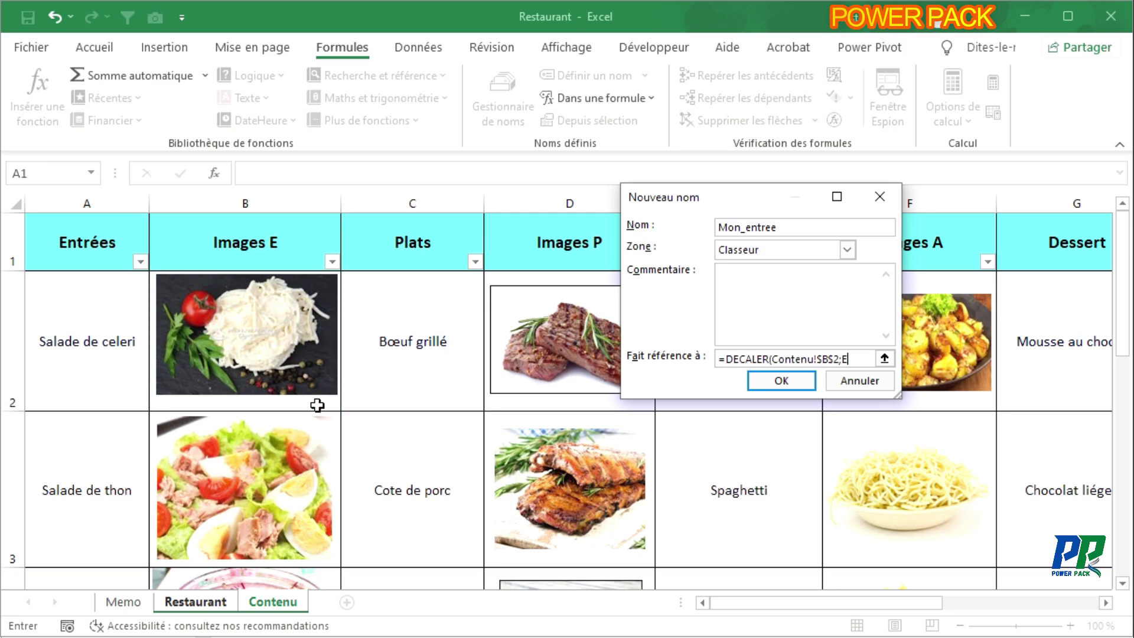
{"action": "type", "text": "QUIV"}
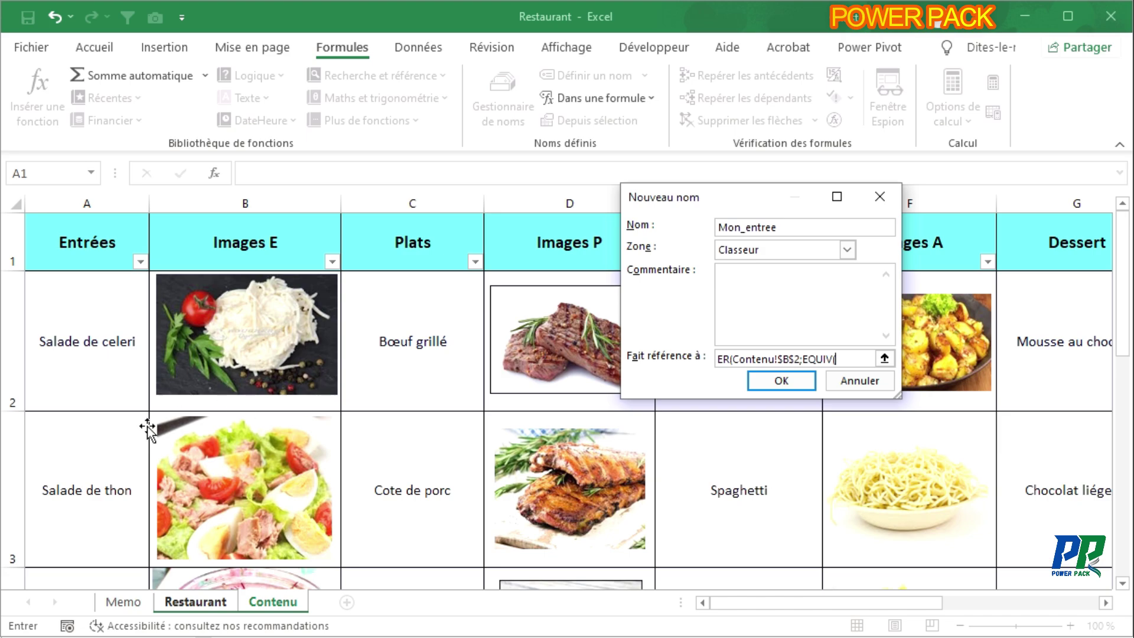
{"action": "type", "text": "("}
{"action": "left_click", "coordinate": [196, 603]}
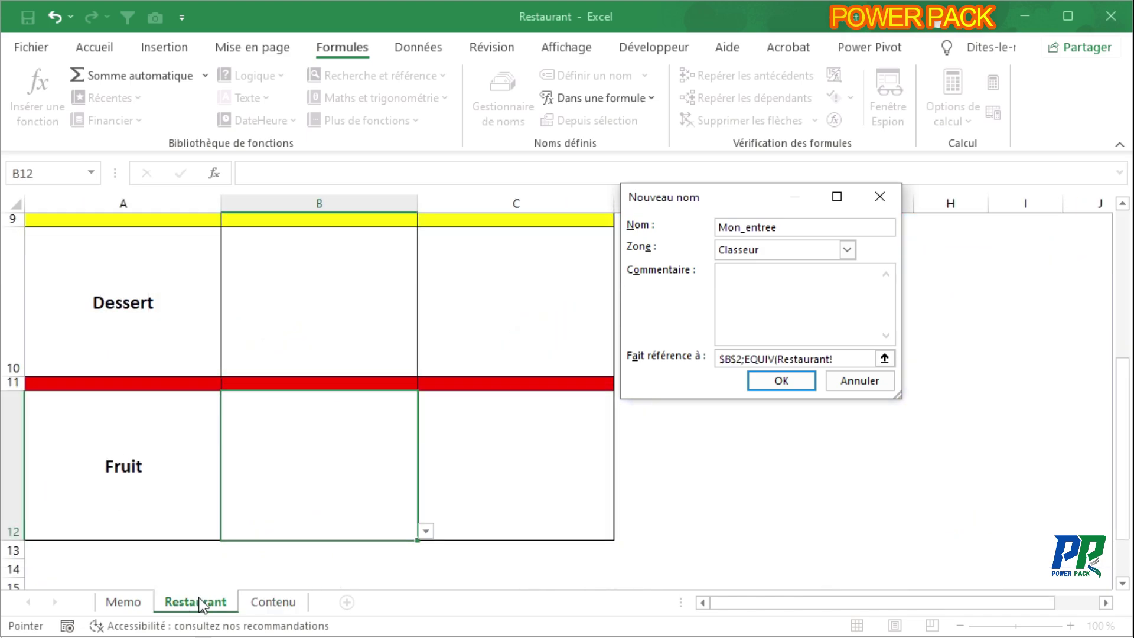
{"action": "scroll", "coordinate": [242, 526], "scroll_direction": "up", "scroll_amount": 3}
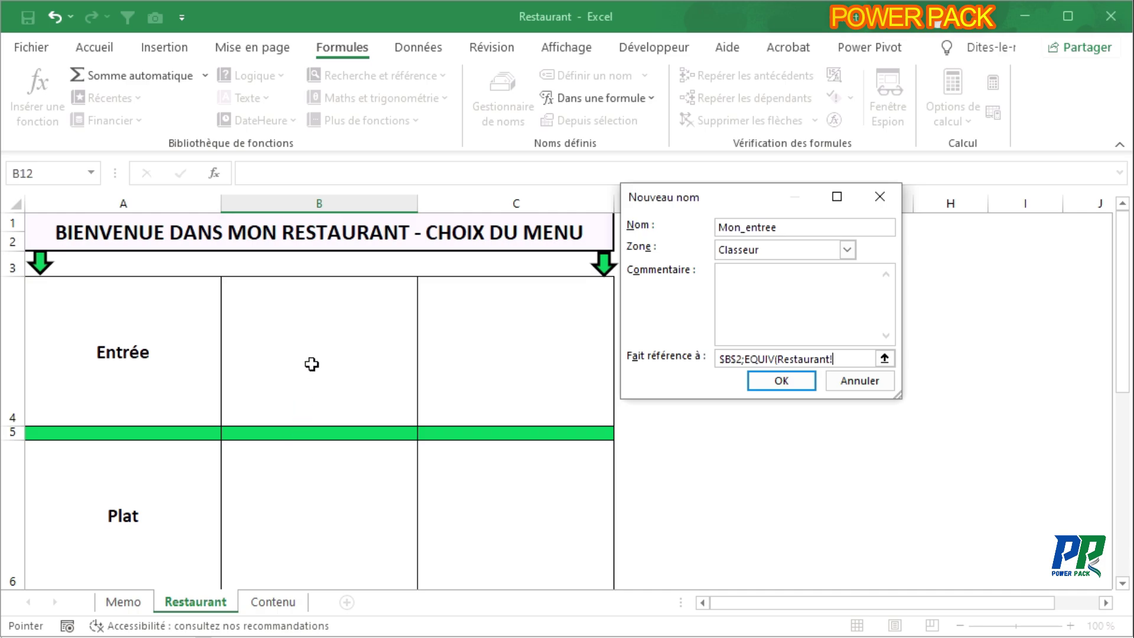
{"action": "left_click", "coordinate": [311, 364]}
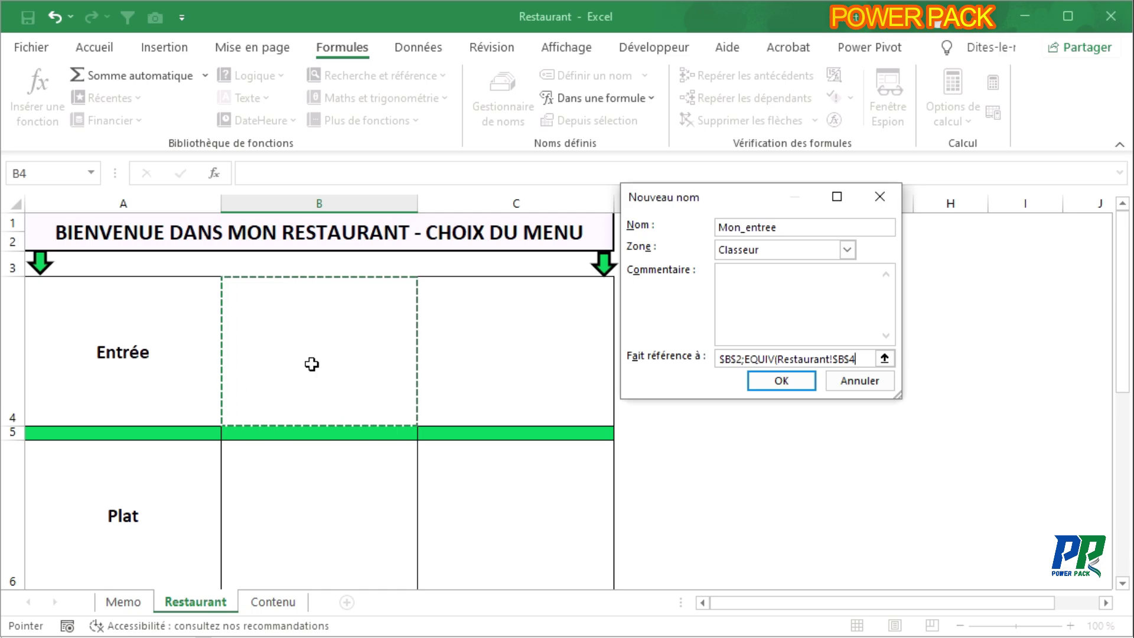
{"action": "type", "text": ";"}
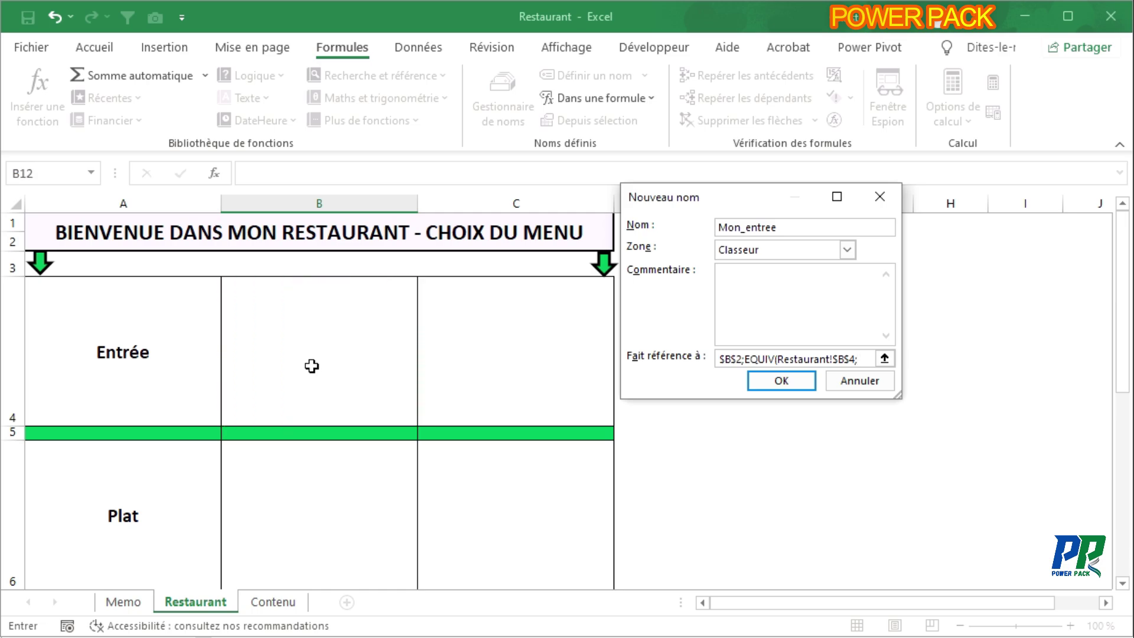
Step: Complete the Mon_entree formula with the Entrées range Contenu!$A$2:$A$7 followed by ;0)-1;) and save the name
{"action": "left_click", "coordinate": [272, 604]}
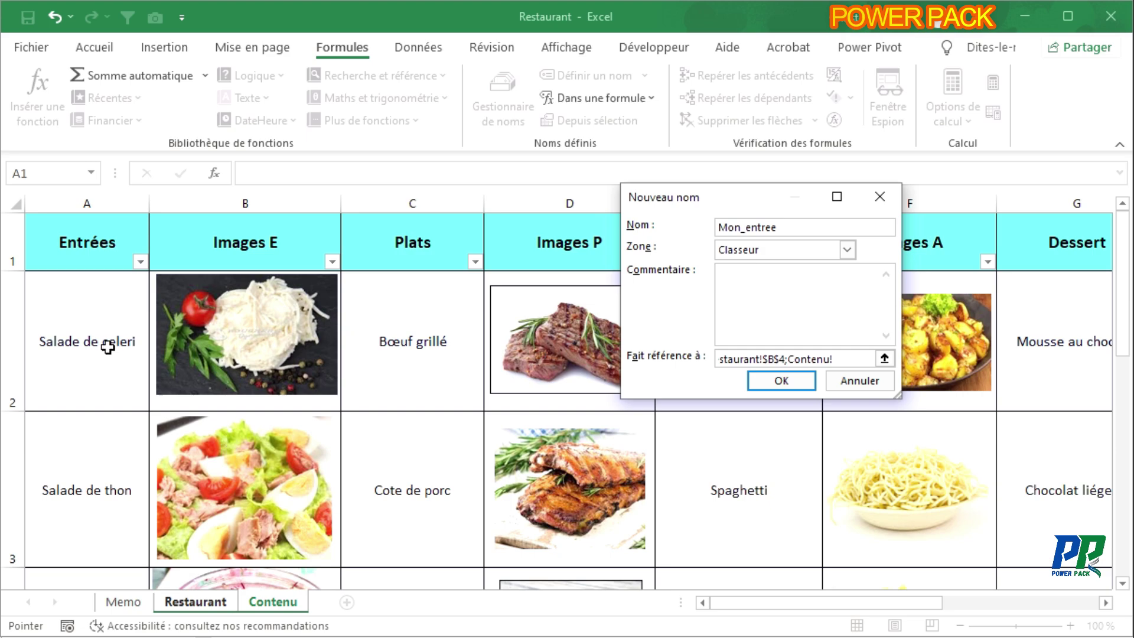
{"action": "left_click_drag", "start_coordinate": [104, 342], "coordinate": [96, 468]}
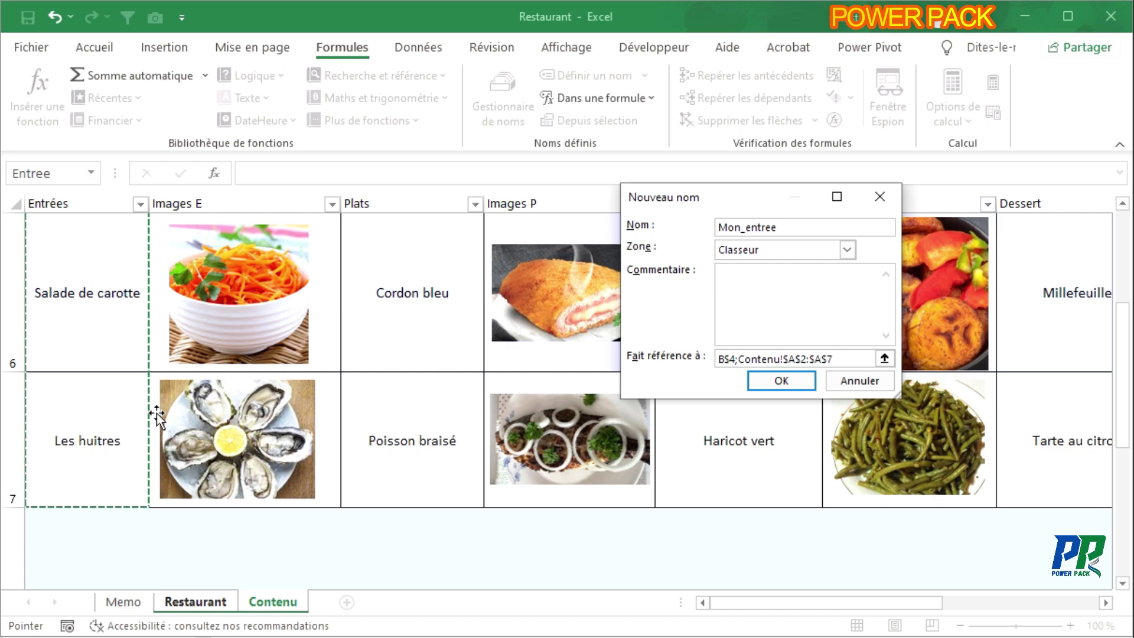
{"action": "type", "text": ";"}
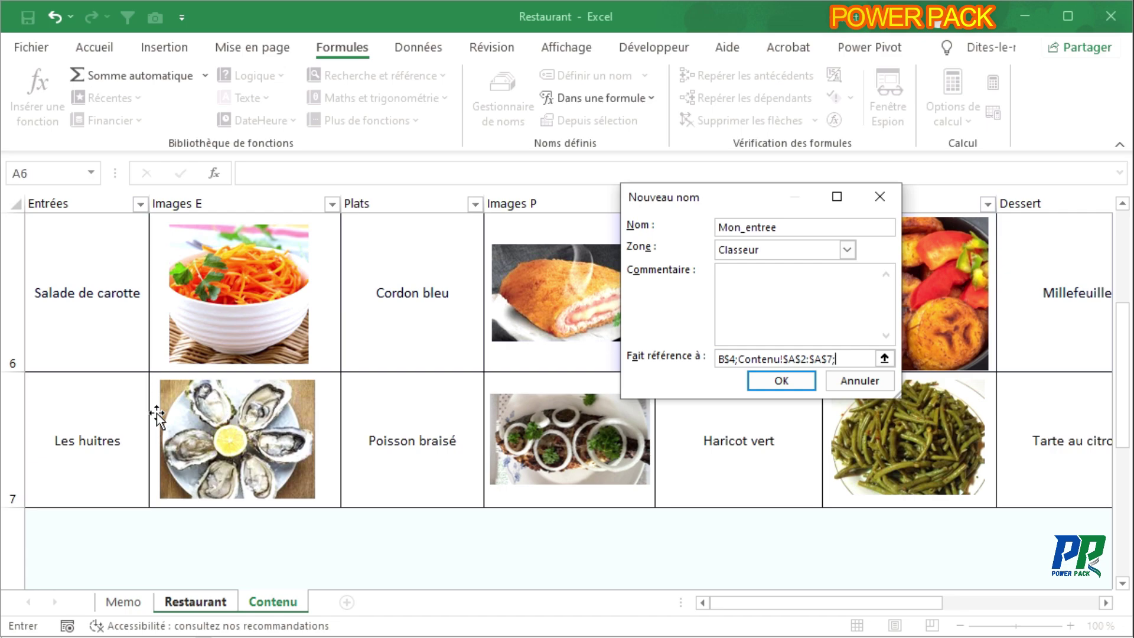
{"action": "type", "text": "0)-1;)"}
{"action": "left_click", "coordinate": [775, 391]}
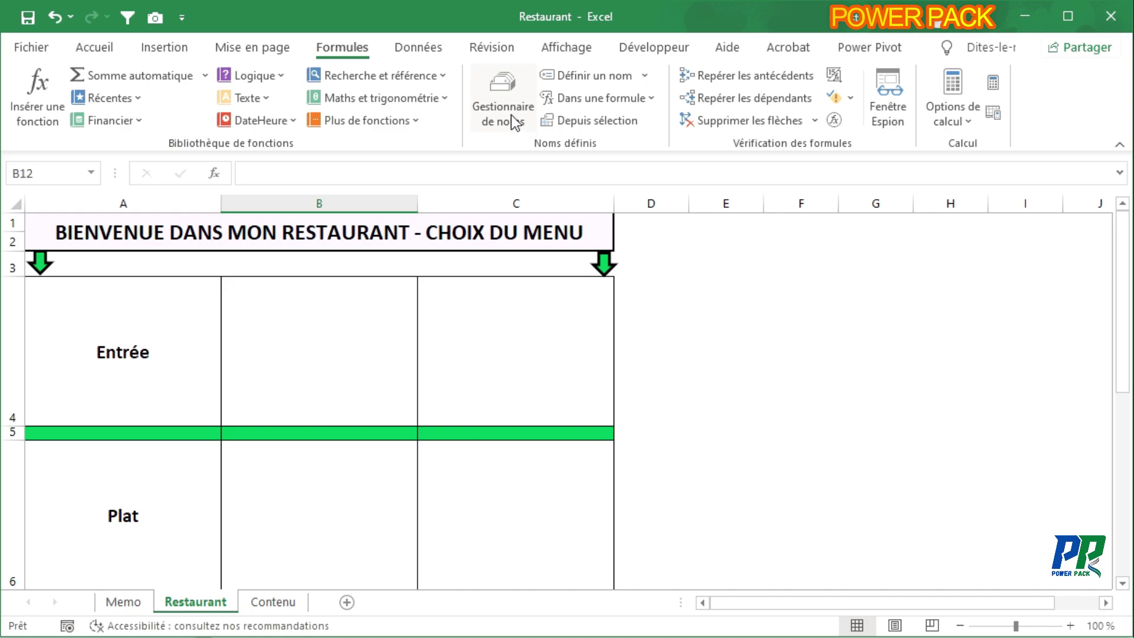
Step: Review the full formula of Mon_entree in the Name Manager and close it
{"action": "left_click", "coordinate": [501, 86]}
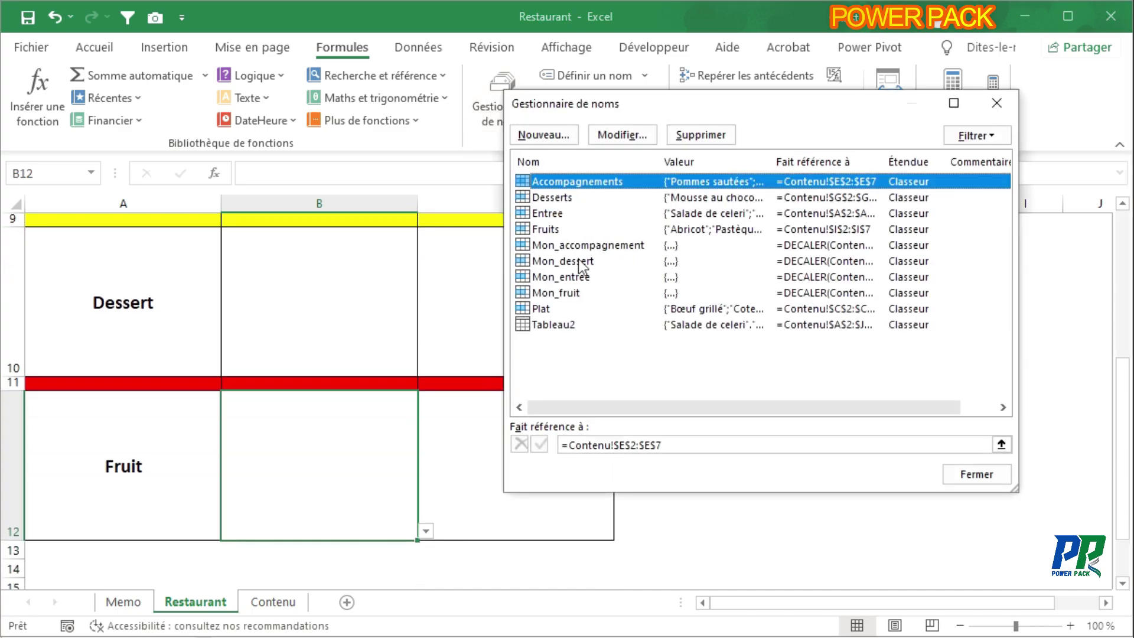
{"action": "left_click", "coordinate": [567, 278]}
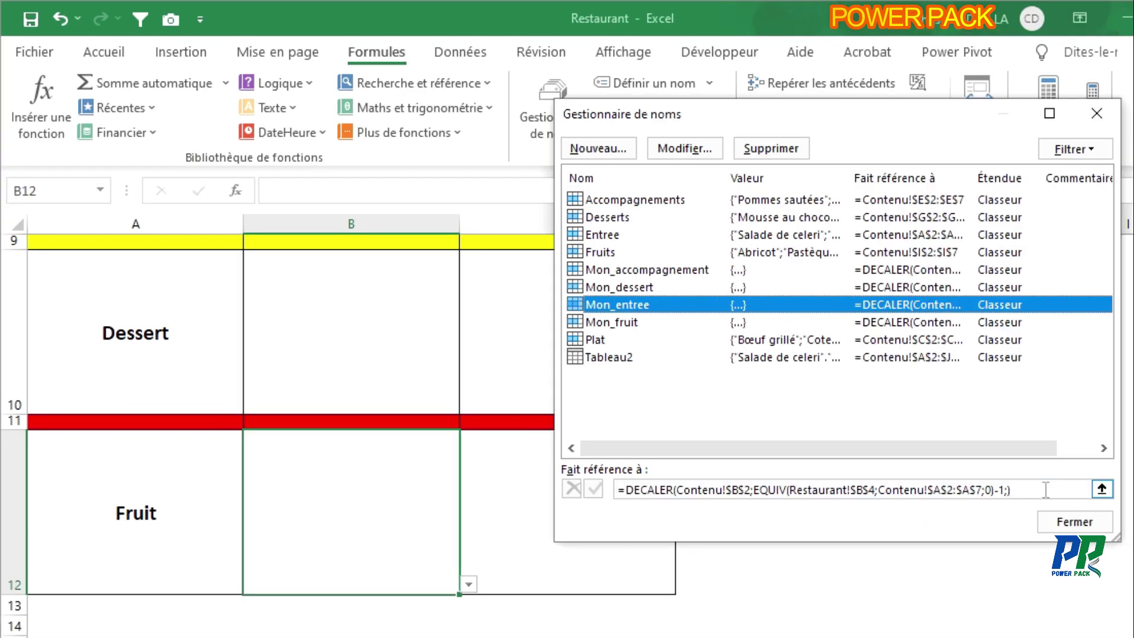
{"action": "left_click_drag", "start_coordinate": [919, 445], "coordinate": [559, 450]}
{"action": "left_click", "coordinate": [616, 490]}
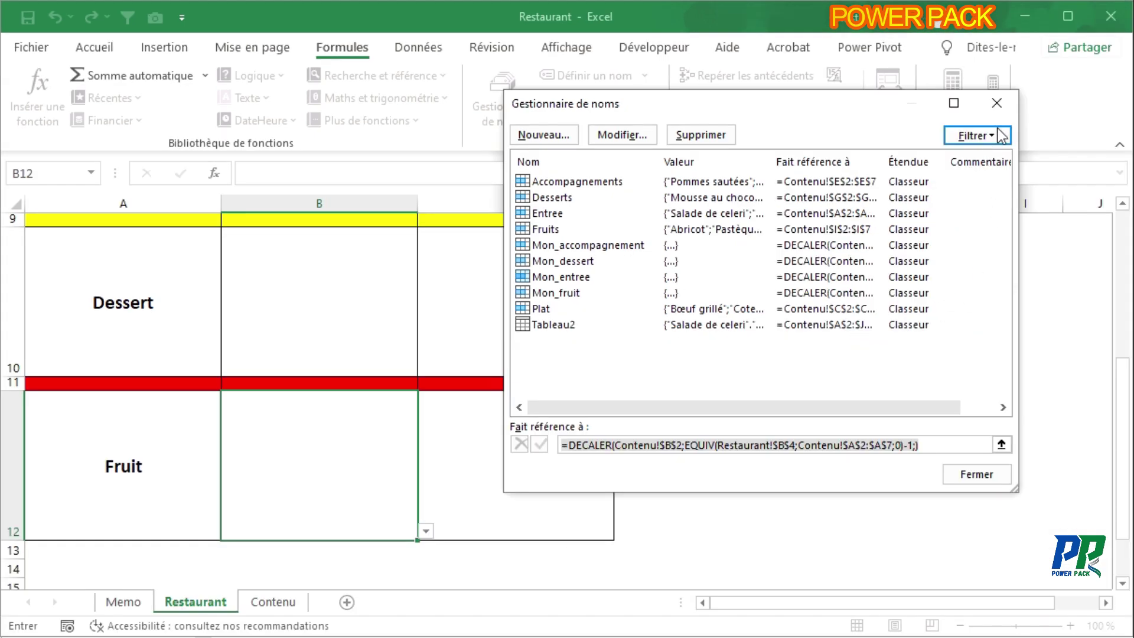
{"action": "left_click", "coordinate": [1097, 113]}
Step: Define a new name Mon_plat starting with =DECALER( and pick Contenu!$D$2, the first Images P cell, as its starting cell
{"action": "scroll", "coordinate": [370, 360], "scroll_direction": "up", "scroll_amount": 3}
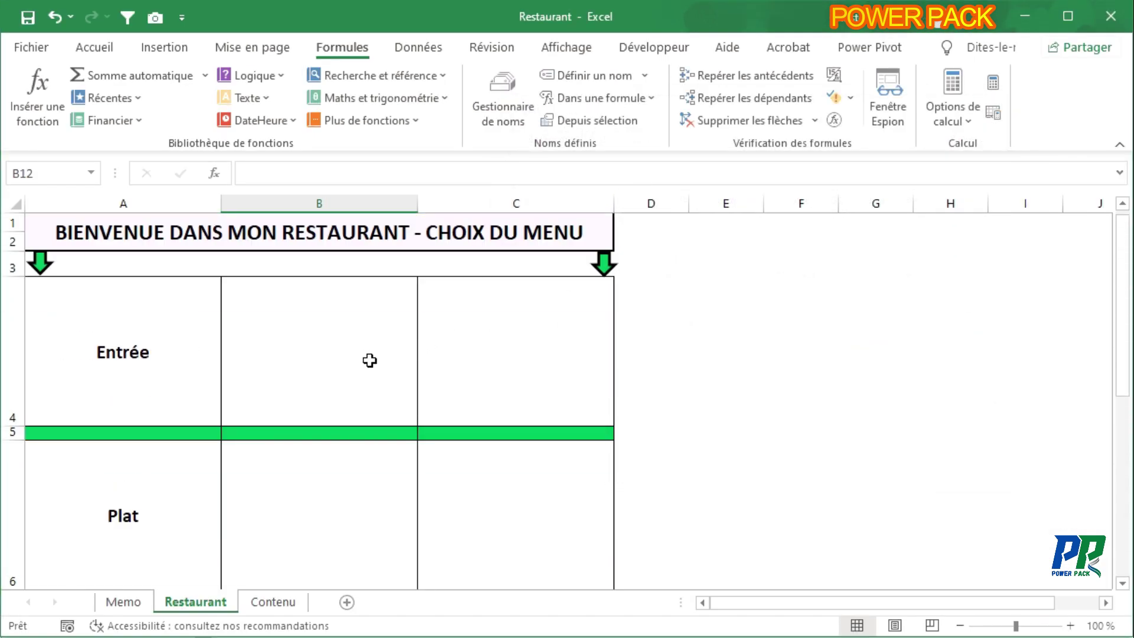
{"action": "scroll", "coordinate": [313, 408], "scroll_direction": "down", "scroll_amount": 2}
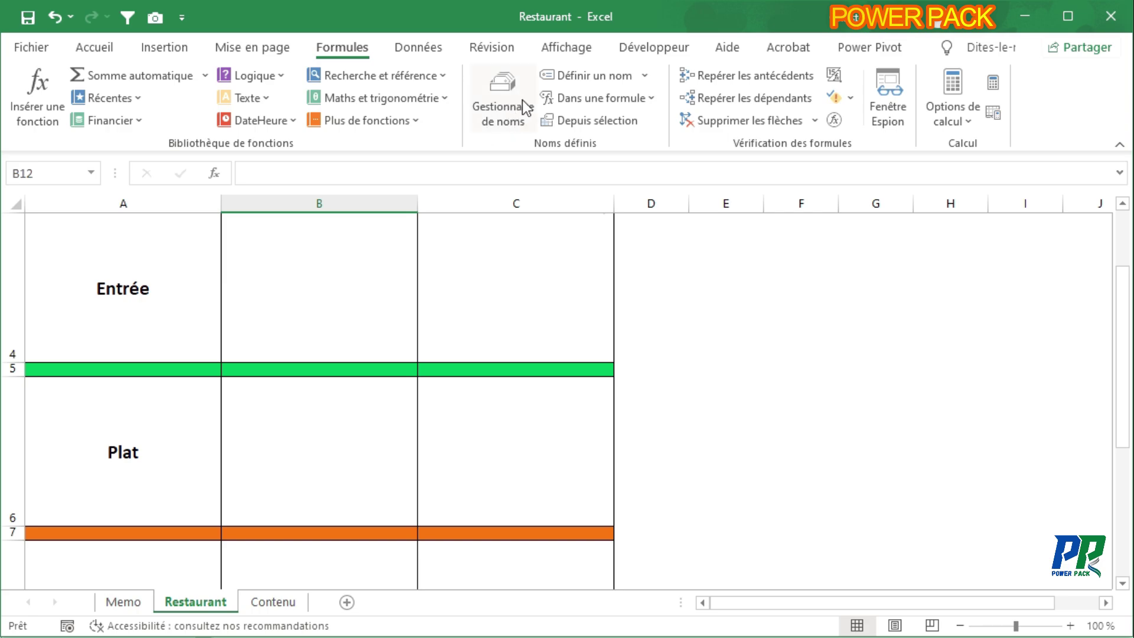
{"action": "left_click", "coordinate": [601, 78]}
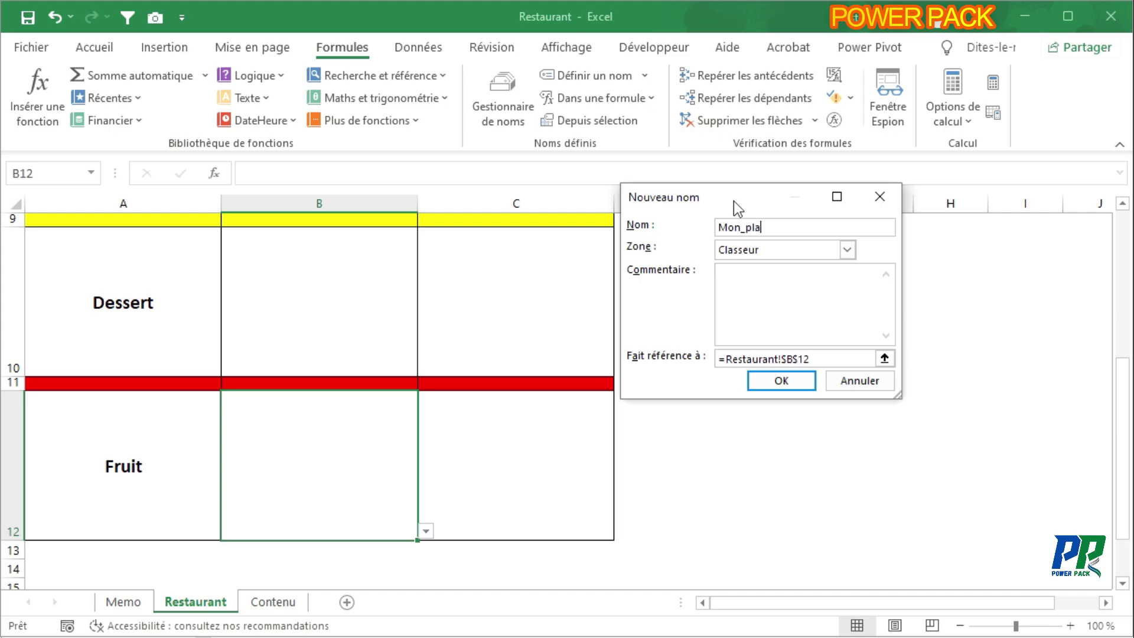
{"action": "left_click_drag", "start_coordinate": [824, 358], "coordinate": [676, 358]}
{"action": "type", "text": "=DECALER"}
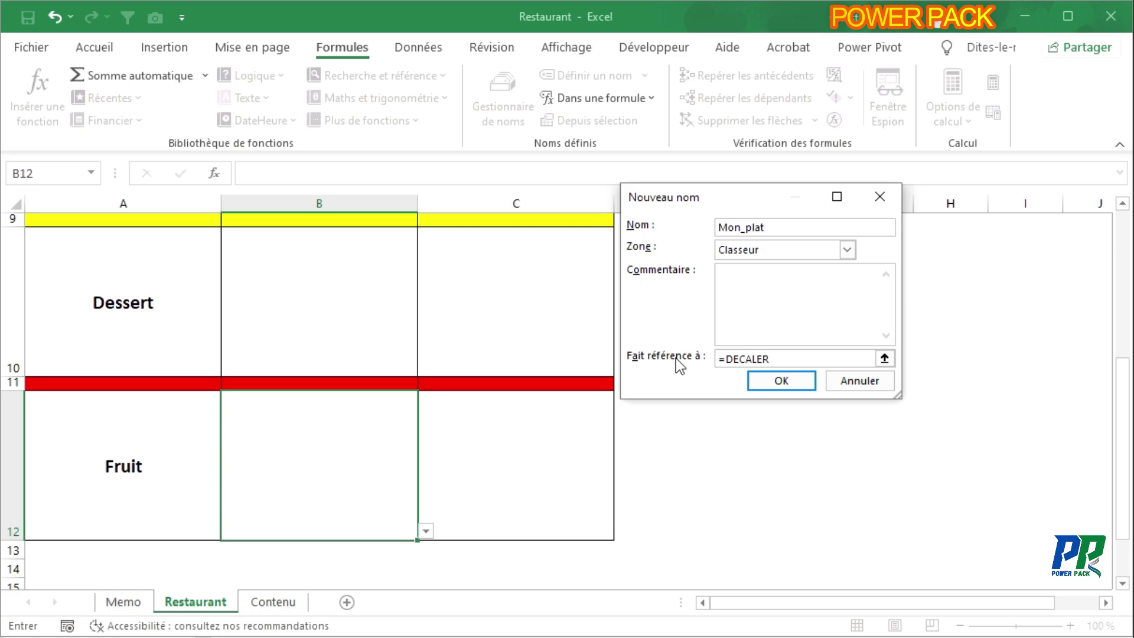
{"action": "type", "text": "("}
{"action": "left_click", "coordinate": [290, 598]}
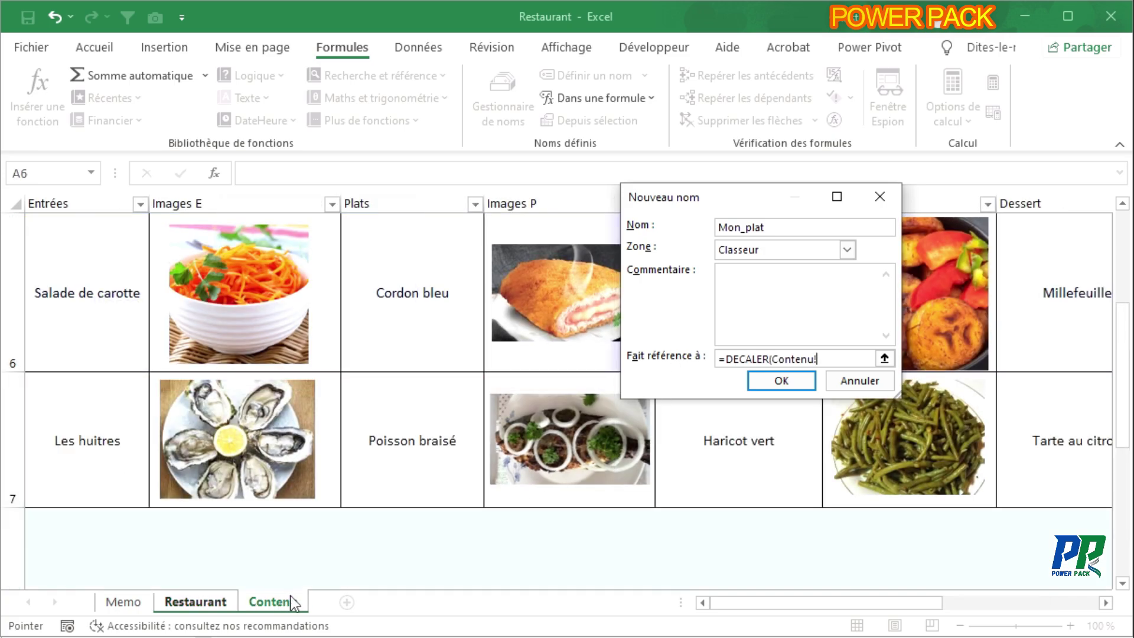
{"action": "scroll", "coordinate": [418, 487], "scroll_direction": "up", "scroll_amount": 3}
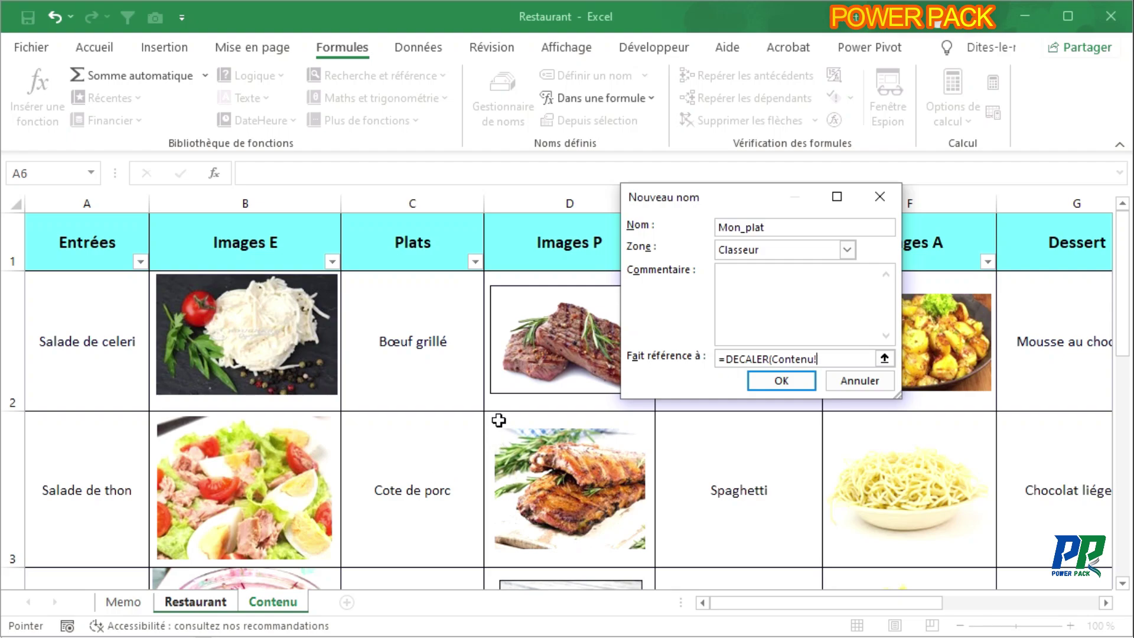
{"action": "left_click", "coordinate": [503, 407]}
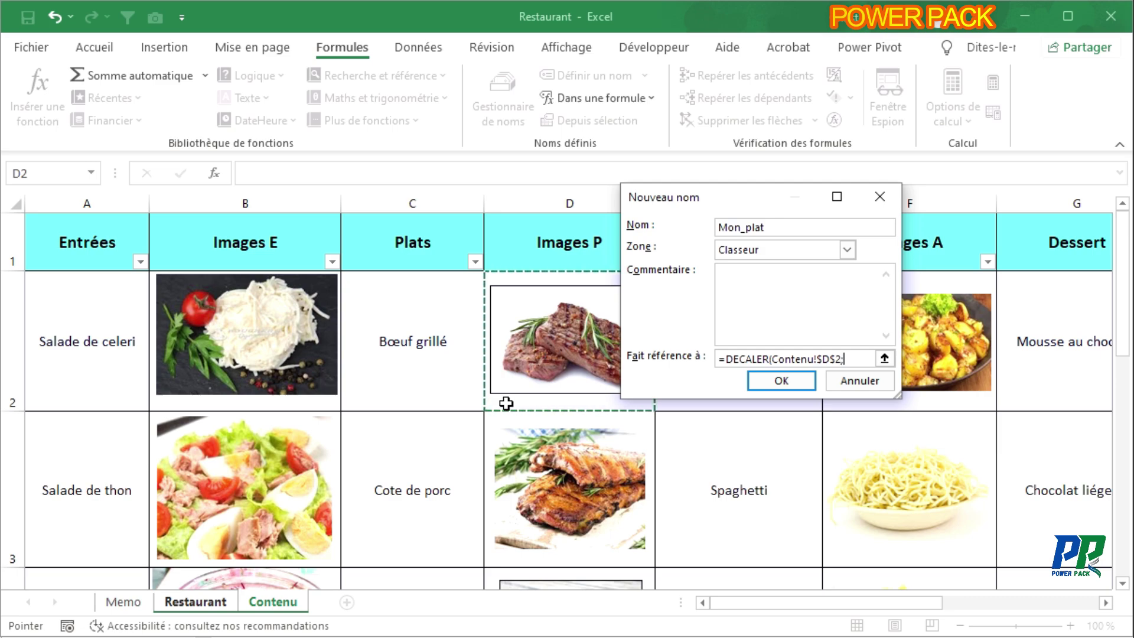
Step: Continue the Mon_plat formula with ;EQUIV( and the Plat choice cell Restaurant!$B$6 as the lookup value
{"action": "type", "text": ";"}
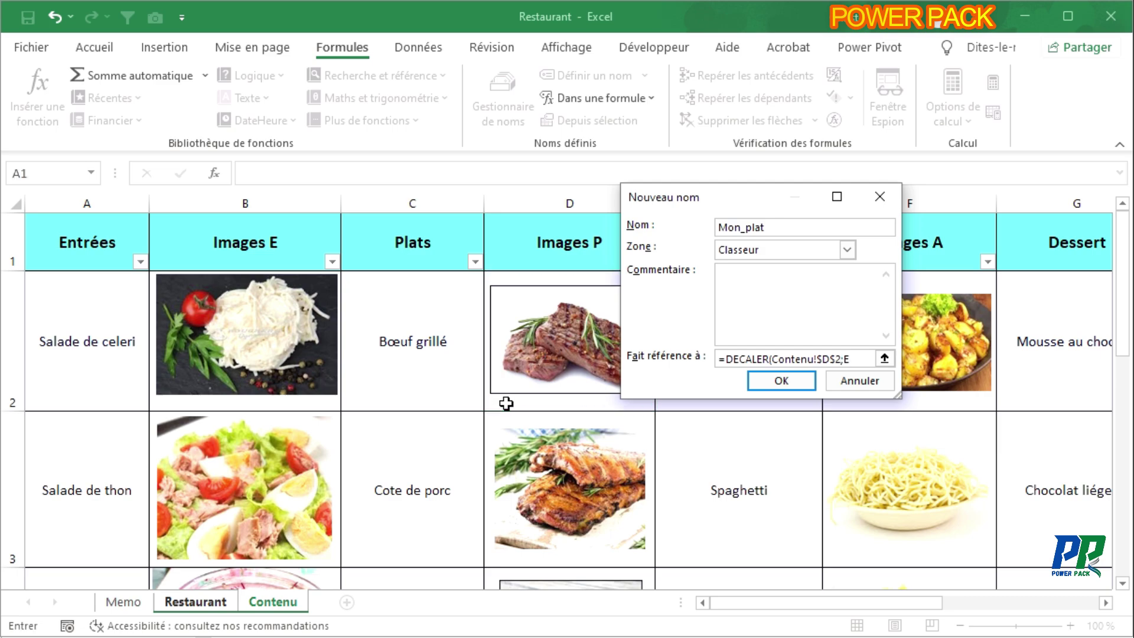
{"action": "type", "text": "EQUIV"}
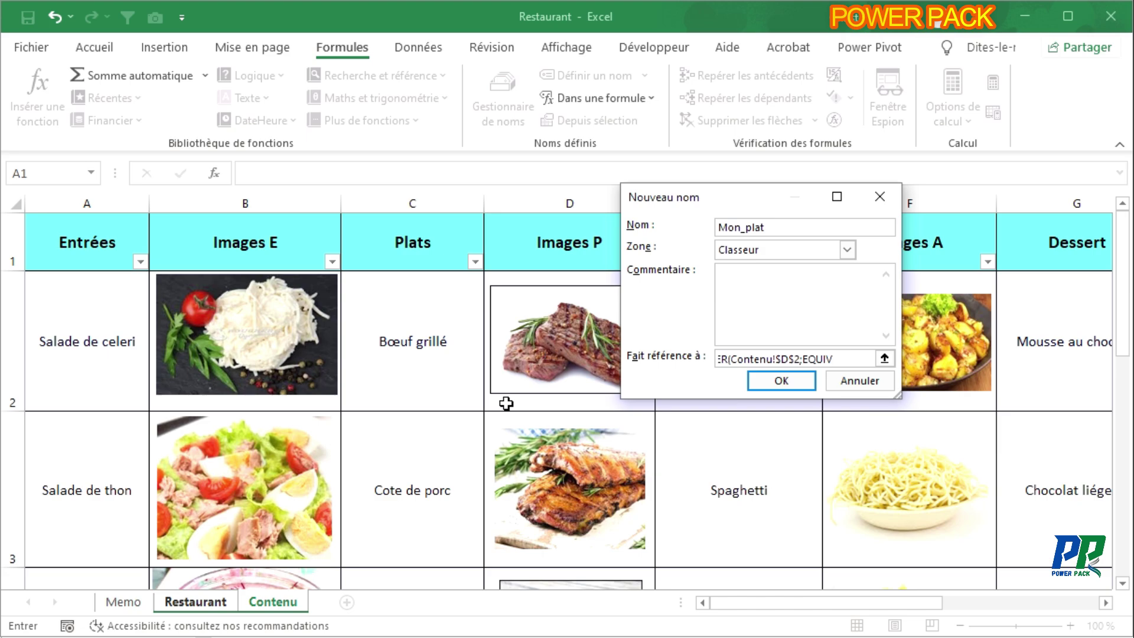
{"action": "type", "text": "("}
{"action": "left_click", "coordinate": [195, 601]}
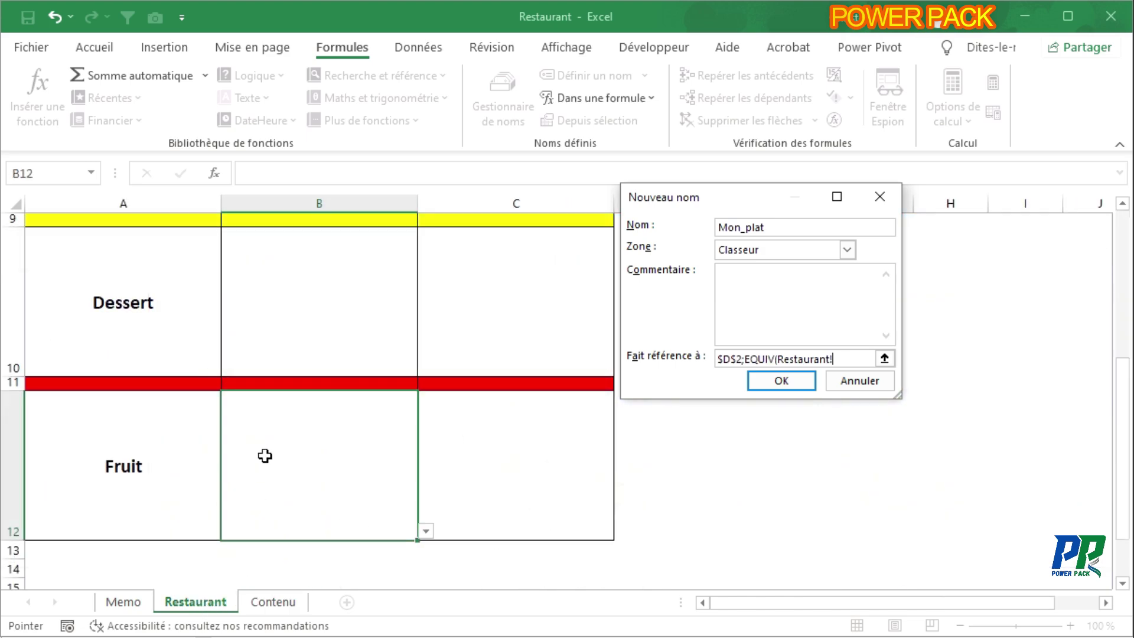
{"action": "scroll", "coordinate": [280, 438], "scroll_direction": "up", "scroll_amount": 1}
{"action": "scroll", "coordinate": [280, 439], "scroll_direction": "up", "scroll_amount": 1}
{"action": "left_click", "coordinate": [292, 466]}
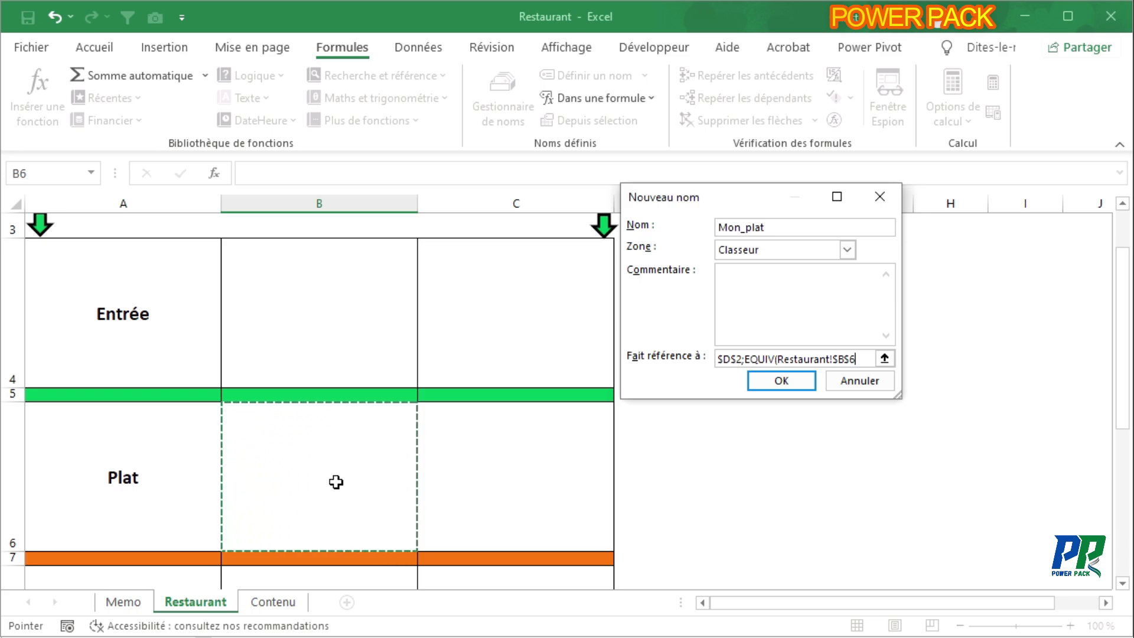
Step: Complete the Mon_plat formula with ; and the Plats range Contenu!$C$2:$C$7 followed by ;0)-1;) and save the name
{"action": "type", "text": ";"}
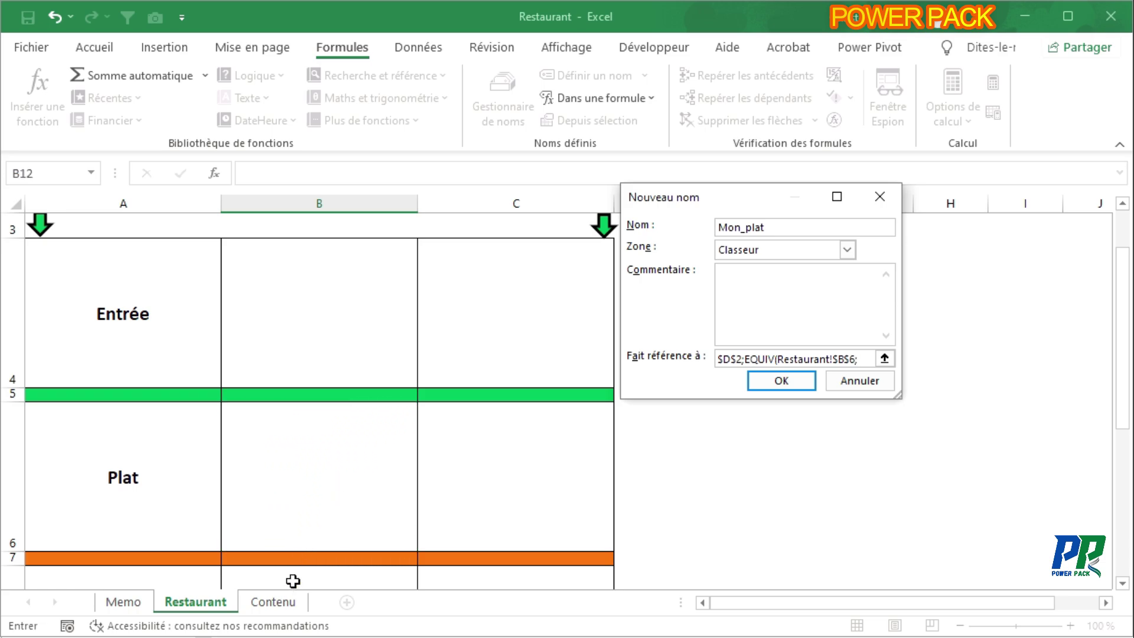
{"action": "left_click", "coordinate": [282, 603]}
{"action": "left_click_drag", "start_coordinate": [383, 371], "coordinate": [392, 458]}
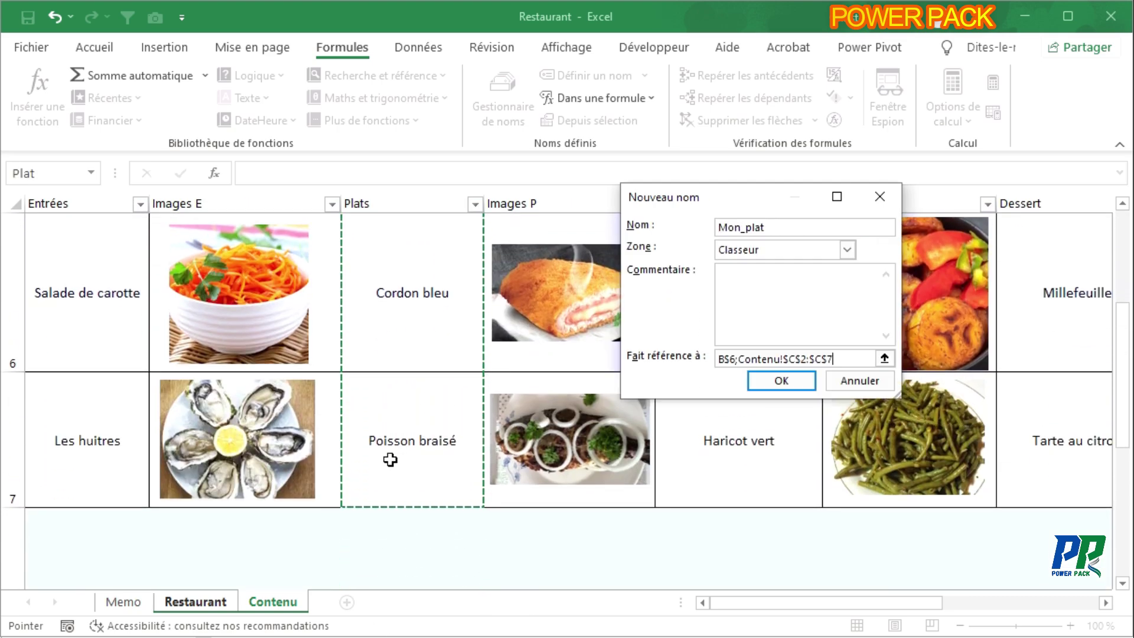
{"action": "type", "text": ";0)-1;)"}
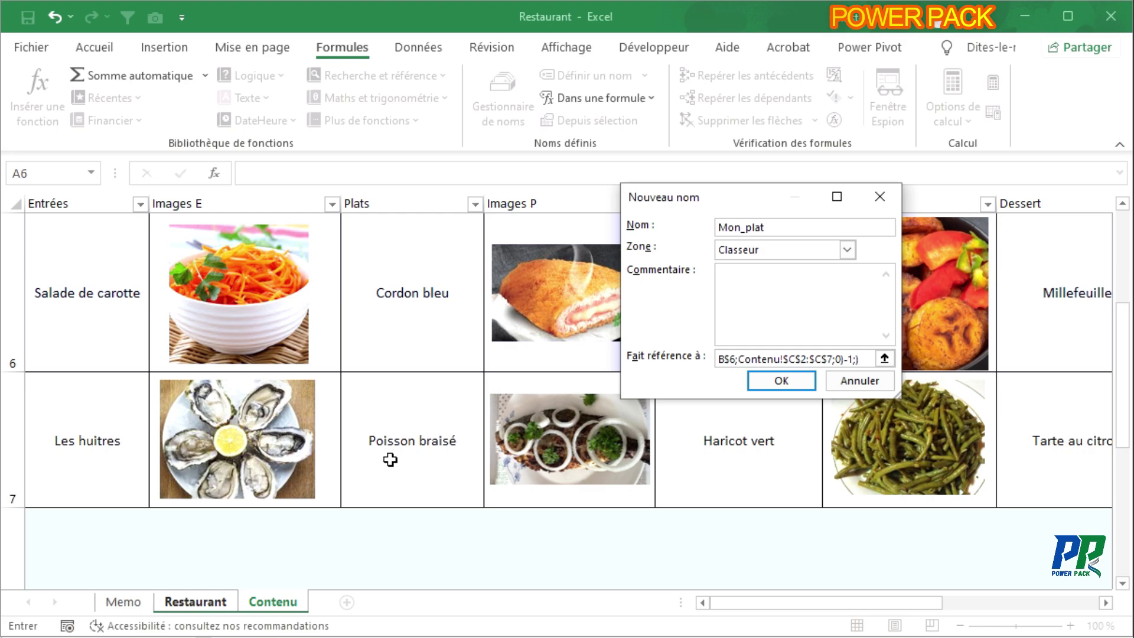
{"action": "left_click", "coordinate": [766, 383]}
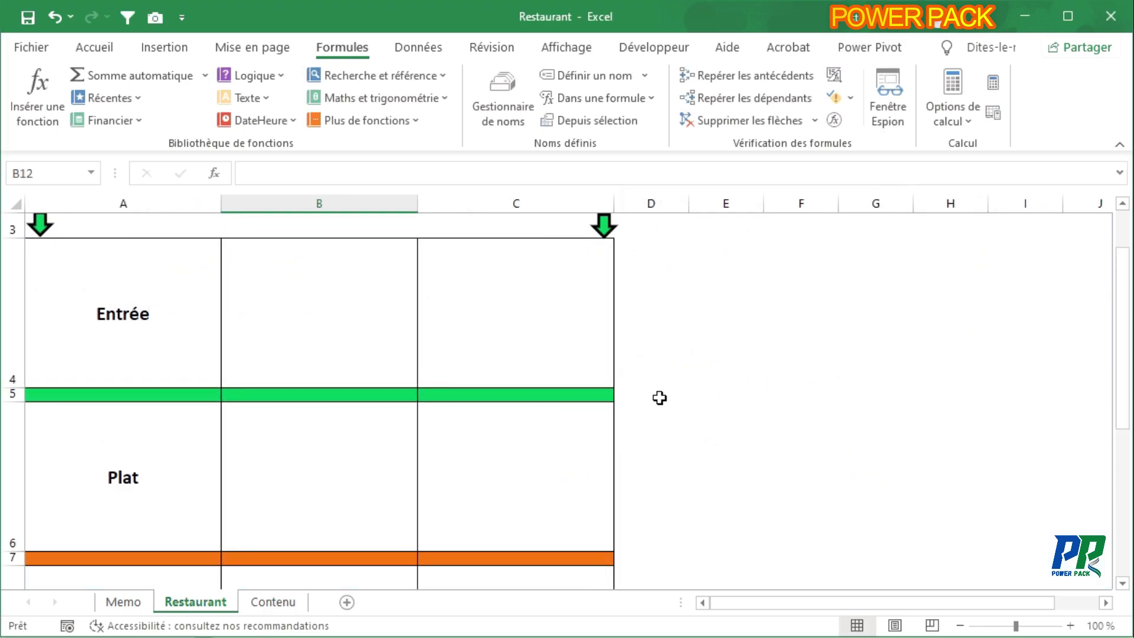
Step: Review the Mon_accompagnement, Mon_dessert, Mon_entree and Mon_fruit formulas in the Name Manager and return to the start of the Restaurant sheet
{"action": "scroll", "coordinate": [425, 426], "scroll_direction": "down", "scroll_amount": 2}
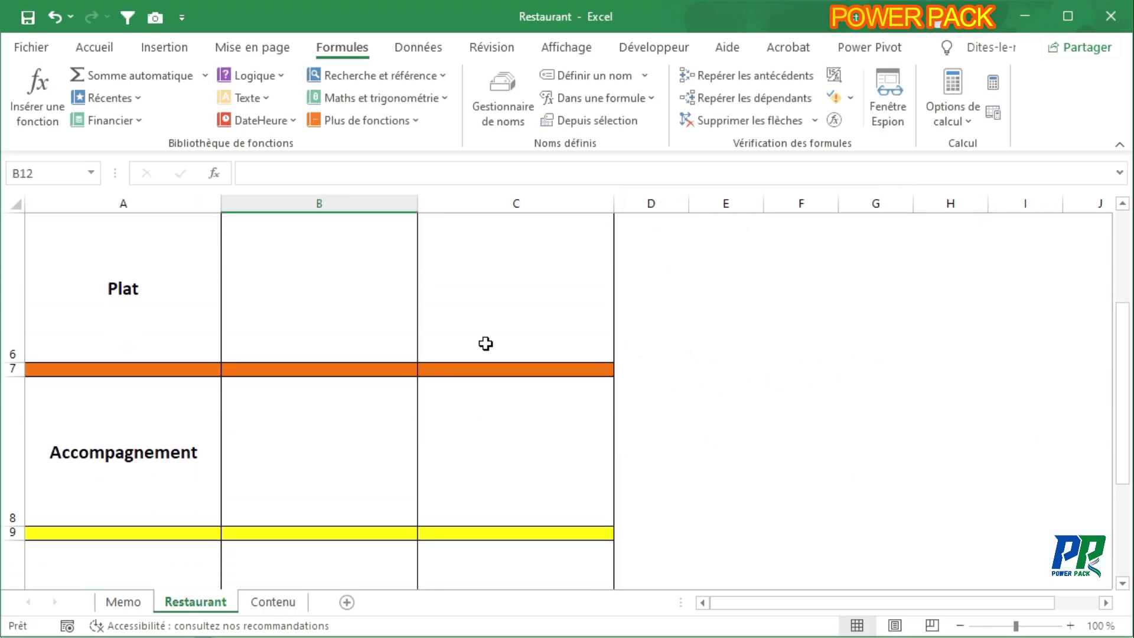
{"action": "left_click", "coordinate": [512, 95]}
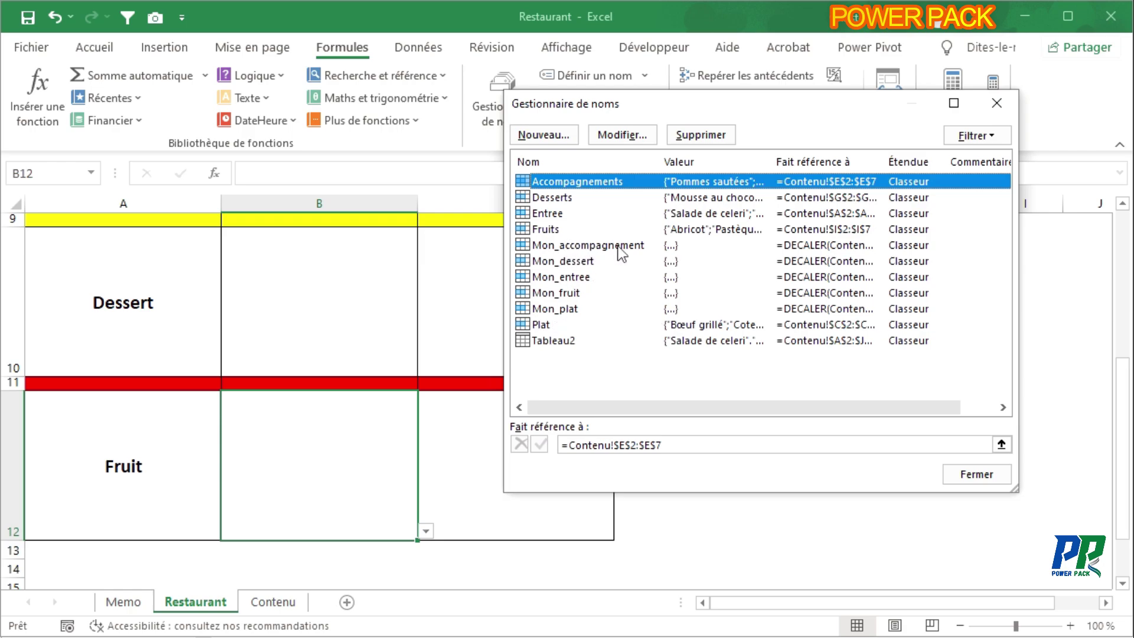
{"action": "left_click", "coordinate": [570, 248]}
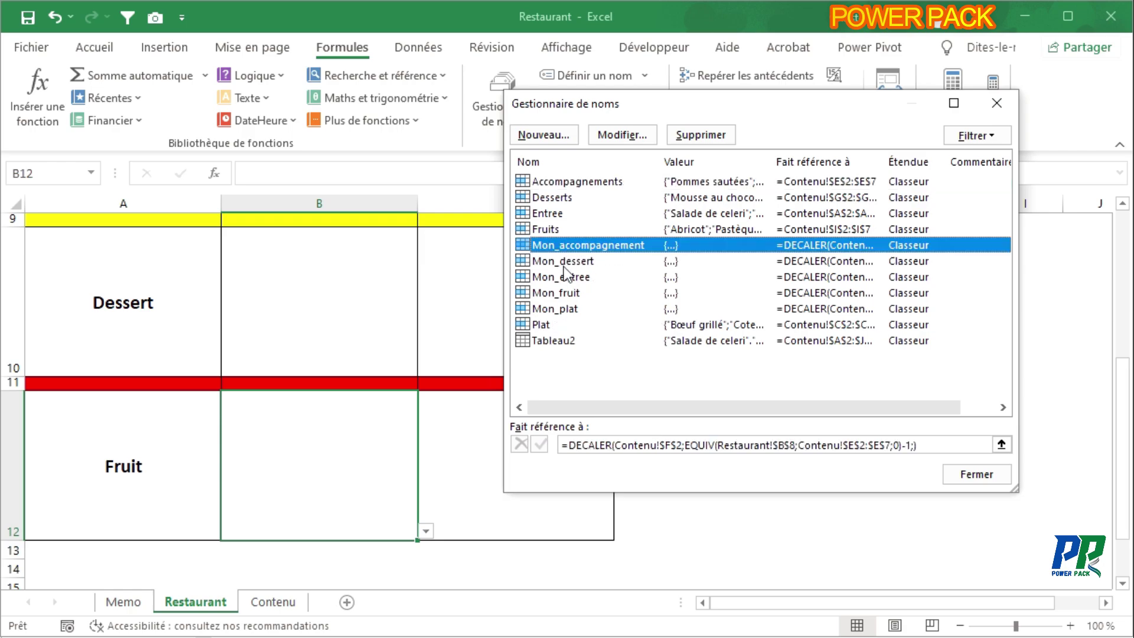
{"action": "left_click", "coordinate": [564, 266]}
{"action": "left_click", "coordinate": [575, 279]}
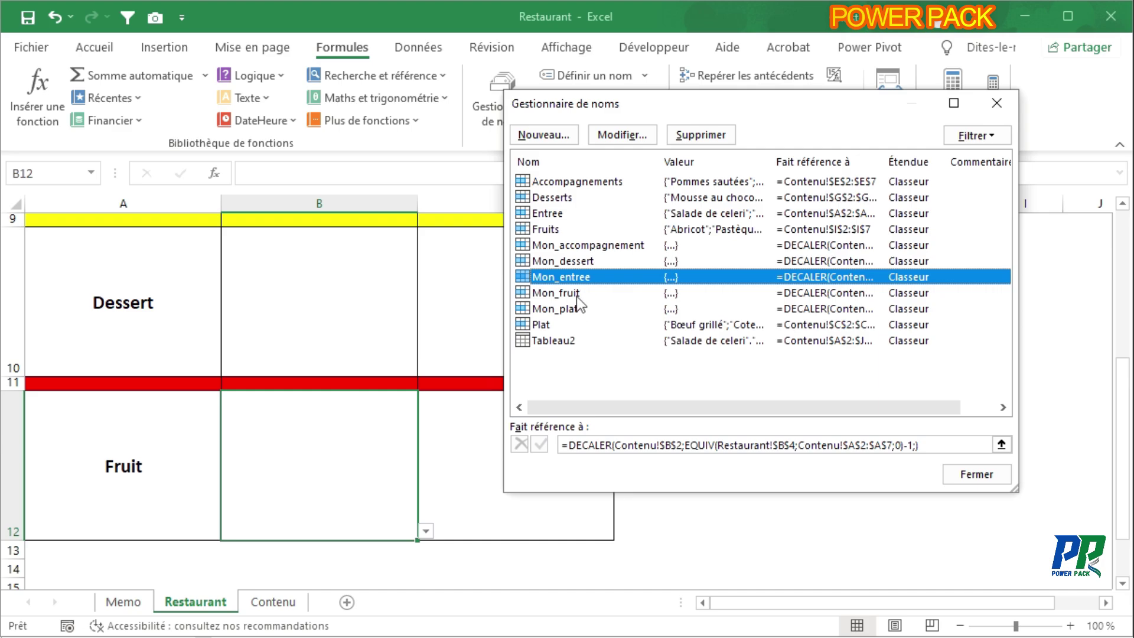
{"action": "left_click", "coordinate": [577, 294]}
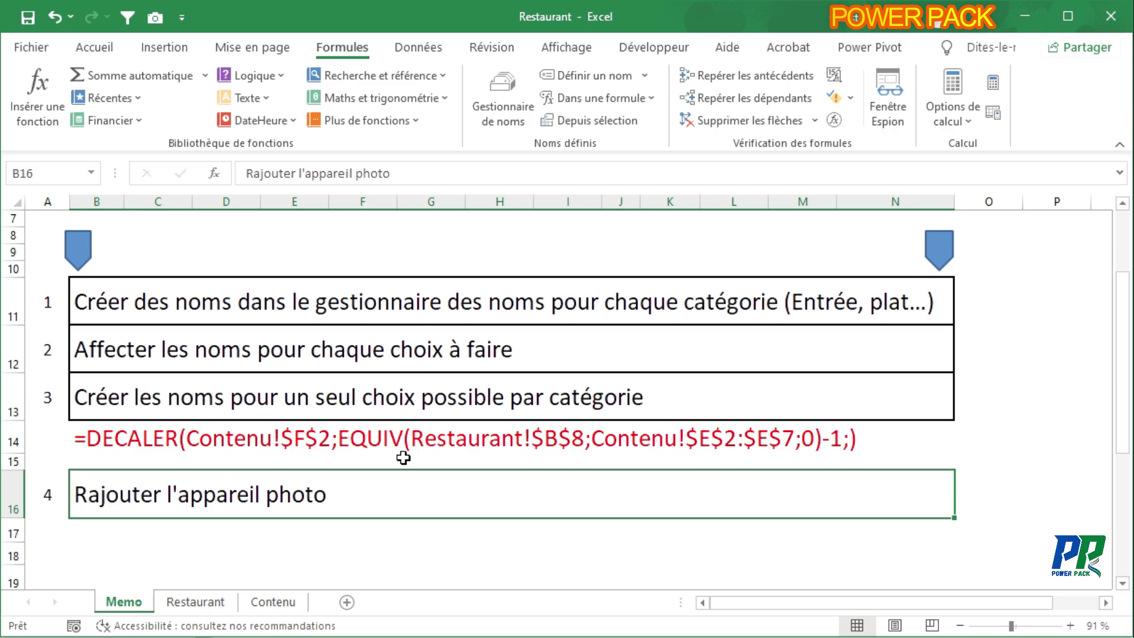
{"action": "left_click", "coordinate": [193, 601]}
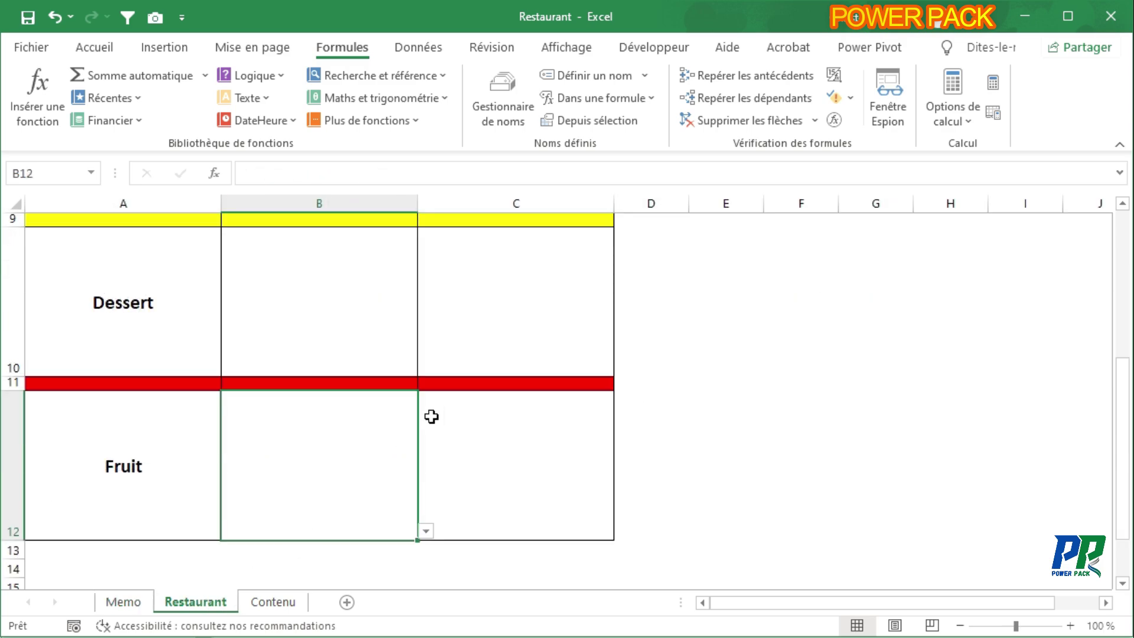
{"action": "scroll", "coordinate": [431, 416], "scroll_direction": "up", "scroll_amount": 3}
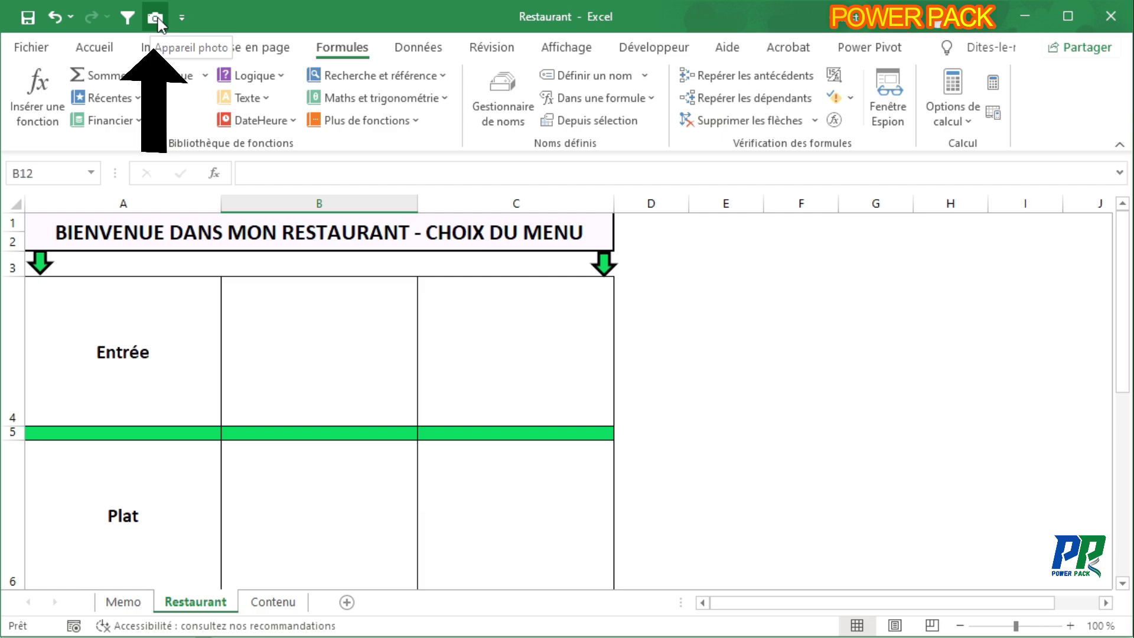
Step: Open the Quick Access Toolbar customization options and list all available commands (Toutes les commandes)
{"action": "left_click", "coordinate": [181, 17]}
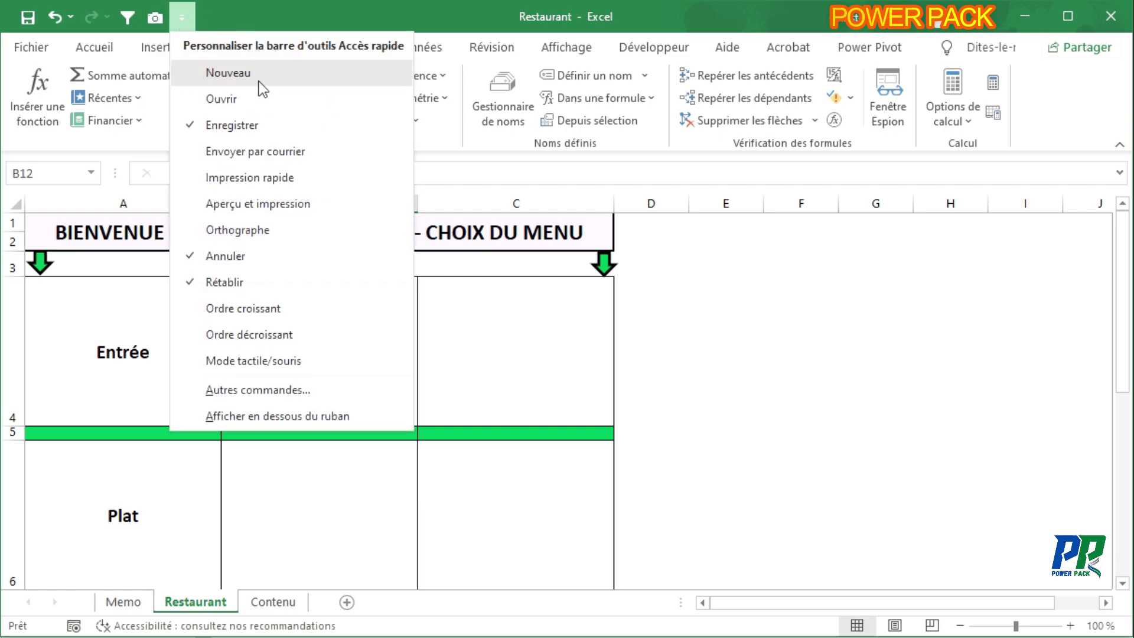
{"action": "left_click", "coordinate": [328, 388]}
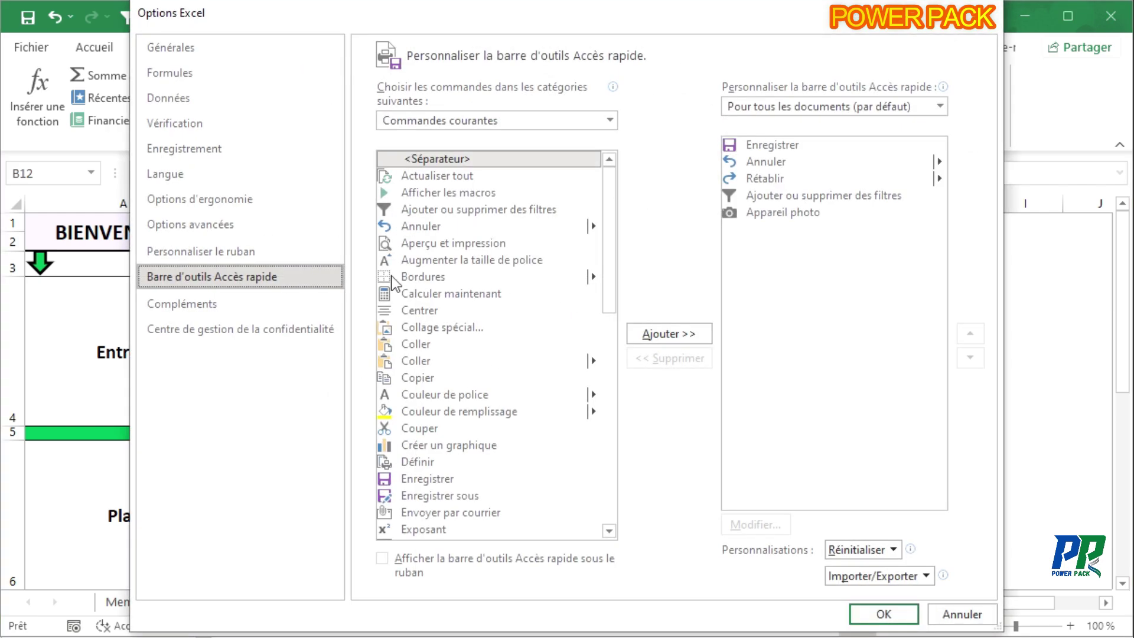
{"action": "left_click", "coordinate": [609, 120]}
{"action": "left_click", "coordinate": [551, 182]}
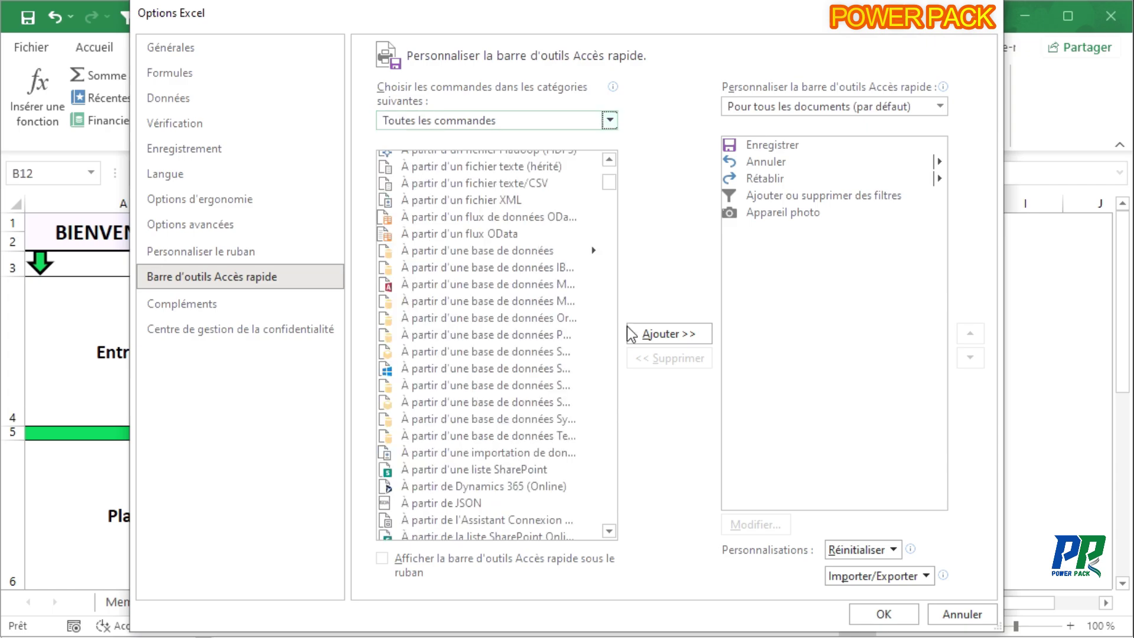
Step: Try to add the Appareil photo command to the Quick Access Toolbar and leave the options
{"action": "scroll", "coordinate": [573, 261], "scroll_direction": "down", "scroll_amount": 4}
{"action": "scroll", "coordinate": [572, 262], "scroll_direction": "down", "scroll_amount": 20}
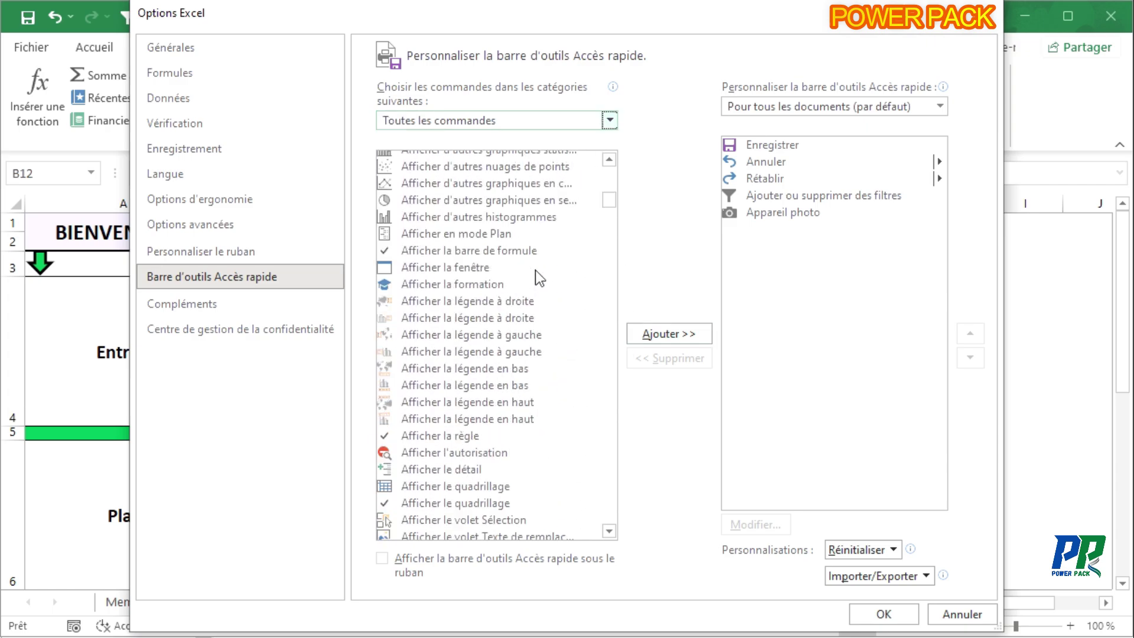
{"action": "scroll", "coordinate": [468, 318], "scroll_direction": "down", "scroll_amount": 20}
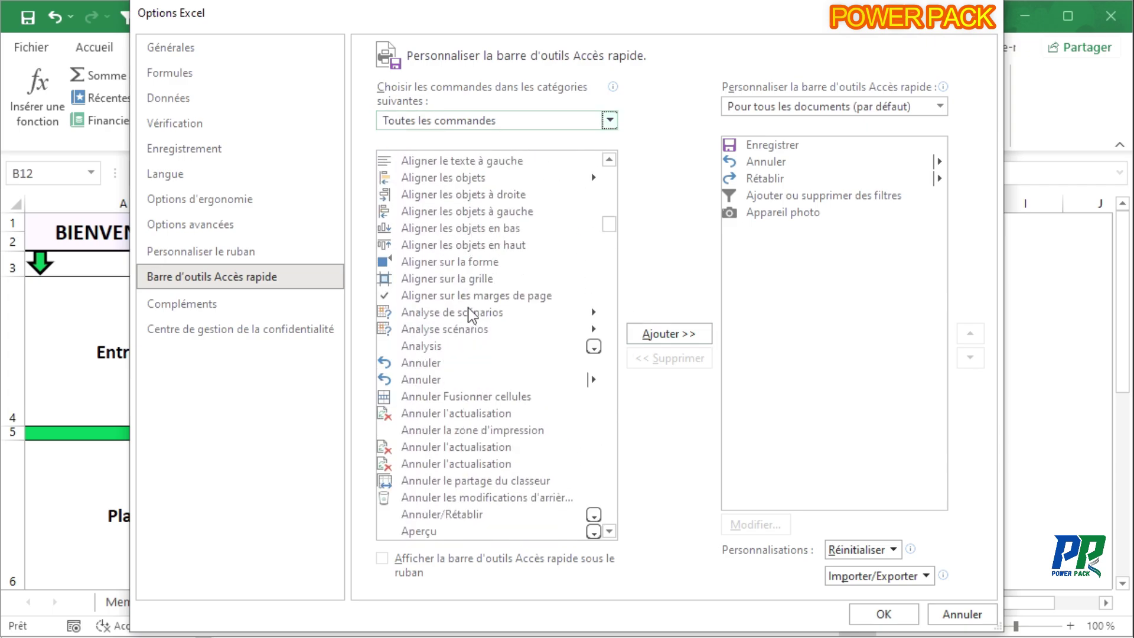
{"action": "left_click", "coordinate": [455, 275]}
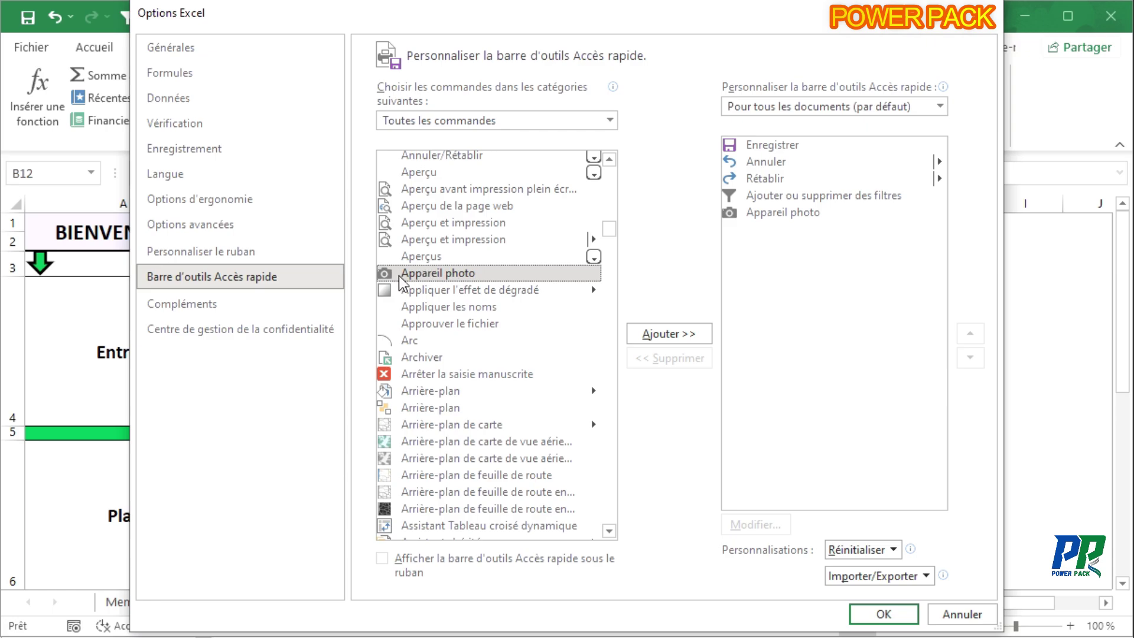
{"action": "left_click", "coordinate": [664, 335]}
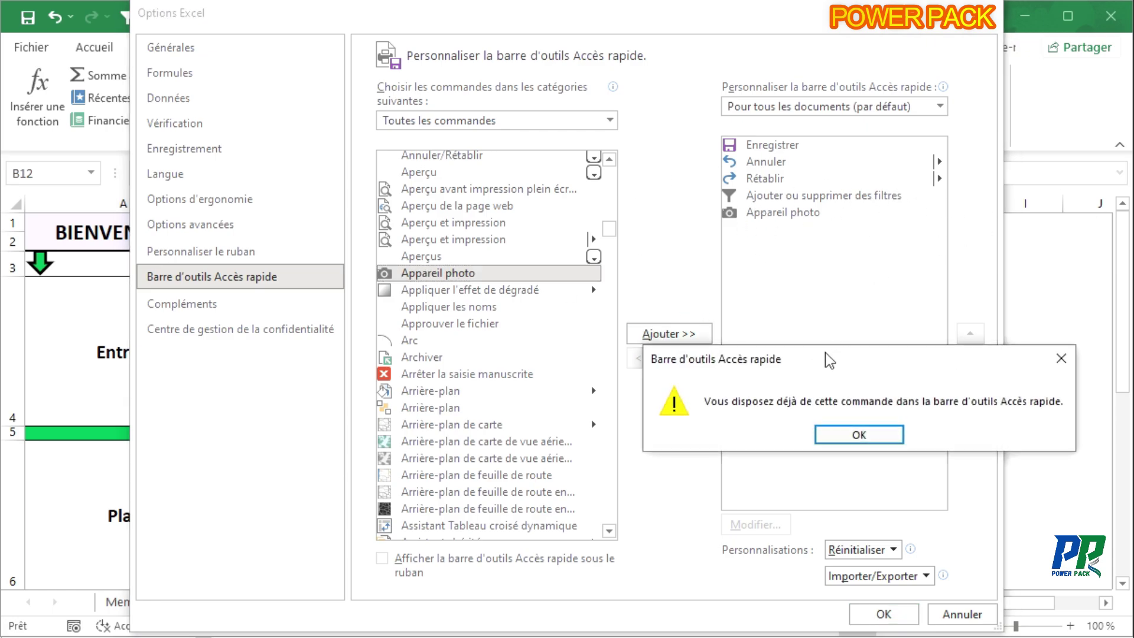
{"action": "left_click_drag", "start_coordinate": [826, 352], "coordinate": [725, 350]}
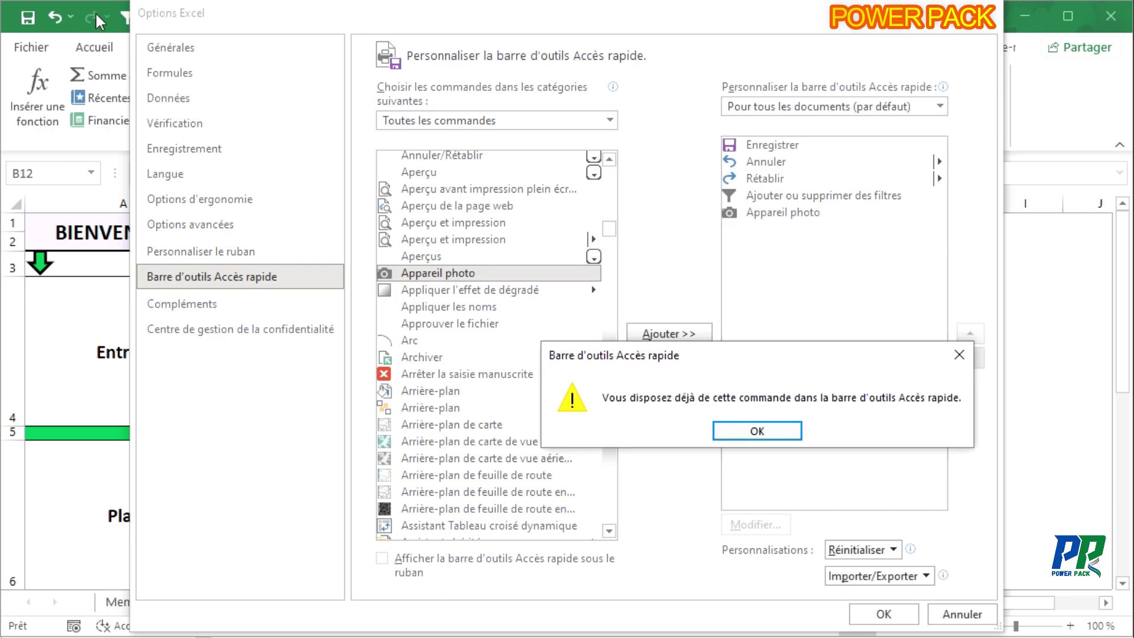
{"action": "left_click", "coordinate": [788, 426]}
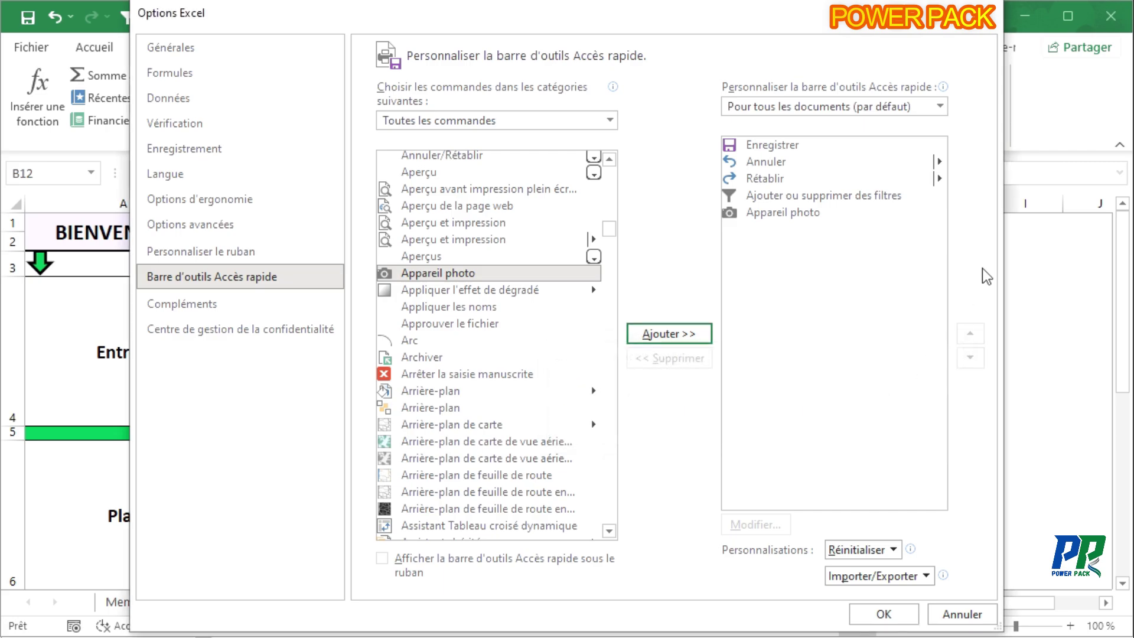
{"action": "key", "text": "Return"}
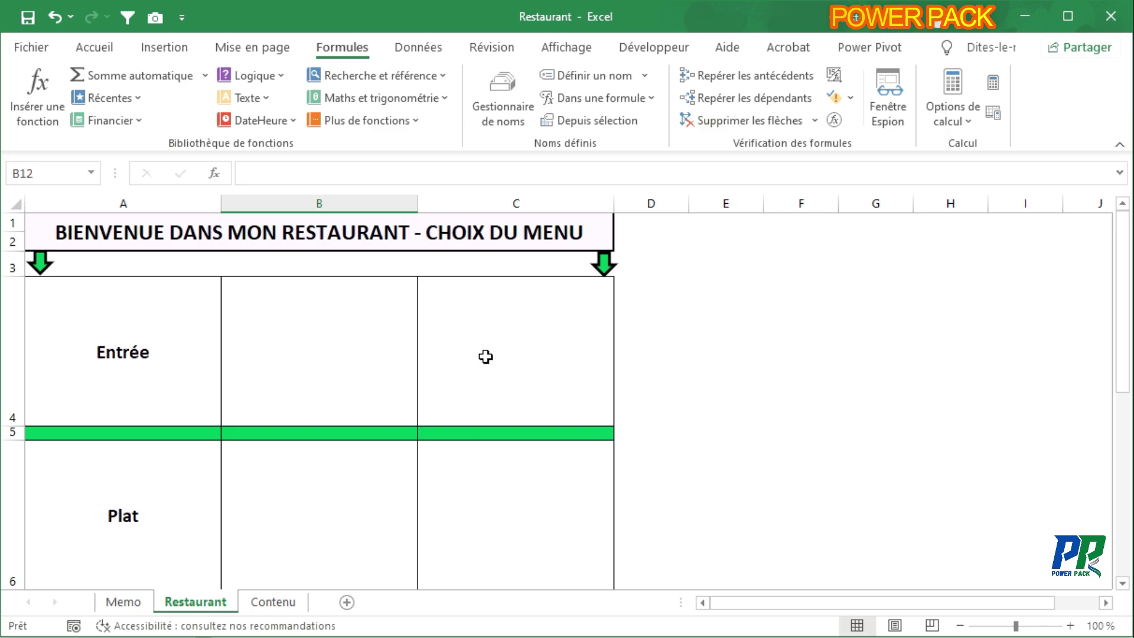
Step: Check the choices offered by the Entrée drop-down list in B4 without selecting one
{"action": "left_click", "coordinate": [527, 360]}
{"action": "left_click", "coordinate": [404, 373]}
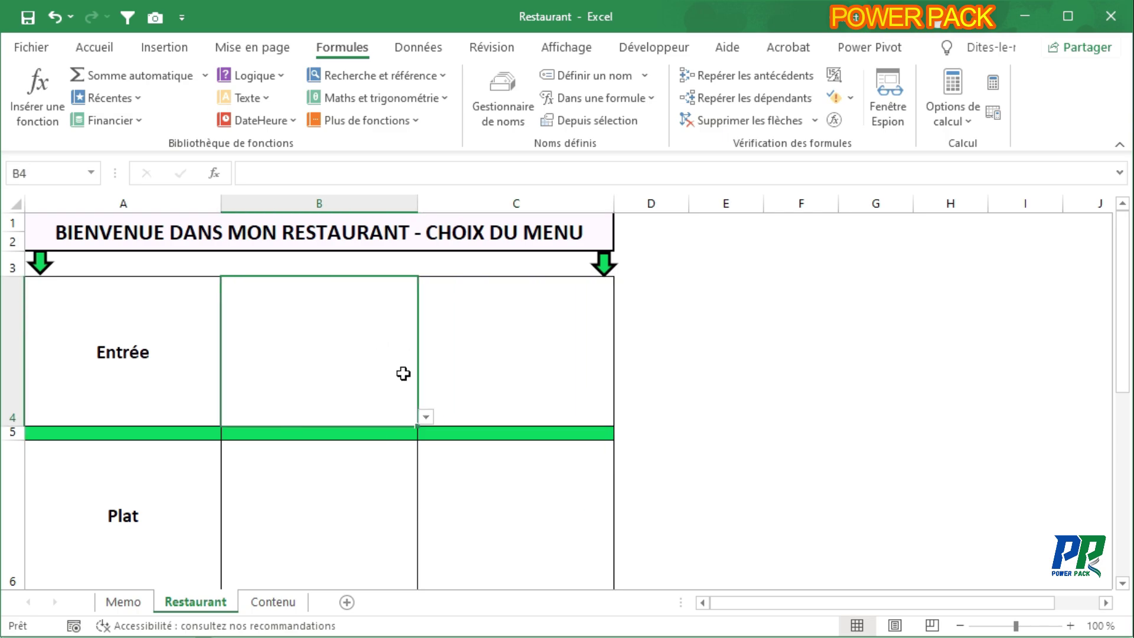
{"action": "left_click", "coordinate": [426, 417]}
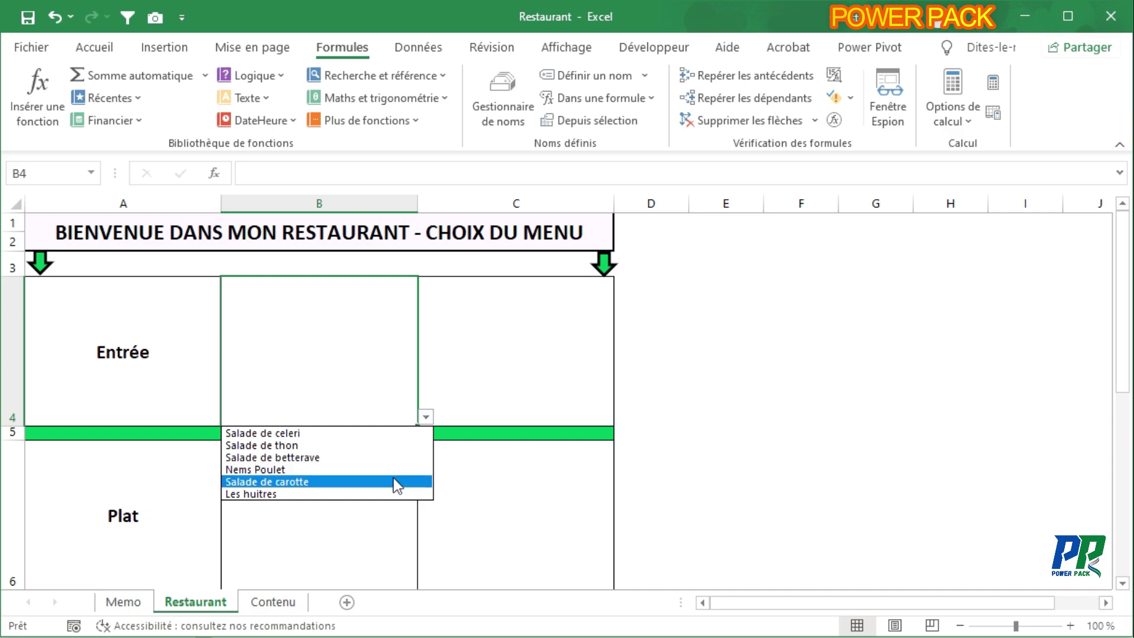
{"action": "left_click", "coordinate": [523, 341]}
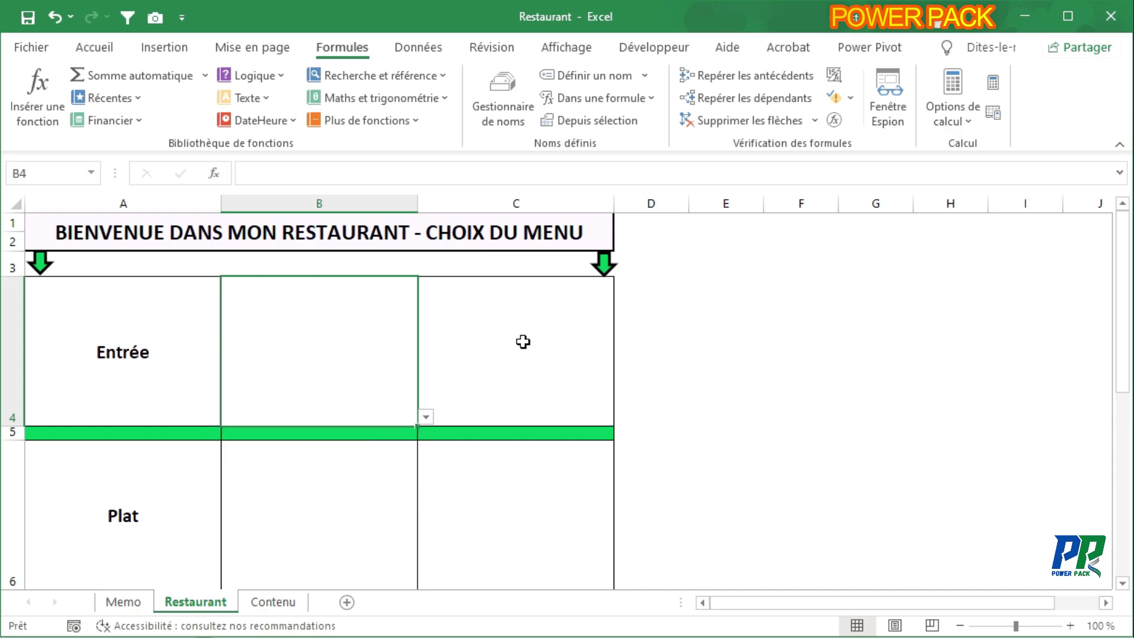
{"action": "left_click", "coordinate": [523, 341]}
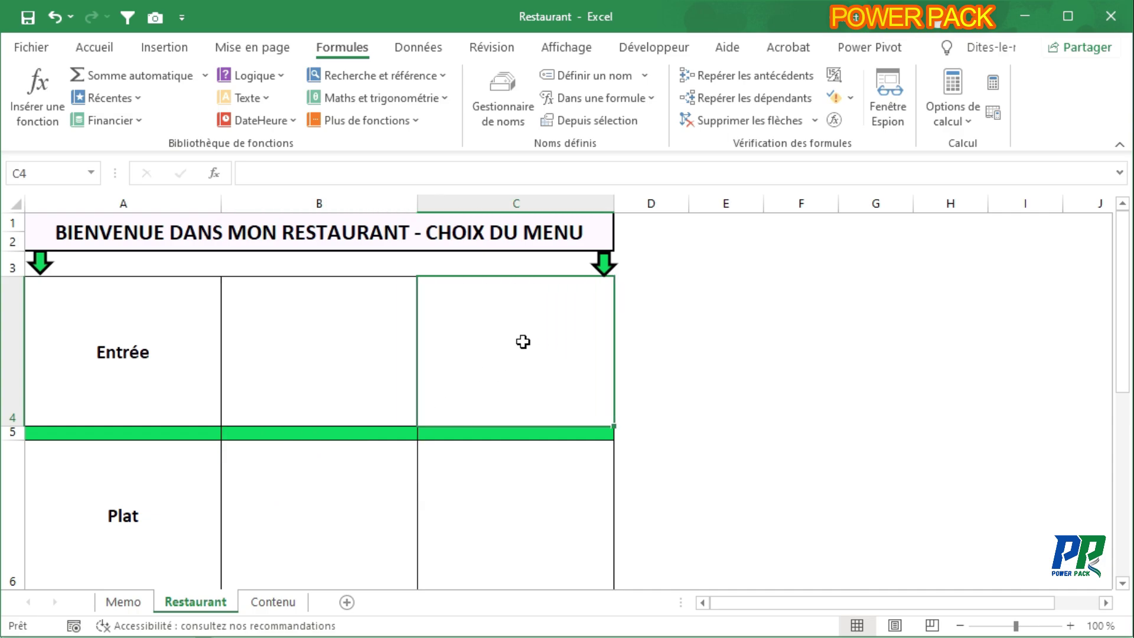
{"action": "left_click", "coordinate": [155, 18]}
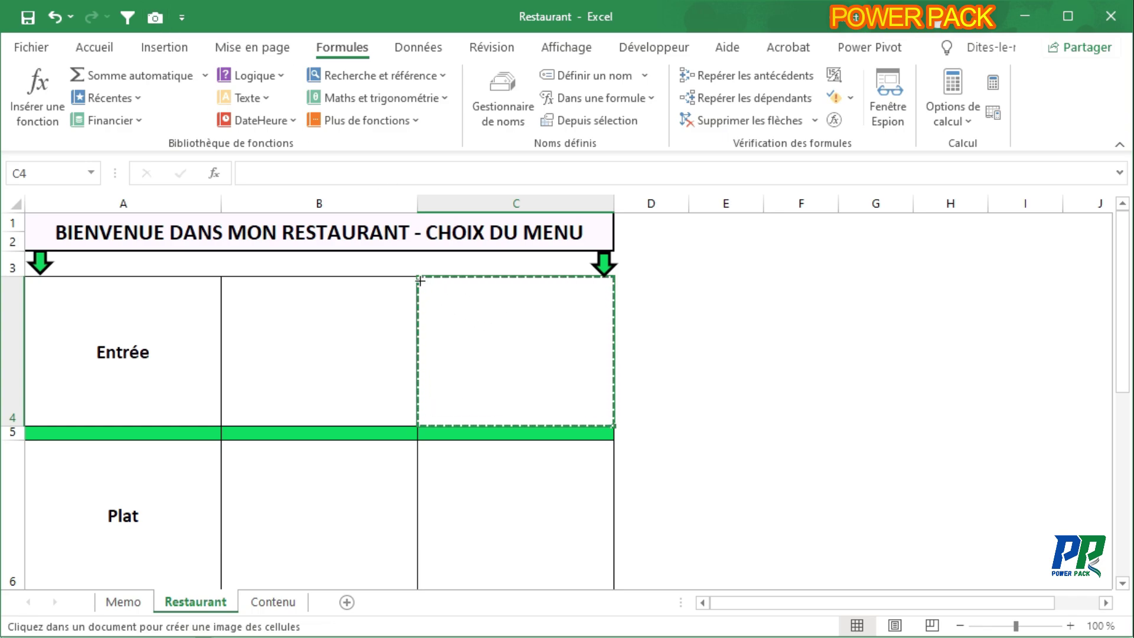
{"action": "left_click_drag", "start_coordinate": [418, 280], "coordinate": [562, 354]}
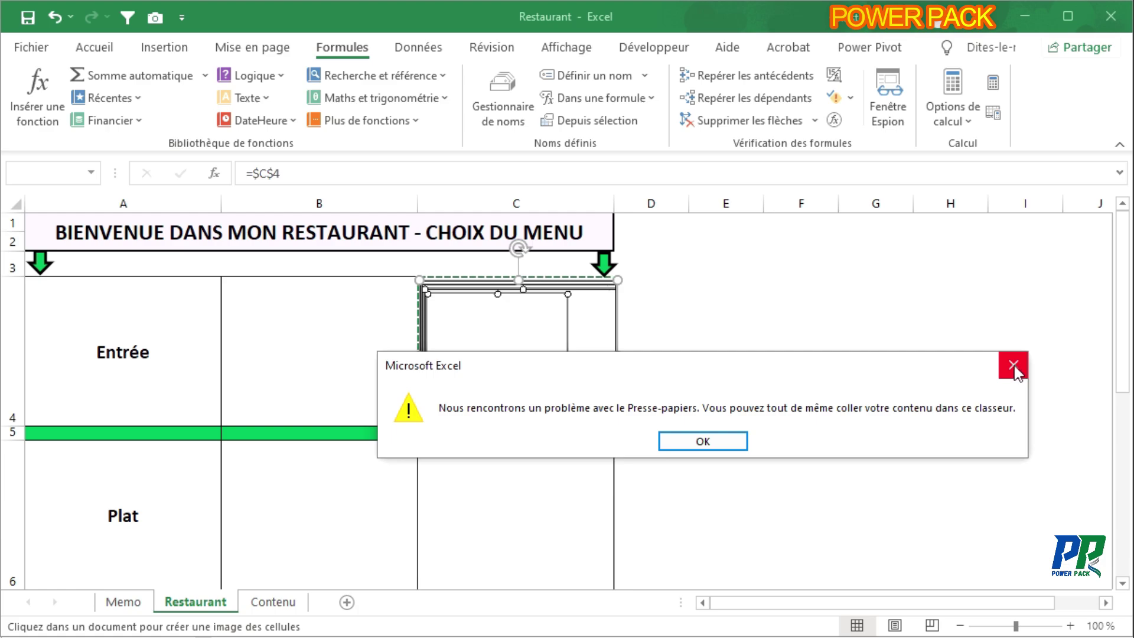
{"action": "left_click", "coordinate": [1014, 362]}
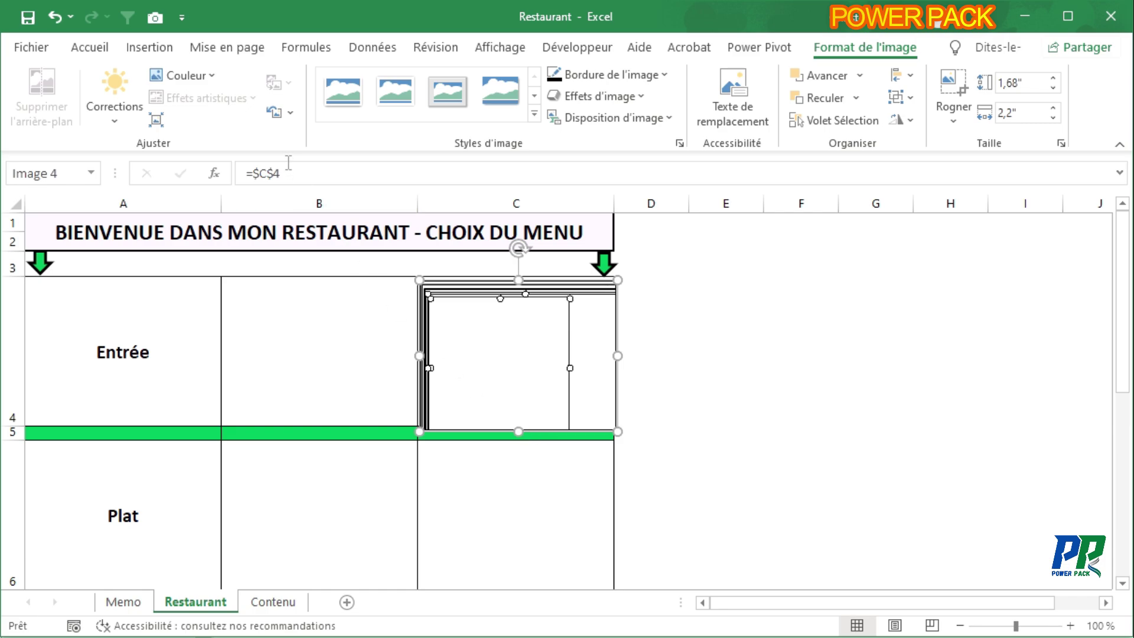
{"action": "left_click_drag", "start_coordinate": [285, 171], "coordinate": [261, 173]}
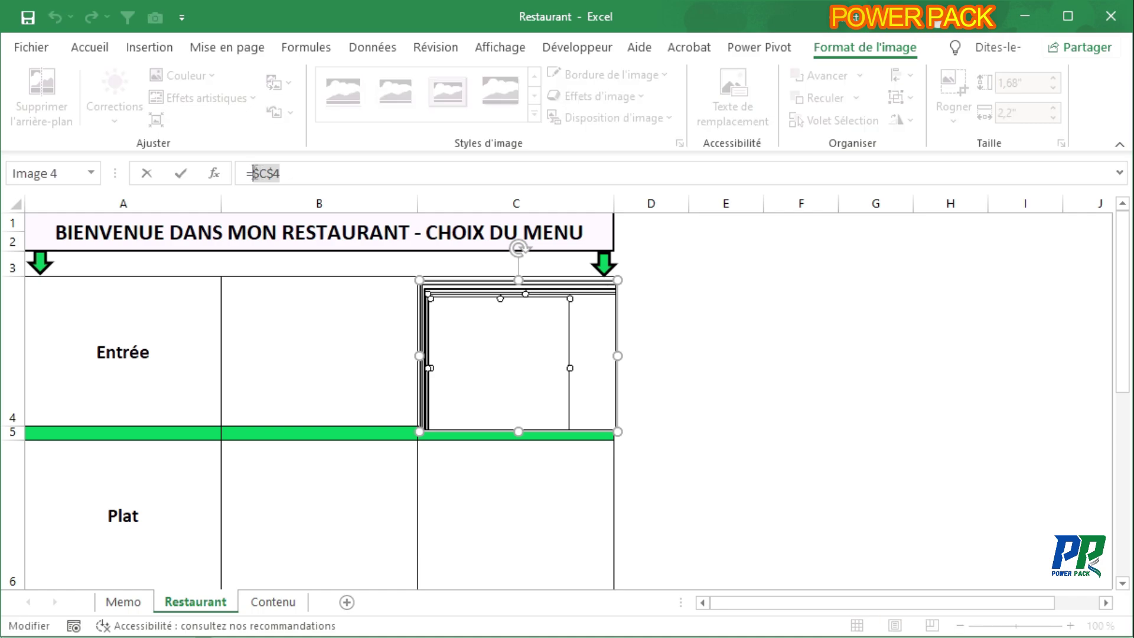
{"action": "key", "text": "Escape"}
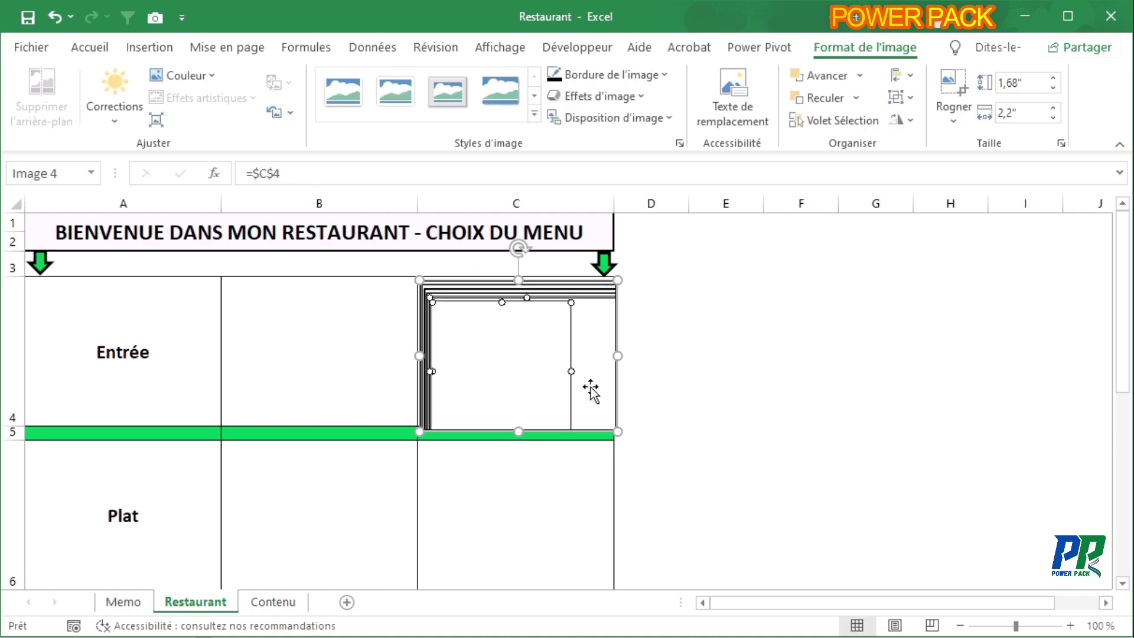
{"action": "key", "text": "Delete"}
Step: Choose Nems Poulet from the Entrée drop-down list in B4
{"action": "left_click", "coordinate": [367, 353]}
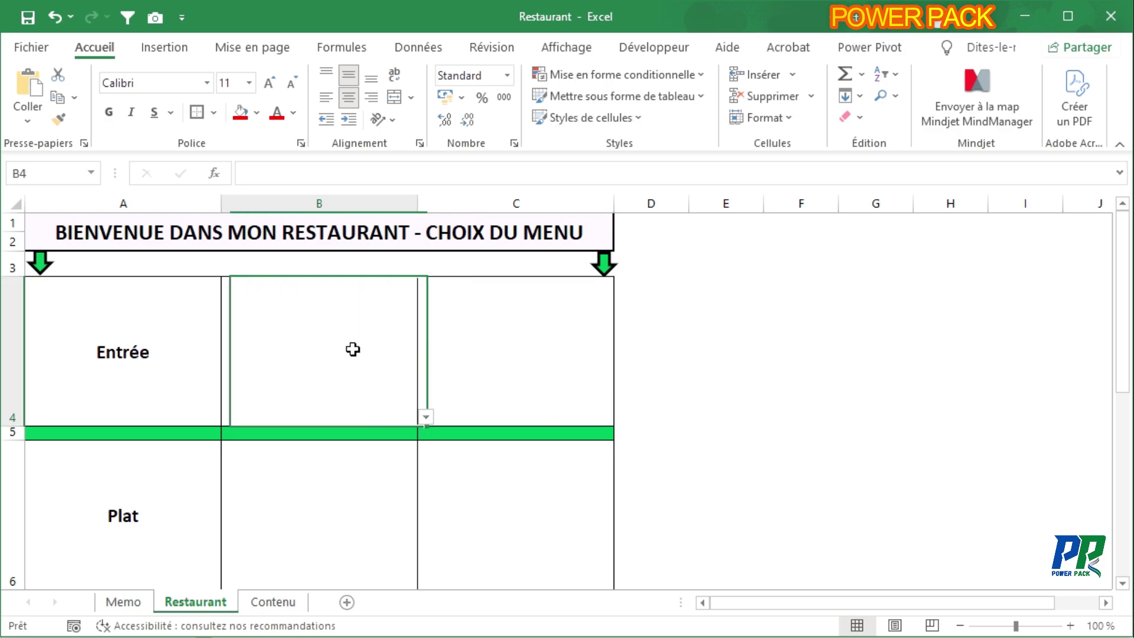
{"action": "left_click", "coordinate": [431, 417]}
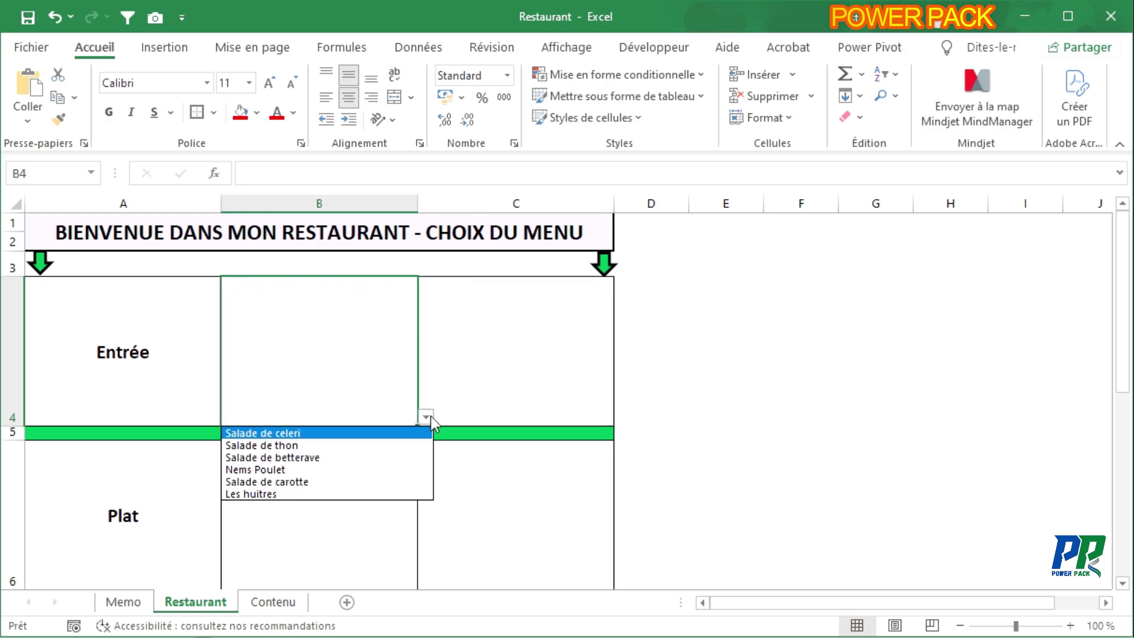
{"action": "left_click", "coordinate": [371, 472]}
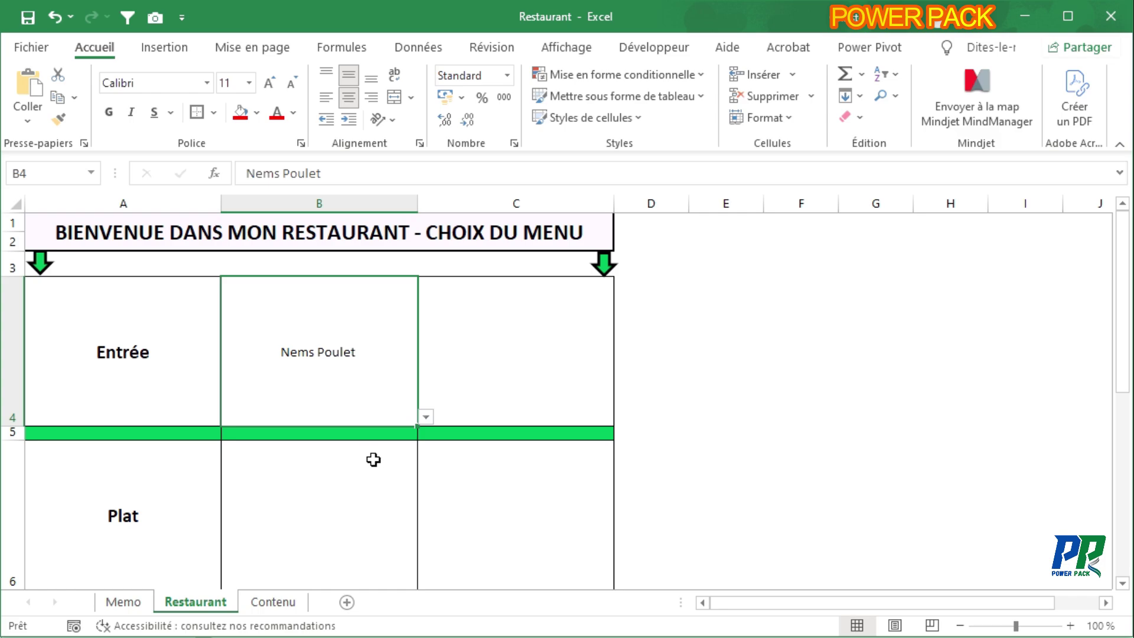
Step: Capture cell C4 with the Appareil photo tool and place the linked picture over that same cell
{"action": "left_click", "coordinate": [481, 360]}
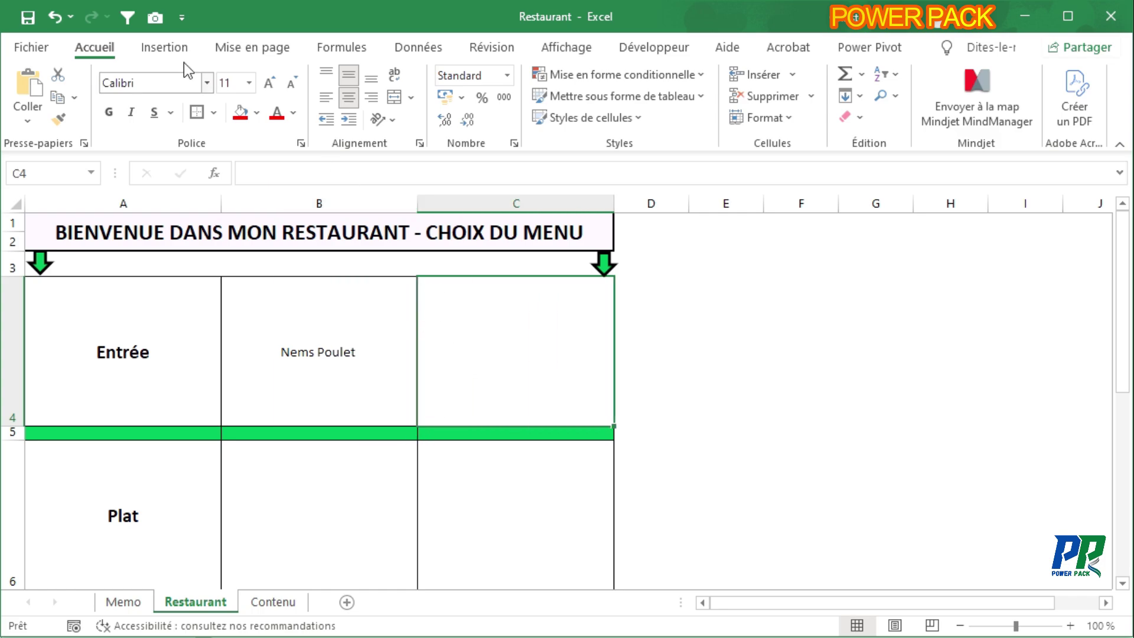
{"action": "left_click", "coordinate": [154, 18]}
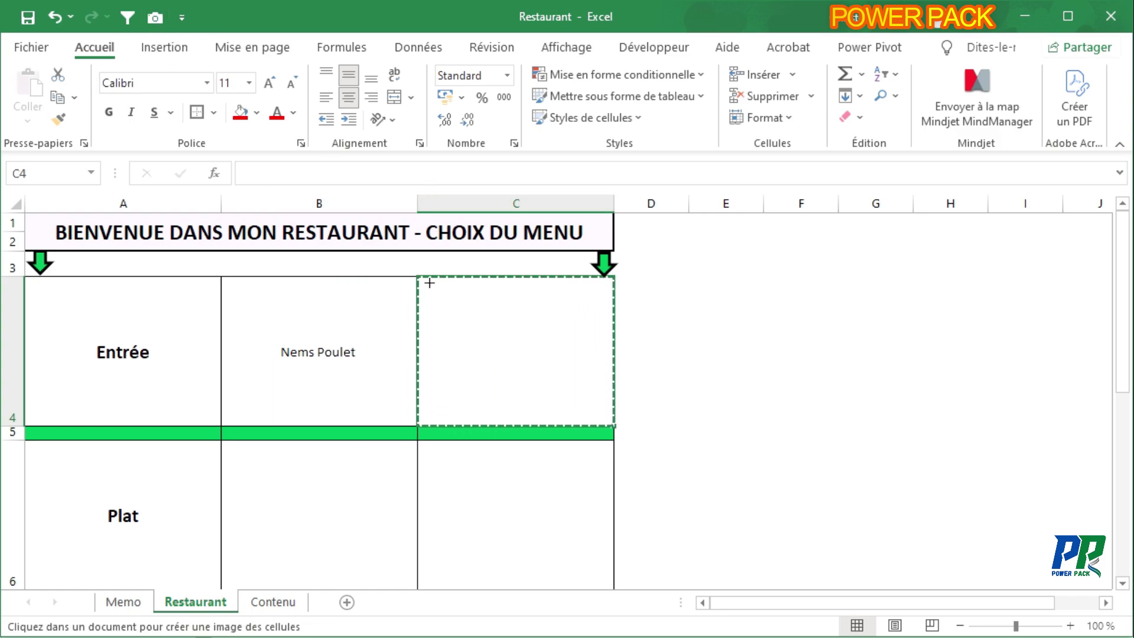
{"action": "left_click_drag", "start_coordinate": [427, 283], "coordinate": [578, 352]}
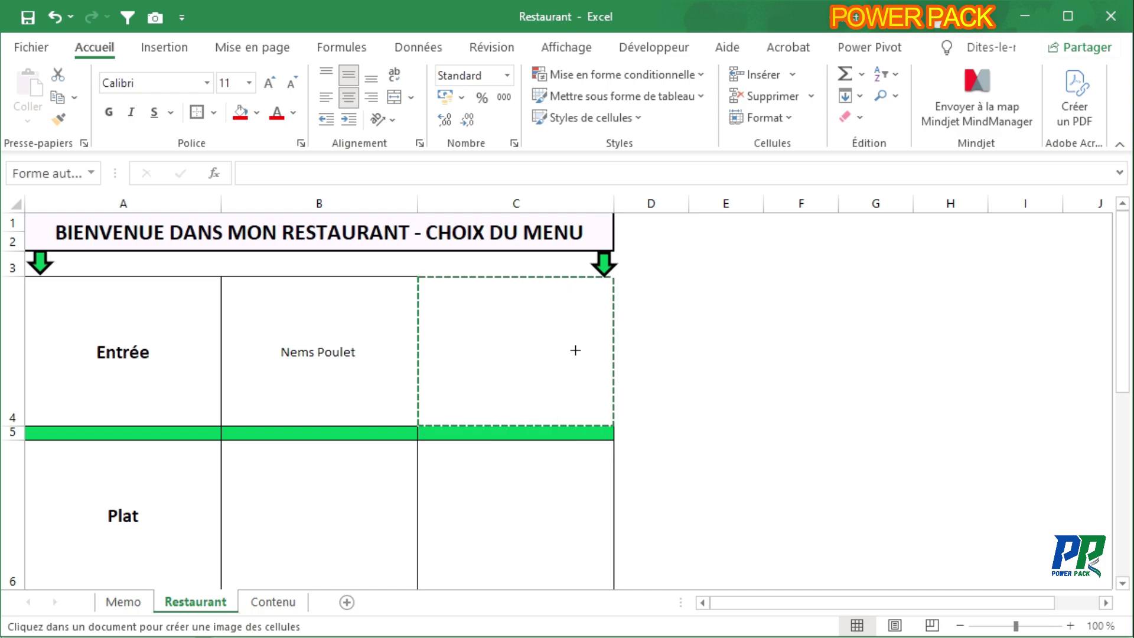
{"action": "left_click", "coordinate": [516, 342]}
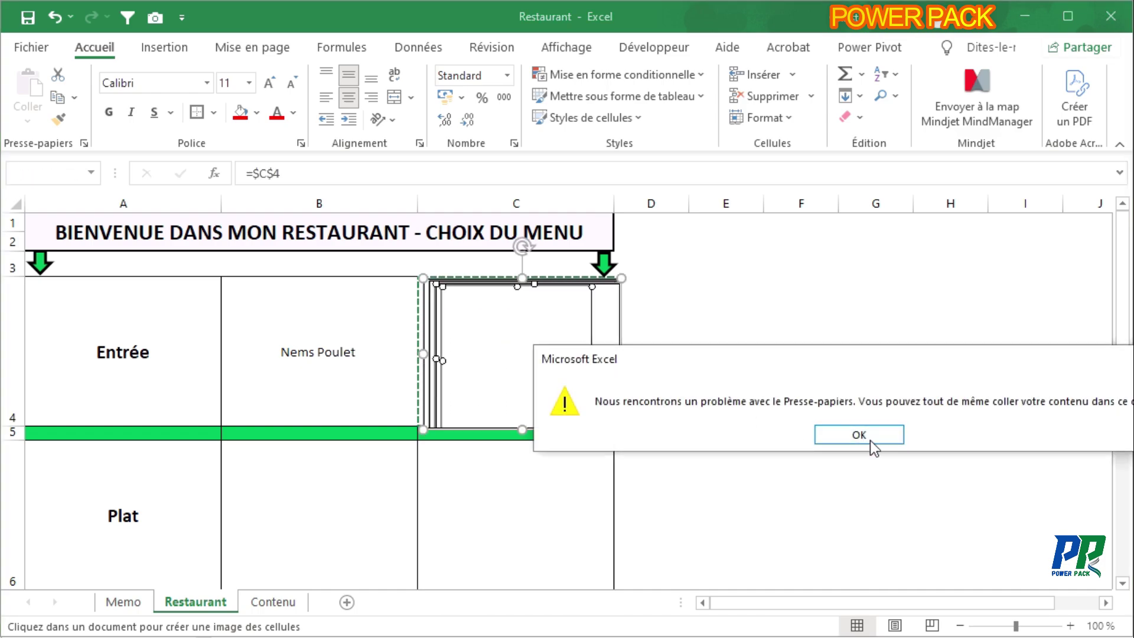
{"action": "left_click", "coordinate": [871, 441]}
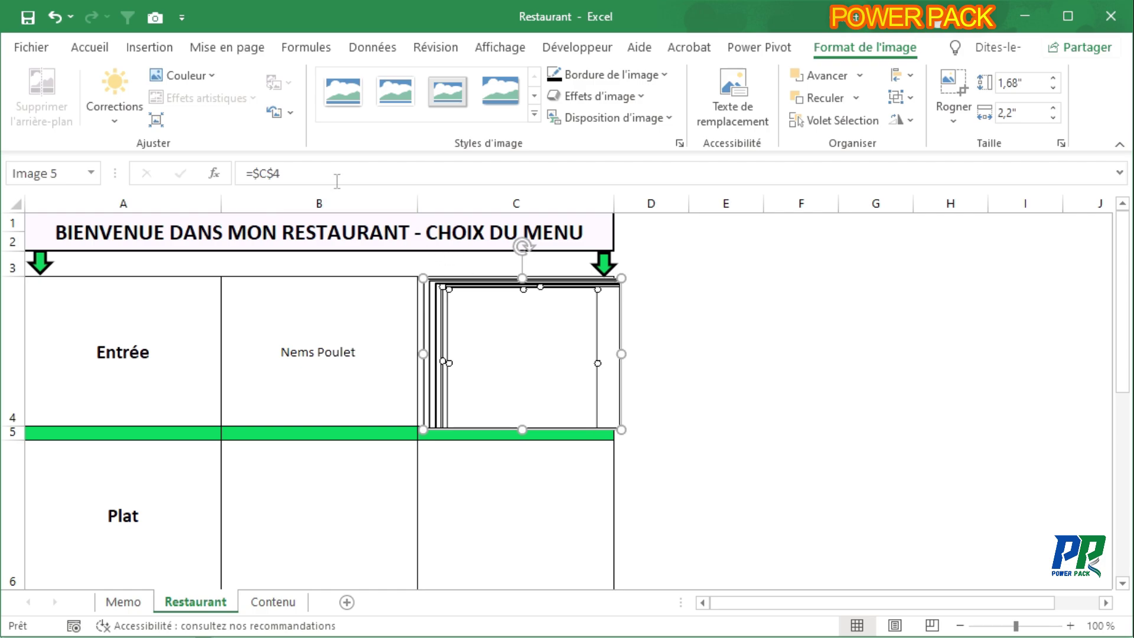
Step: Link the Entrée picture to the defined name with the formula =Mon_entree, and deselect it
{"action": "left_click", "coordinate": [310, 177]}
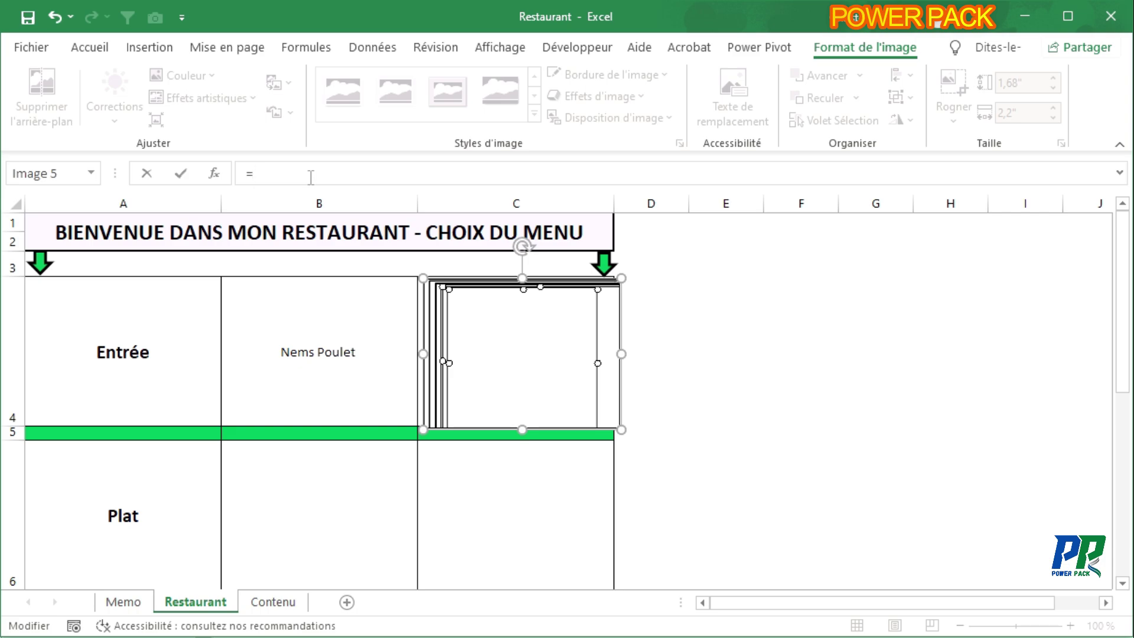
{"action": "type", "text": "=mon"}
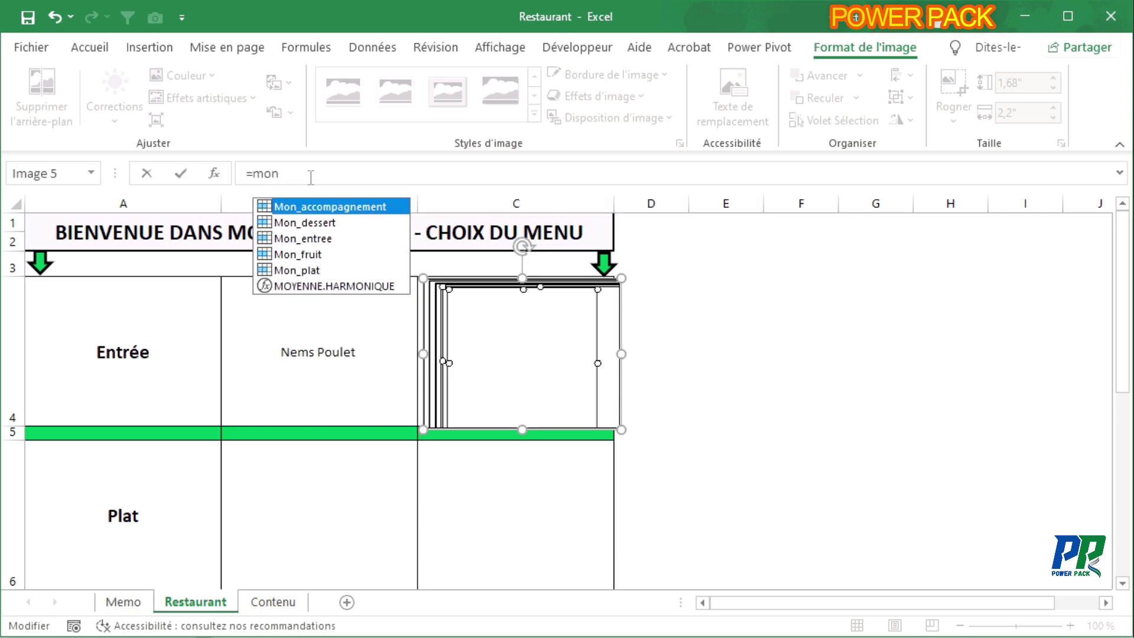
{"action": "double_click", "coordinate": [328, 239]}
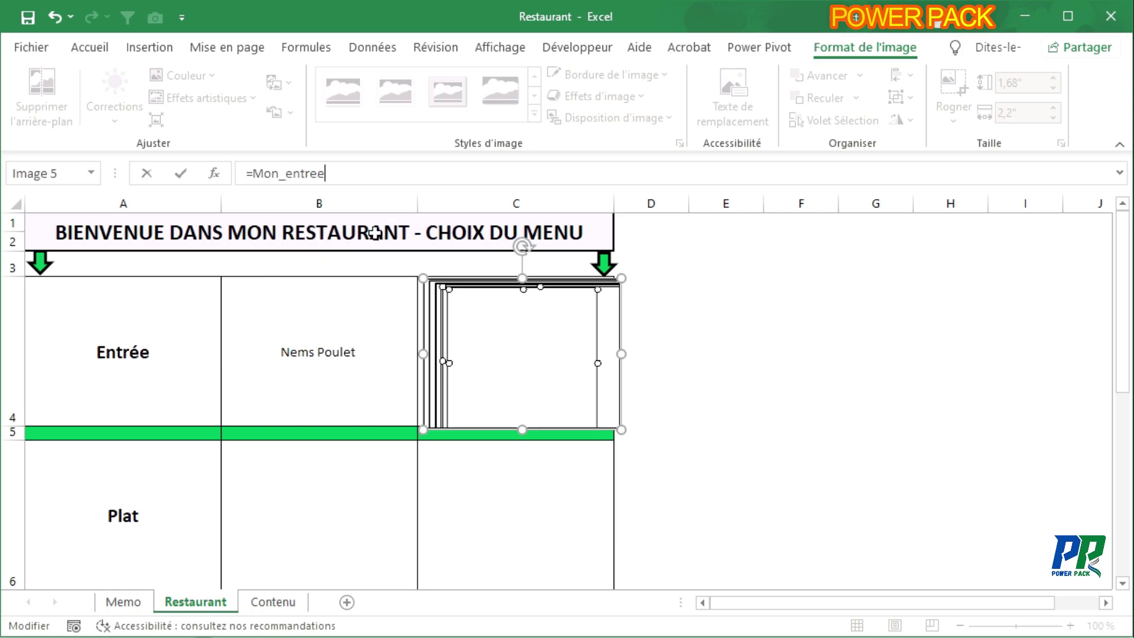
{"action": "key", "text": "Return"}
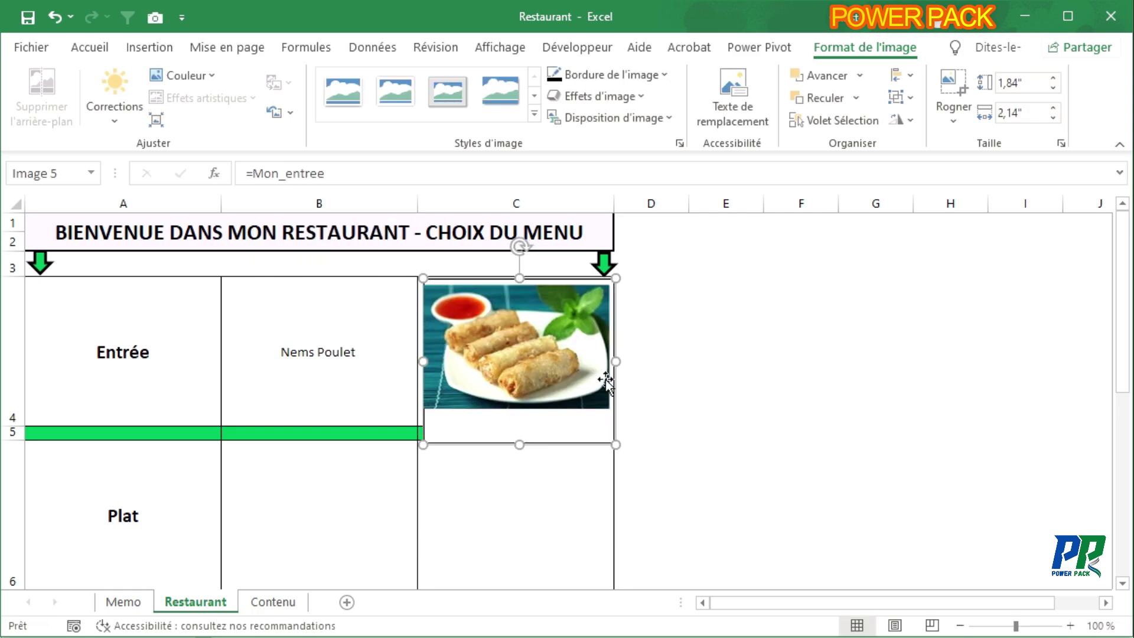
{"action": "left_click", "coordinate": [647, 376]}
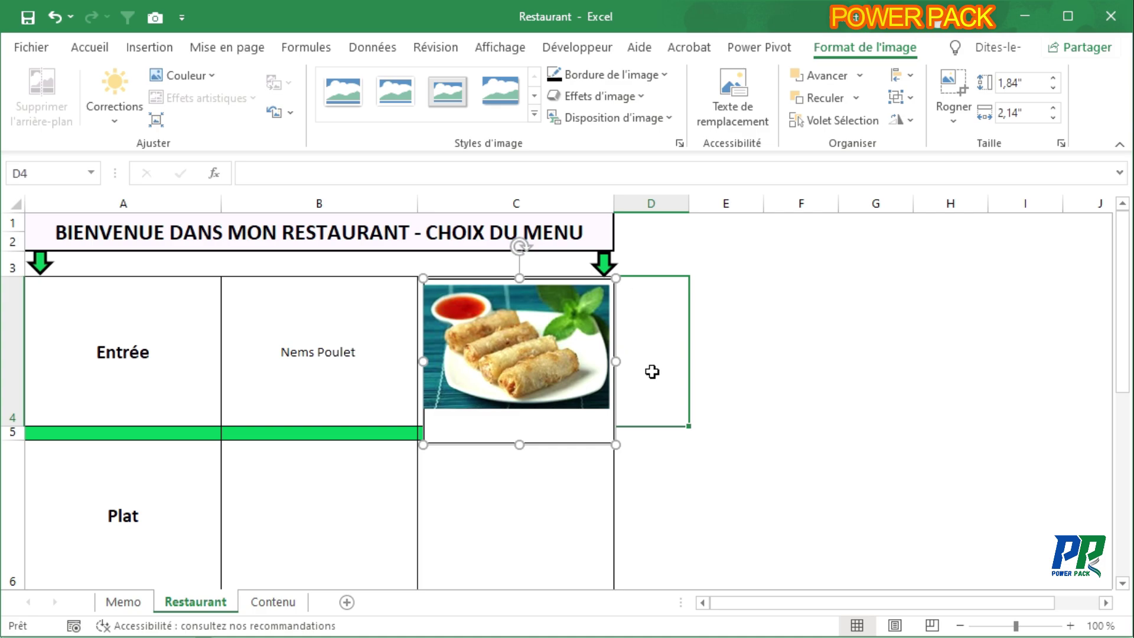
Step: Shrink the Entrée picture so that it fits inside cell C4
{"action": "left_click", "coordinate": [504, 406]}
{"action": "left_click_drag", "start_coordinate": [615, 445], "coordinate": [589, 416]}
{"action": "left_click", "coordinate": [337, 384]}
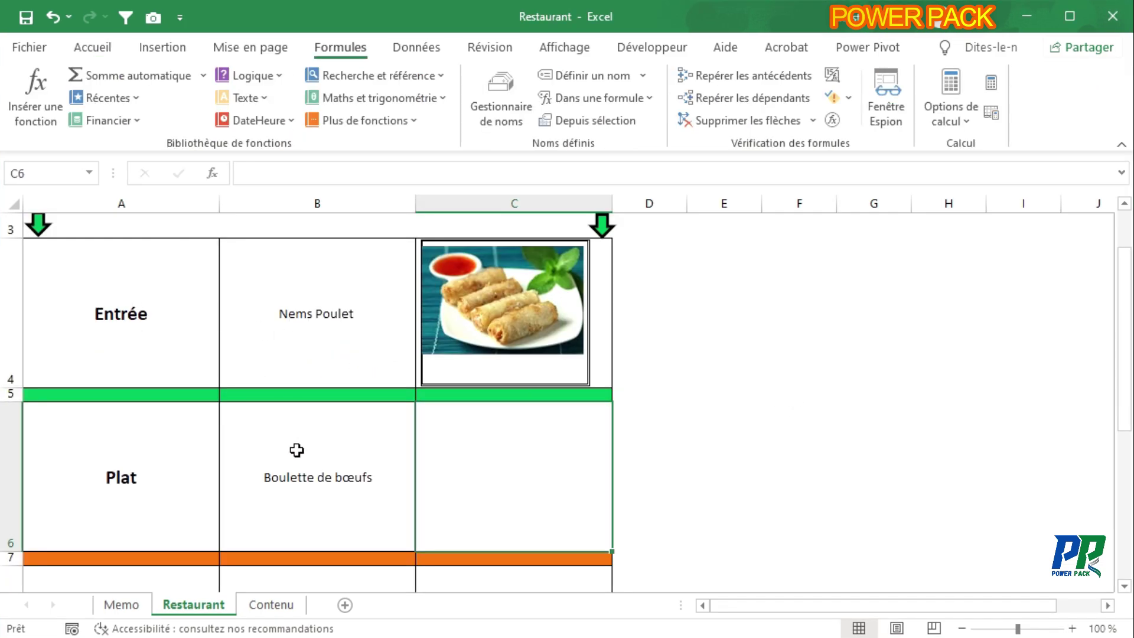
Step: Choose Escargot from the Plat drop-down list in B6
{"action": "left_click", "coordinate": [322, 466]}
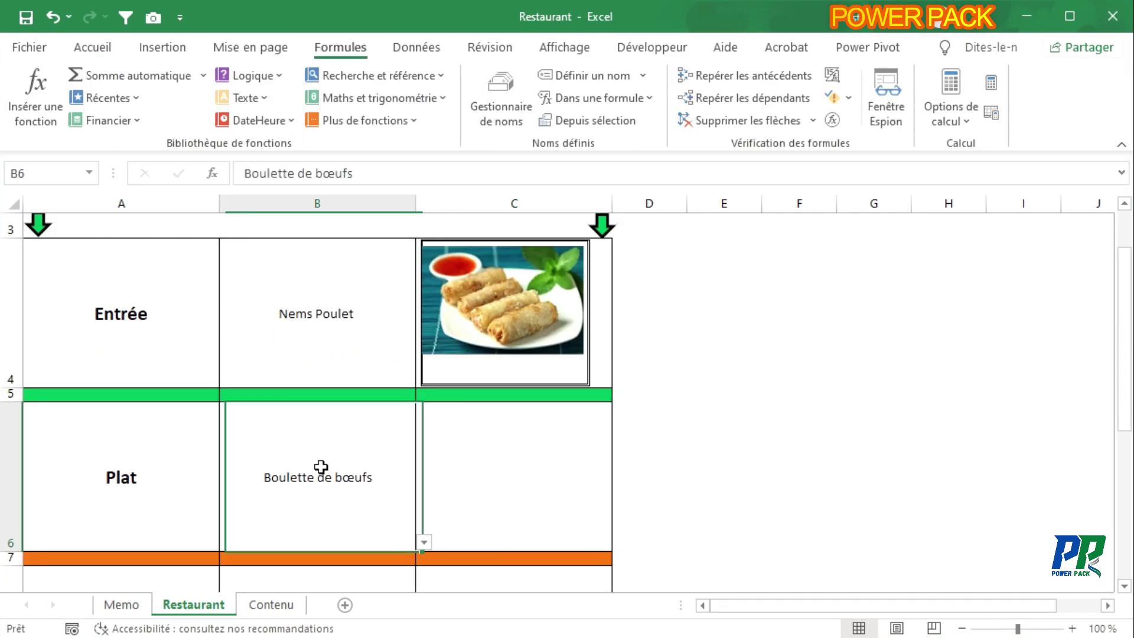
{"action": "left_click", "coordinate": [424, 542]}
{"action": "left_click", "coordinate": [331, 595]}
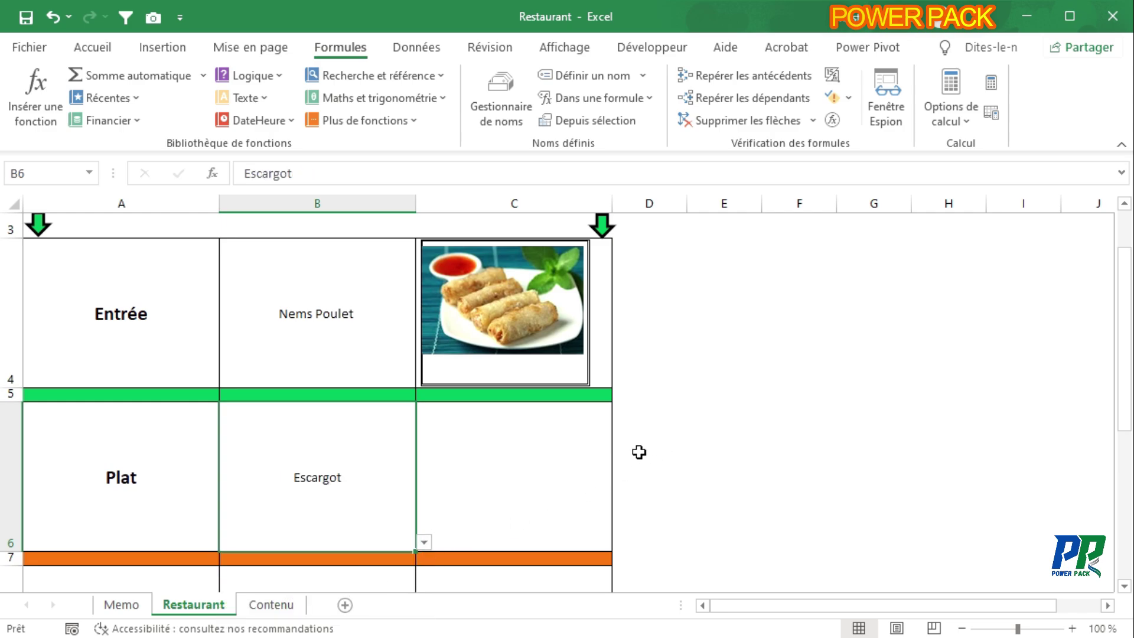
Step: Capture cell B6 with the Appareil photo tool and place the linked picture over cell C6
{"action": "left_click", "coordinate": [530, 449]}
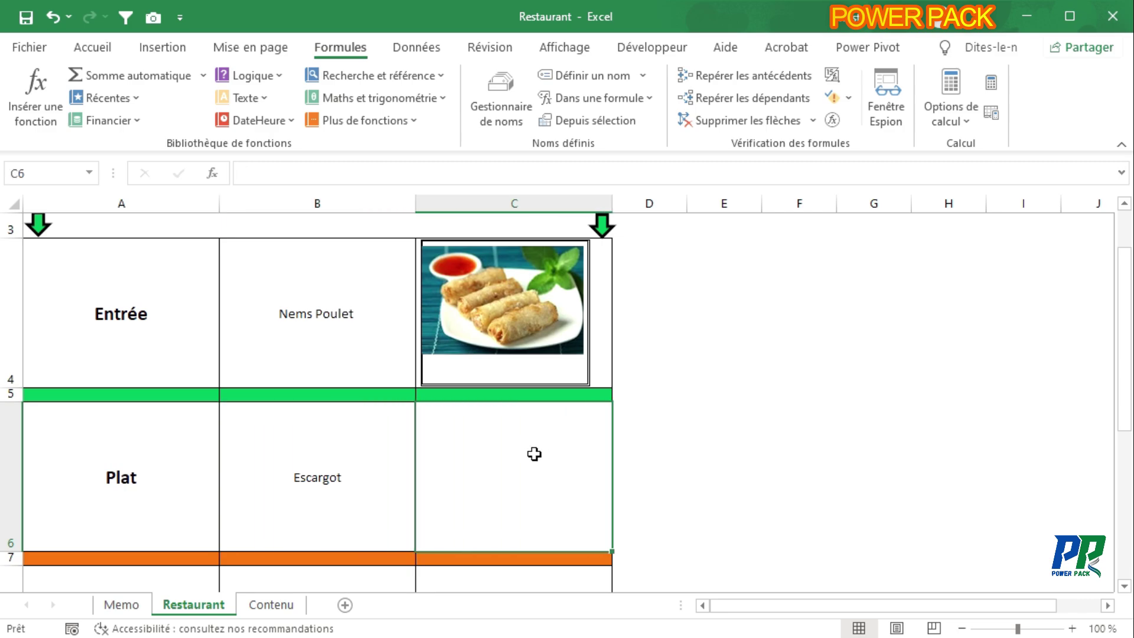
{"action": "left_click", "coordinate": [395, 484]}
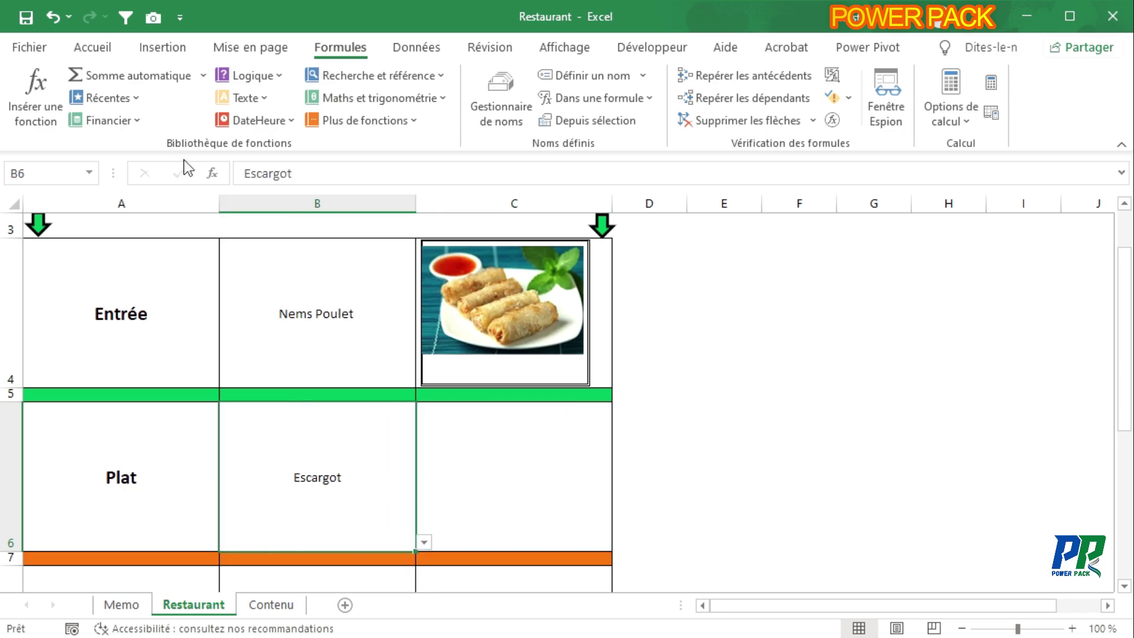
{"action": "left_click", "coordinate": [152, 17]}
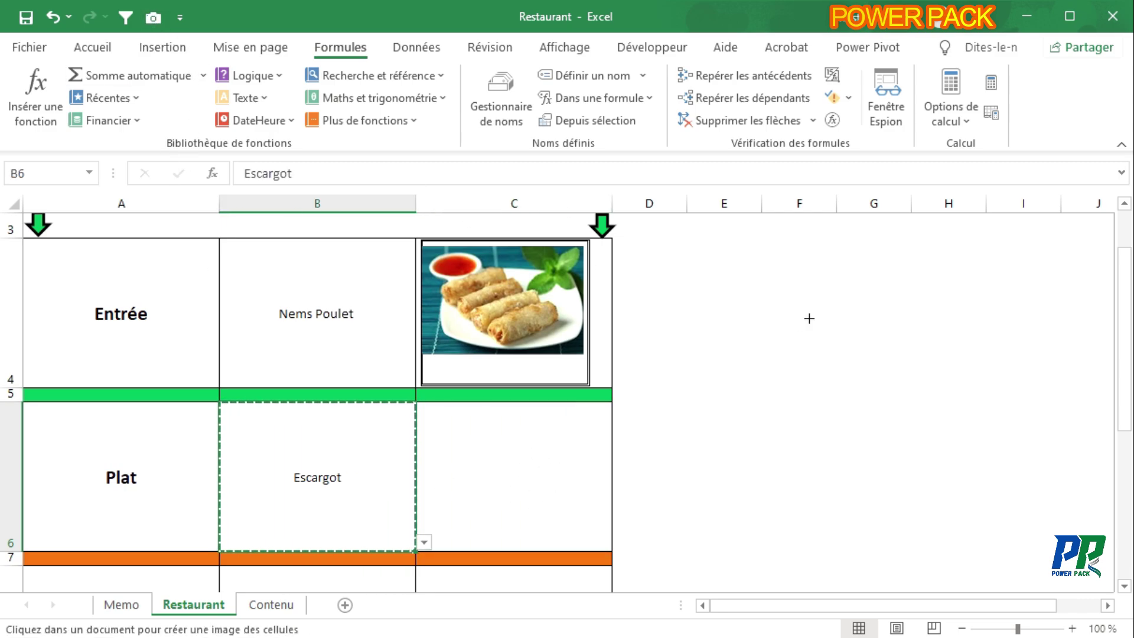
{"action": "left_click_drag", "start_coordinate": [423, 414], "coordinate": [574, 488]}
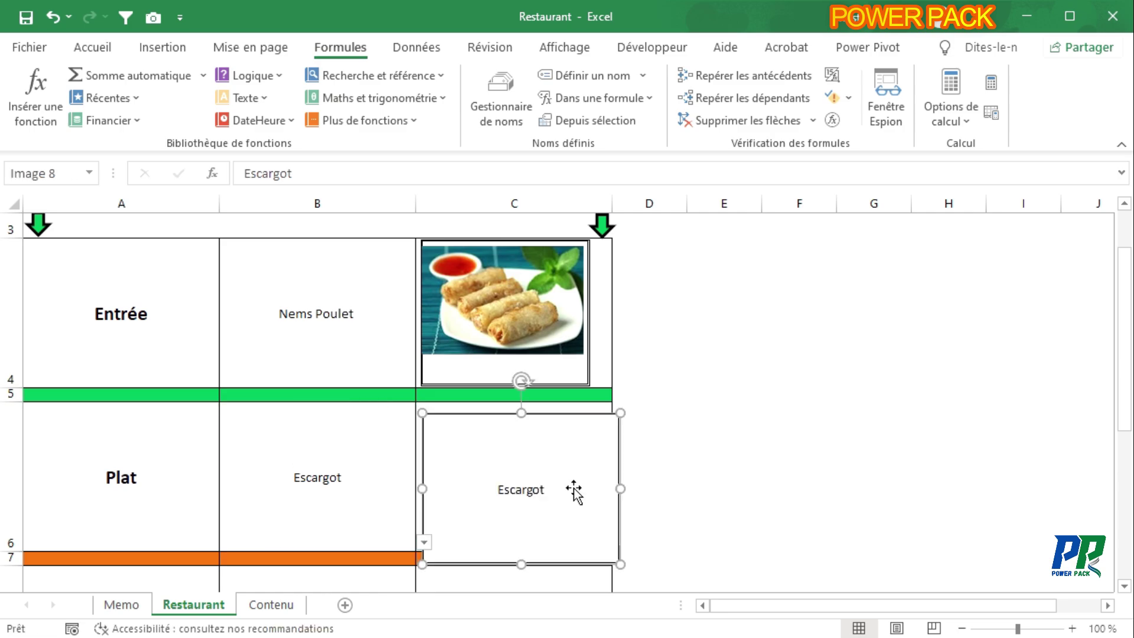
Step: Replace the Plat picture's cell reference with the defined name, using the formula =Mon_plat
{"action": "left_click", "coordinate": [296, 175]}
{"action": "key", "text": "BackSpace"}
{"action": "key", "text": "BackSpace"}
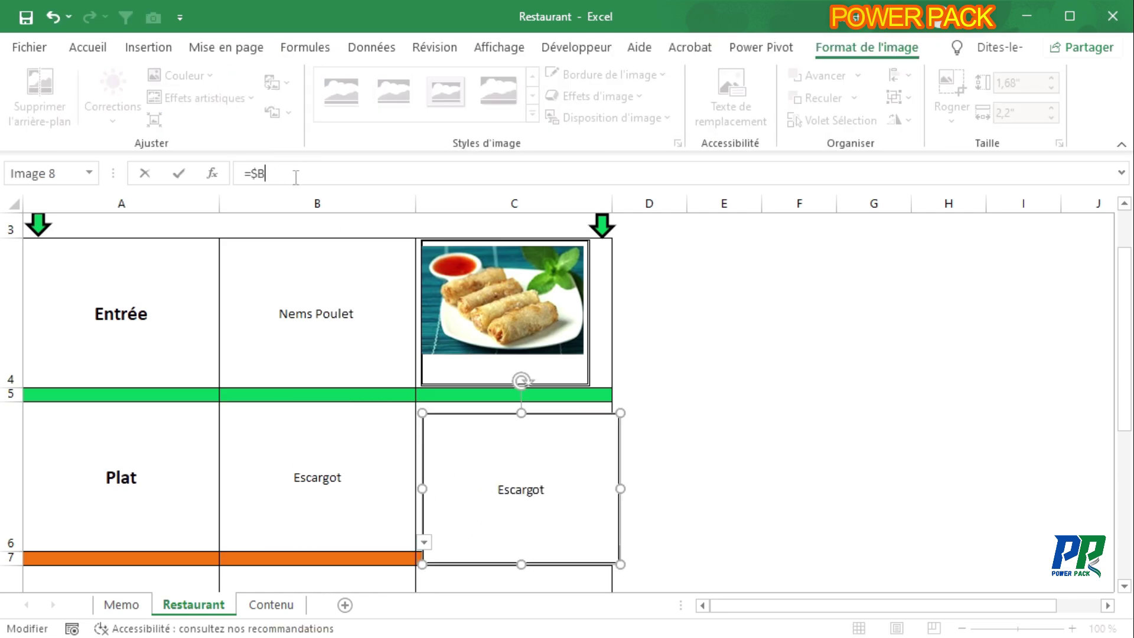
{"action": "type", "text": "mon"}
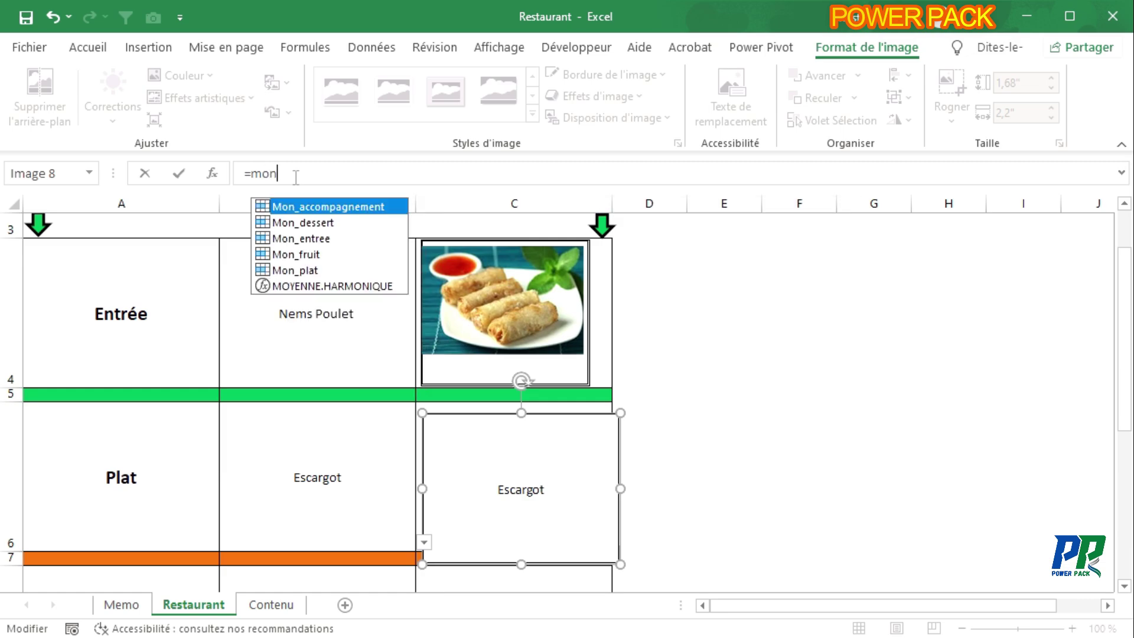
{"action": "double_click", "coordinate": [301, 270]}
{"action": "key", "text": "Return"}
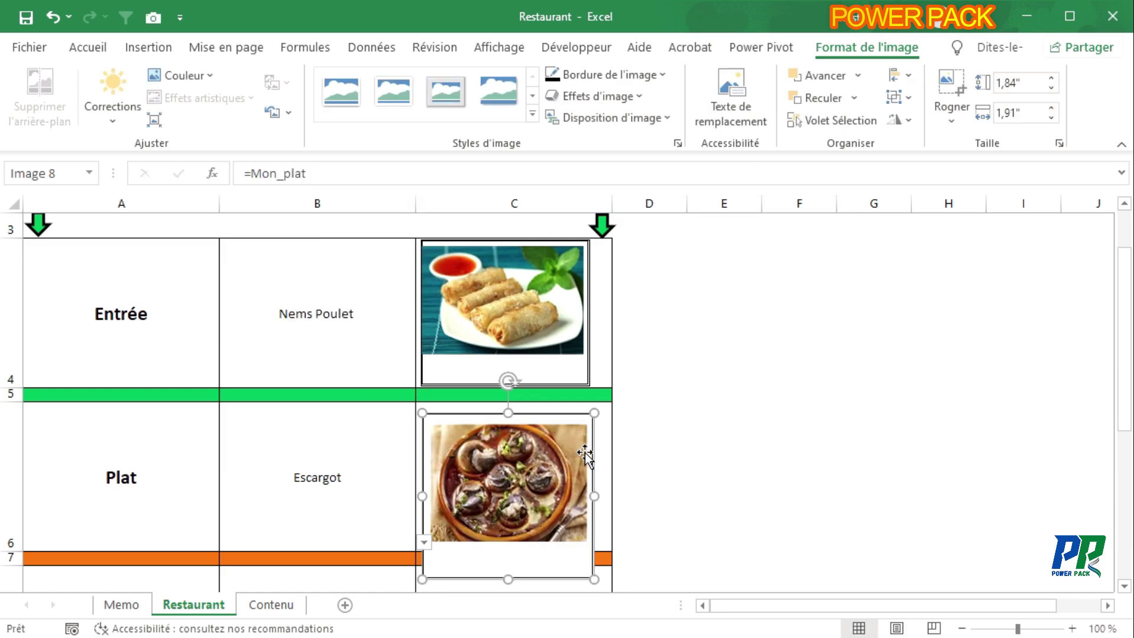